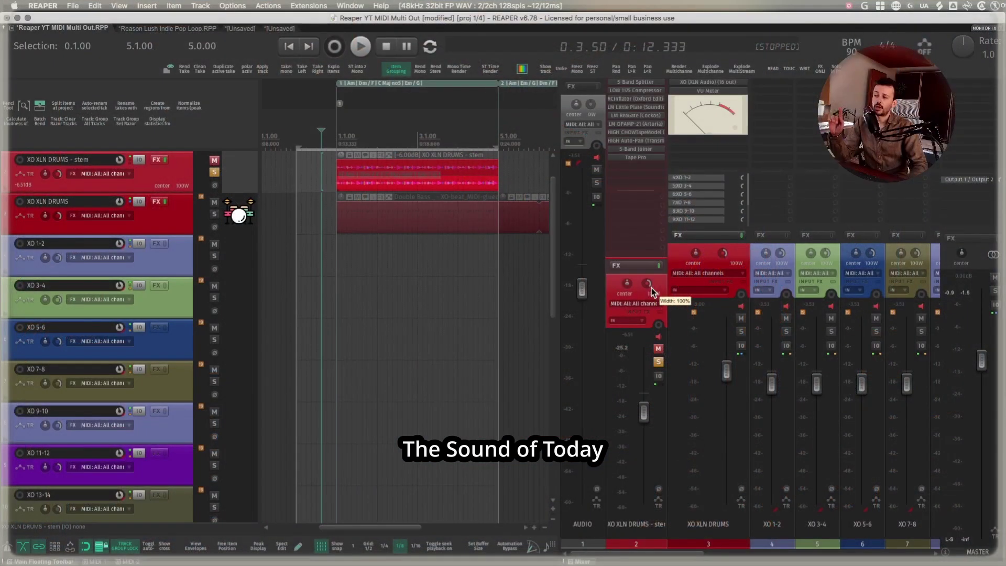
# In the unsaved project containing the drum stem, browse the plugins available for track 2 with the filter "band"
pyautogui.click(661, 292)
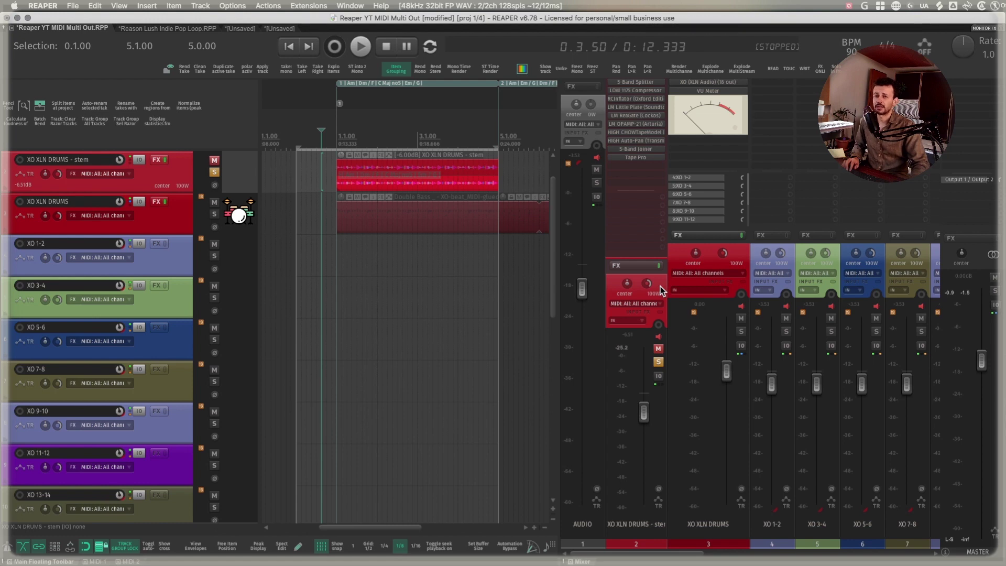
pyautogui.click(693, 289)
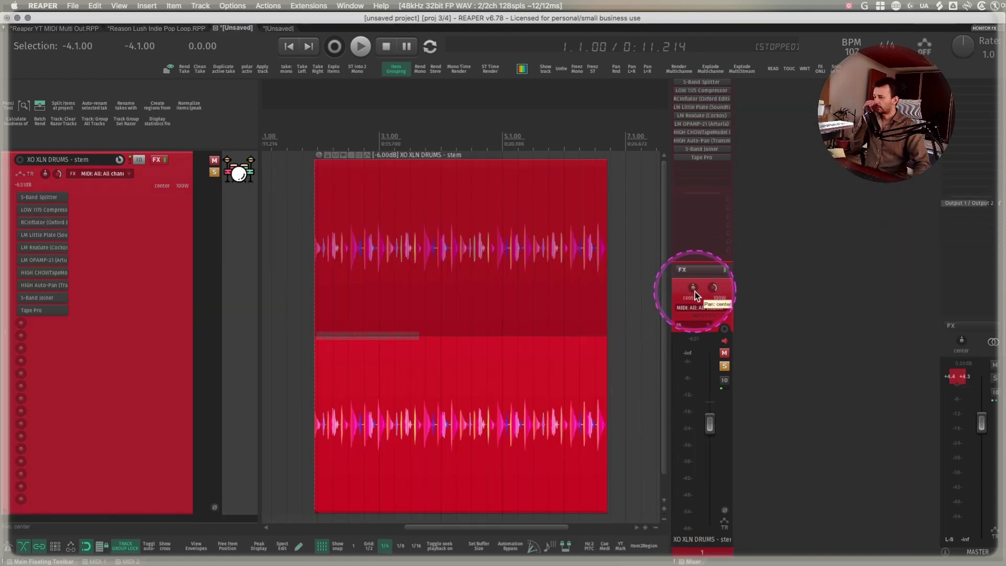
pyautogui.click(407, 285)
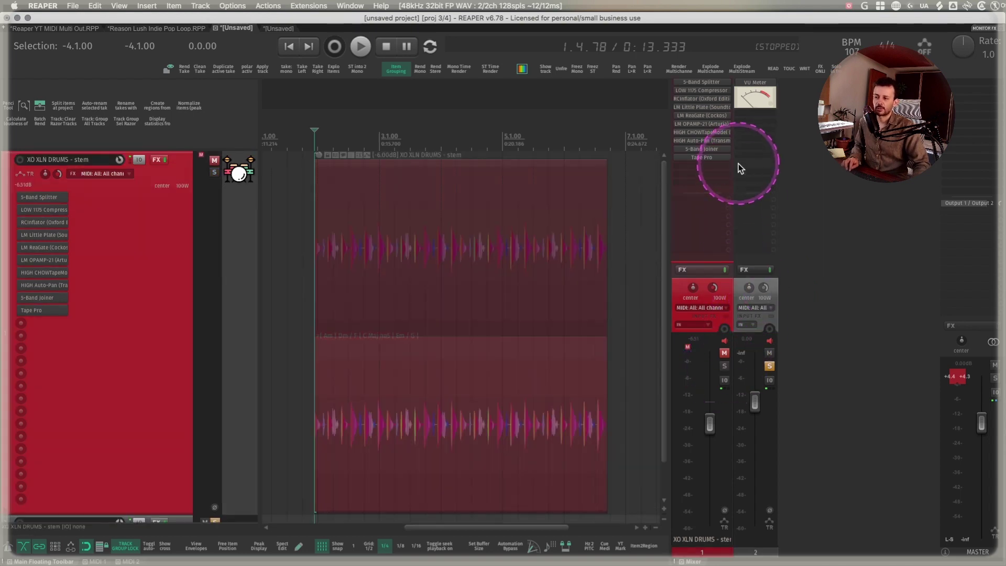
pyautogui.doubleClick(760, 126)
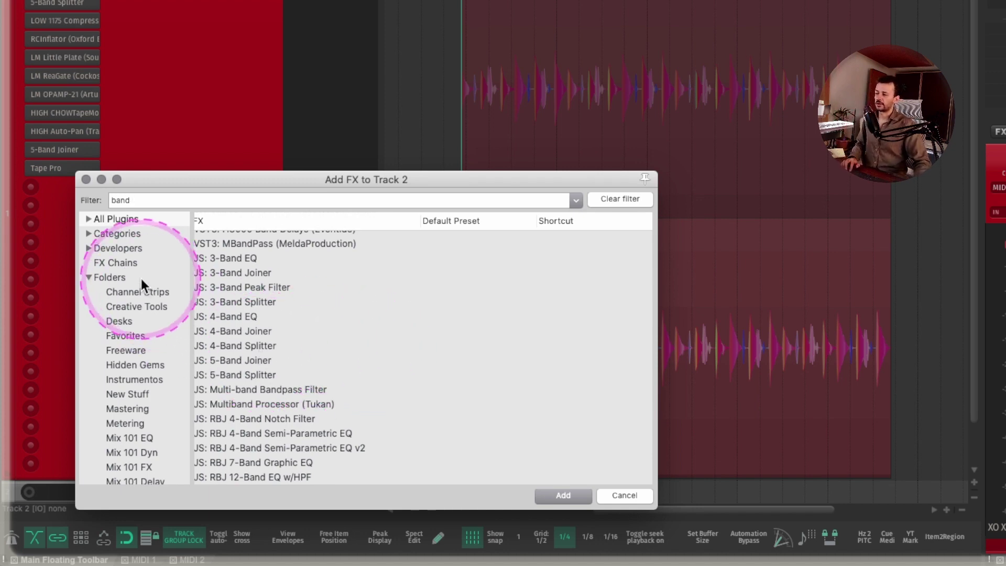
pyautogui.click(85, 179)
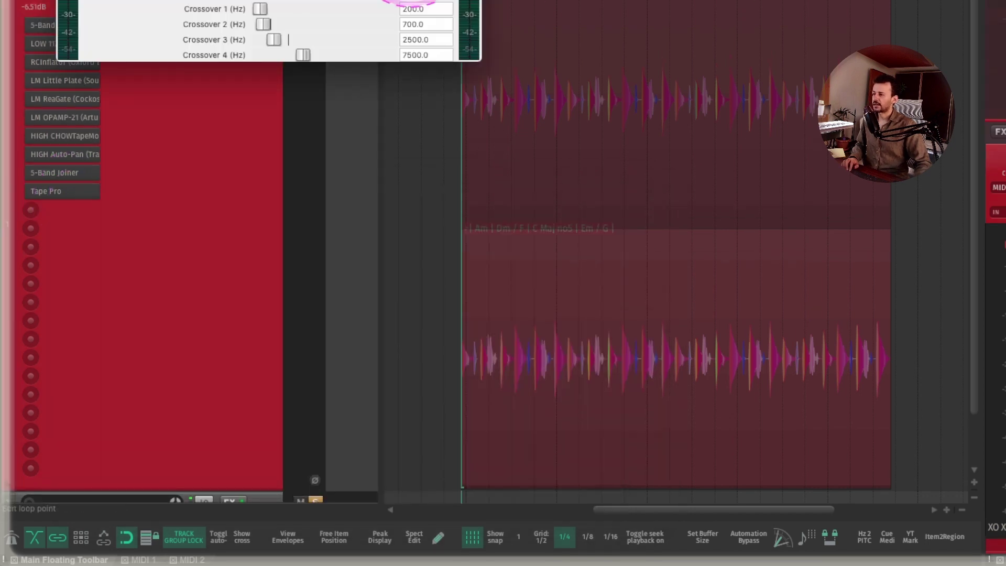
# Examine the crossover settings and the ten-channel output pin routing of the 5-Band Splitter on the drum stem track
pyautogui.moveTo(412, 1); pyautogui.dragTo(418, 234)
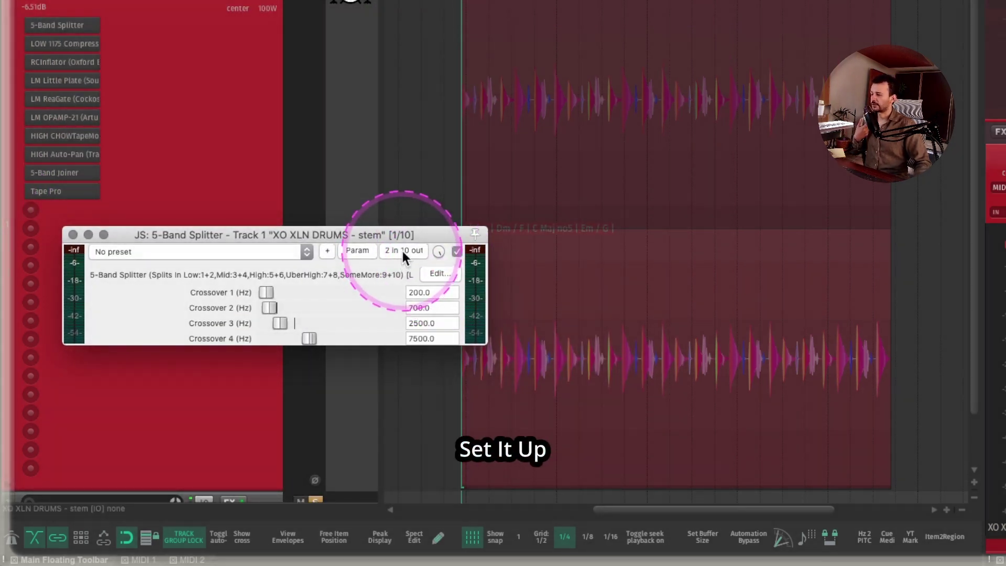
pyautogui.click(402, 251)
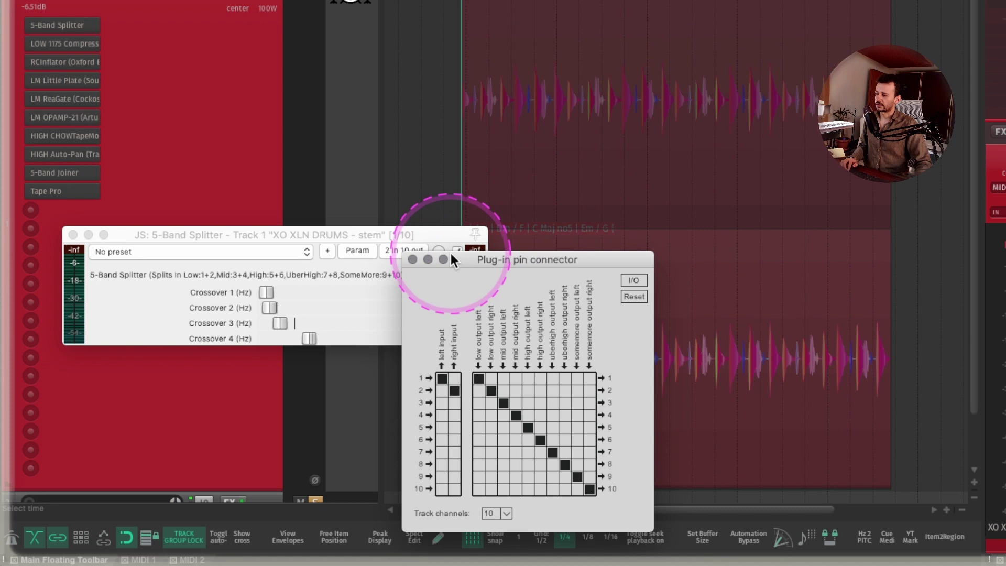
pyautogui.click(412, 259)
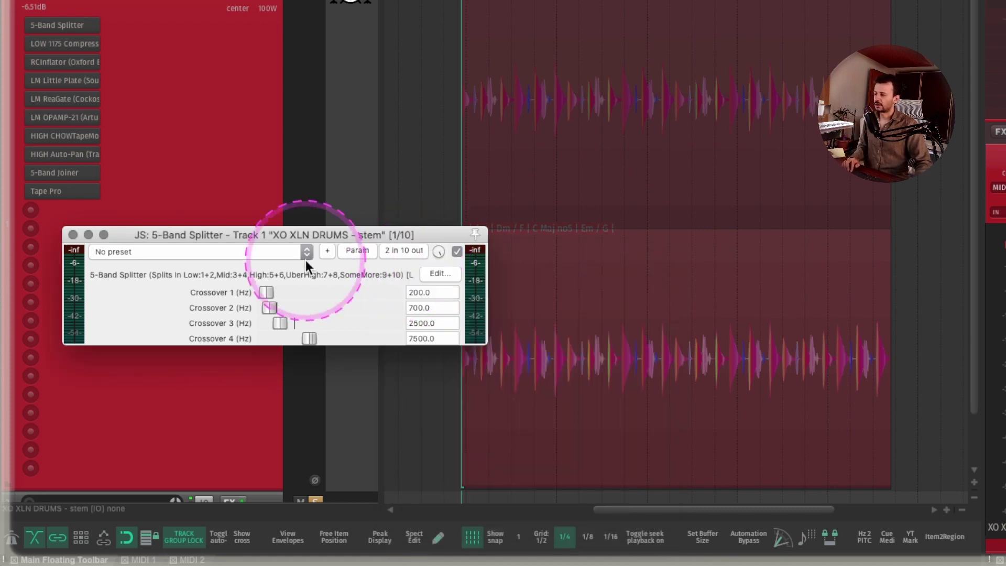
pyautogui.click(73, 234)
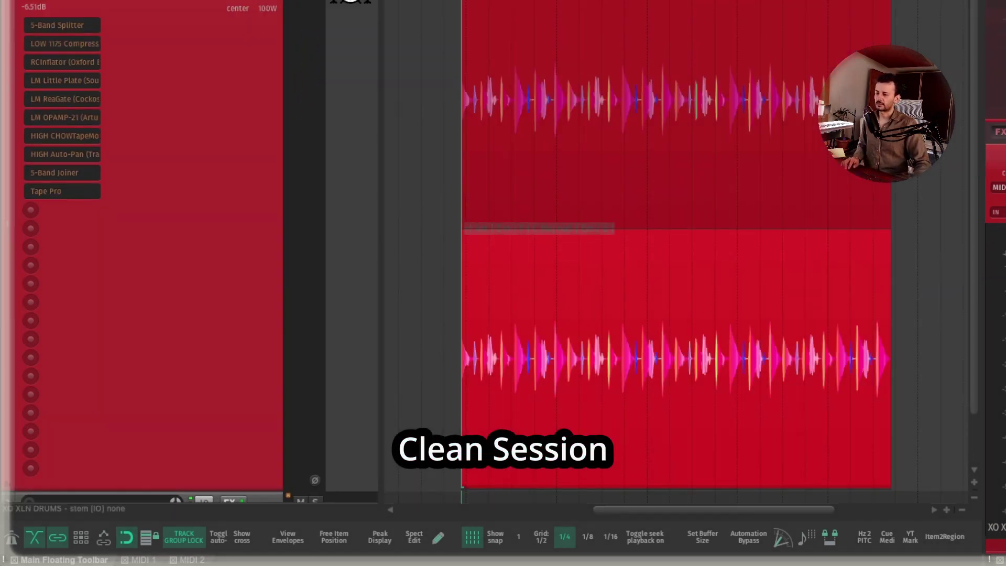
# Bypass the LM ReaGate, LM Little Plate and RCInflator effects on the drum stem, keeping the LOW 1175 Compressor active
pyautogui.click(227, 210)
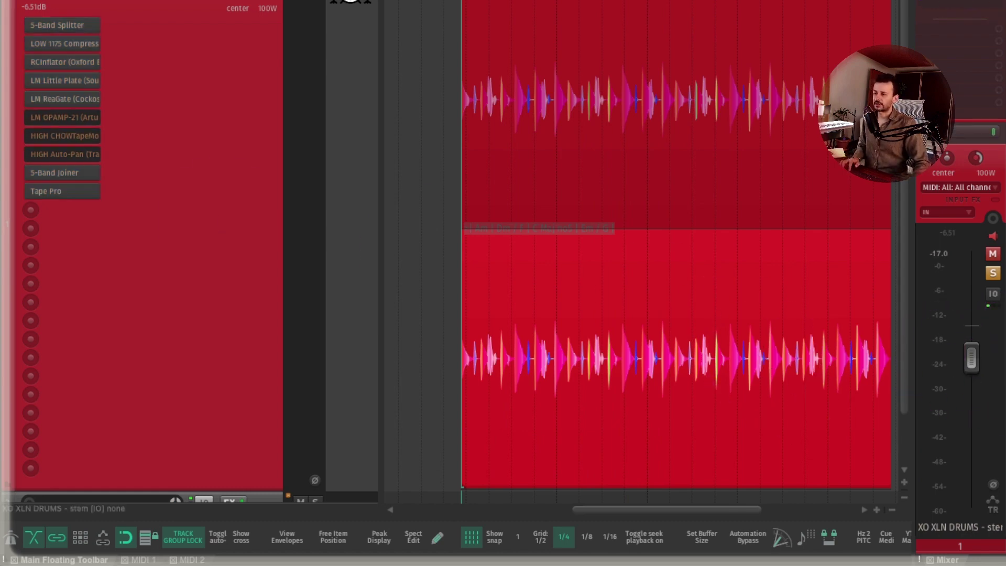
pyautogui.keyDown('shift'); pyautogui.click(62, 80); pyautogui.keyUp('shift')
pyautogui.keyDown('shift'); pyautogui.click(65, 62); pyautogui.keyUp('shift')
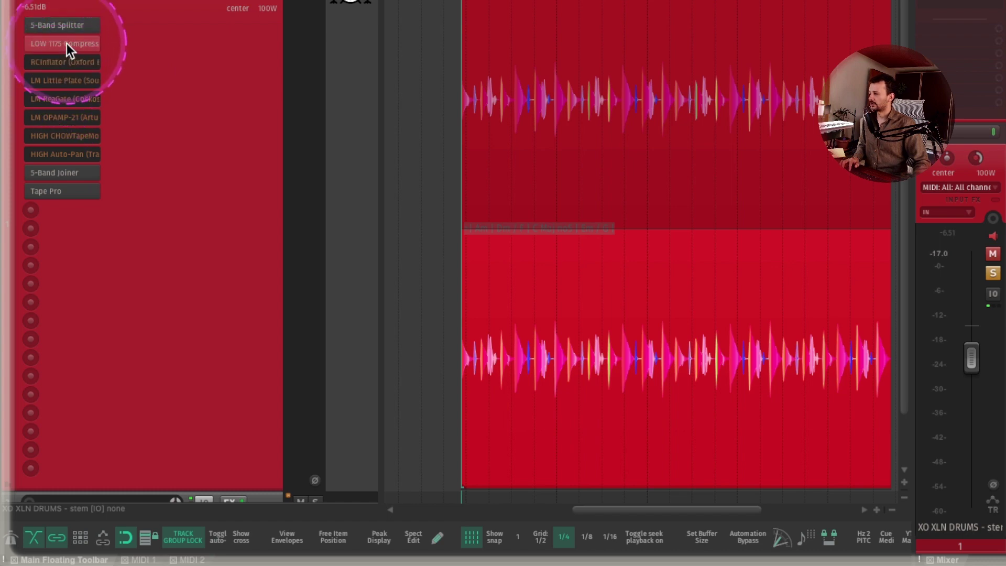
pyautogui.keyDown('shift'); pyautogui.click(66, 44); pyautogui.keyUp('shift')
pyautogui.keyDown('shift'); pyautogui.click(64, 46); pyautogui.keyUp('shift')
# Open the LOW 1175 Compressor's settings and listen to the drum stem through it
pyautogui.click(80, 46)
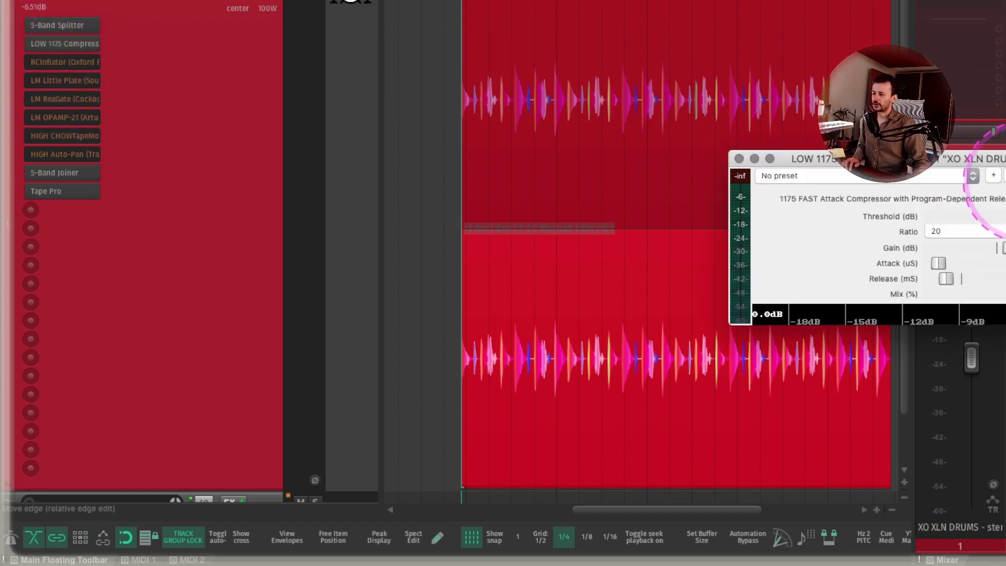
pyautogui.moveTo(1005, 161); pyautogui.dragTo(596, 166)
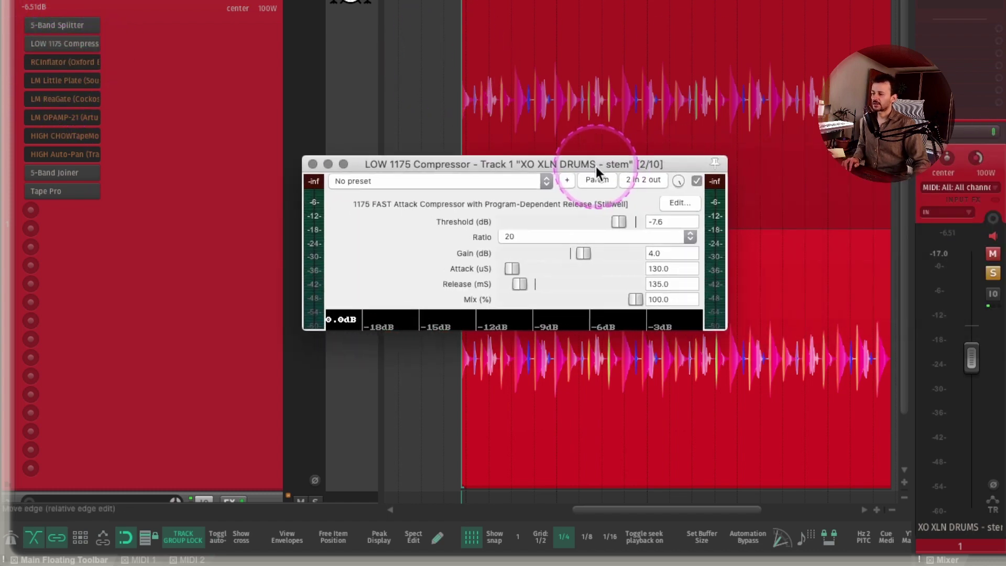
pyautogui.click(229, 107)
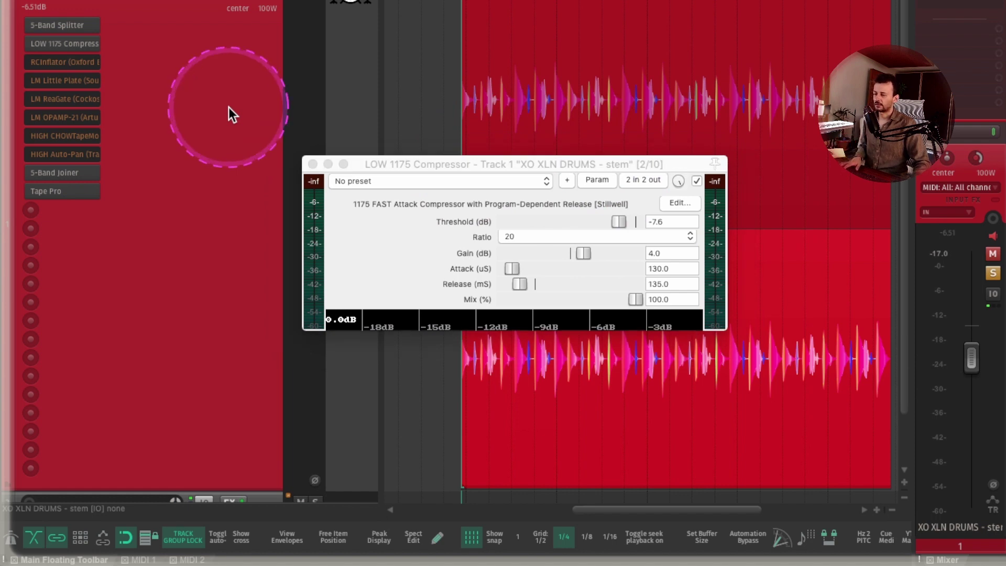
pyautogui.press('space')
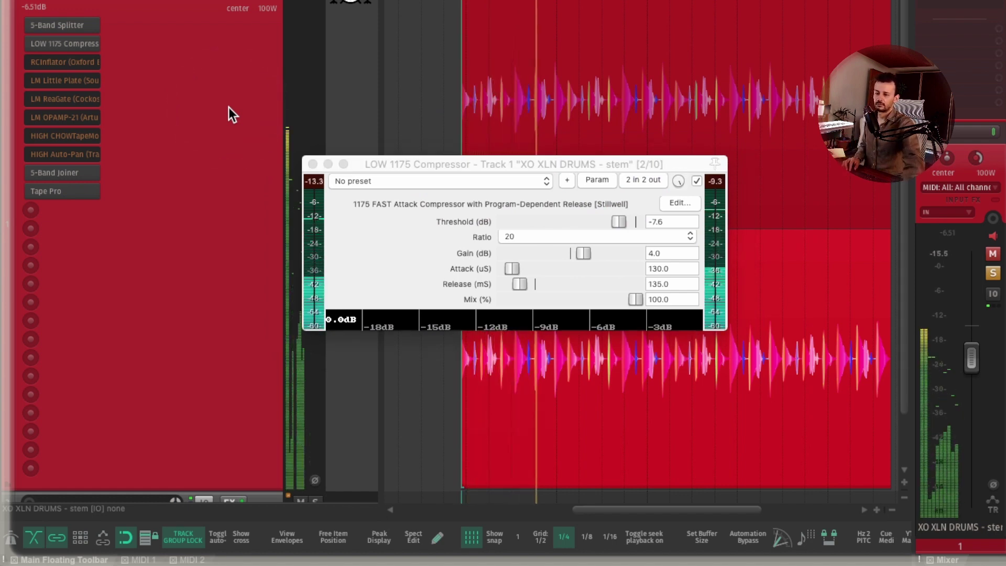
pyautogui.click(448, 182)
# Examine the LOW 1175 Compressor's pin routing on channels 1 and 2 and compare it with the 5-Band Splitter's outputs
pyautogui.click(640, 179)
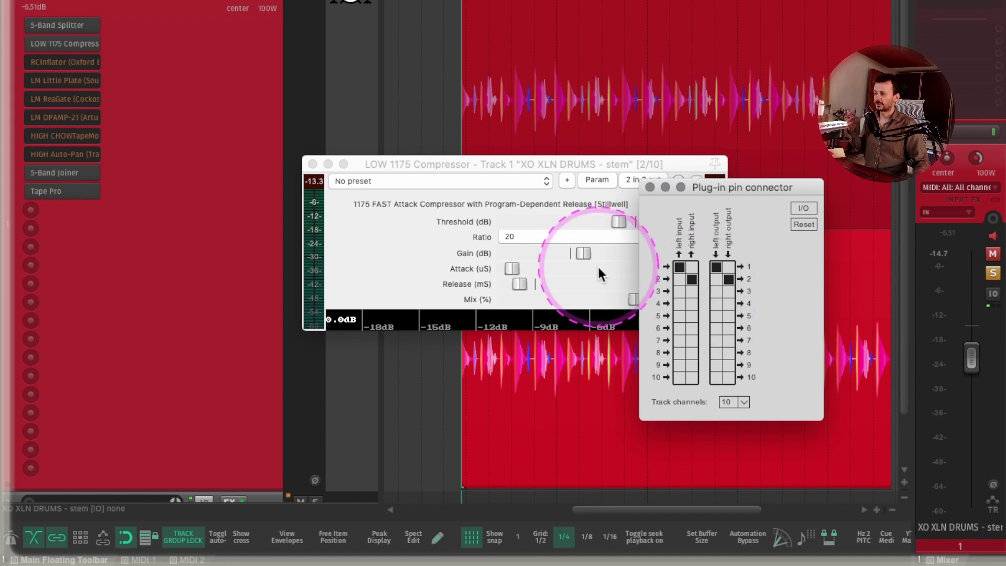
pyautogui.click(53, 25)
pyautogui.click(404, 250)
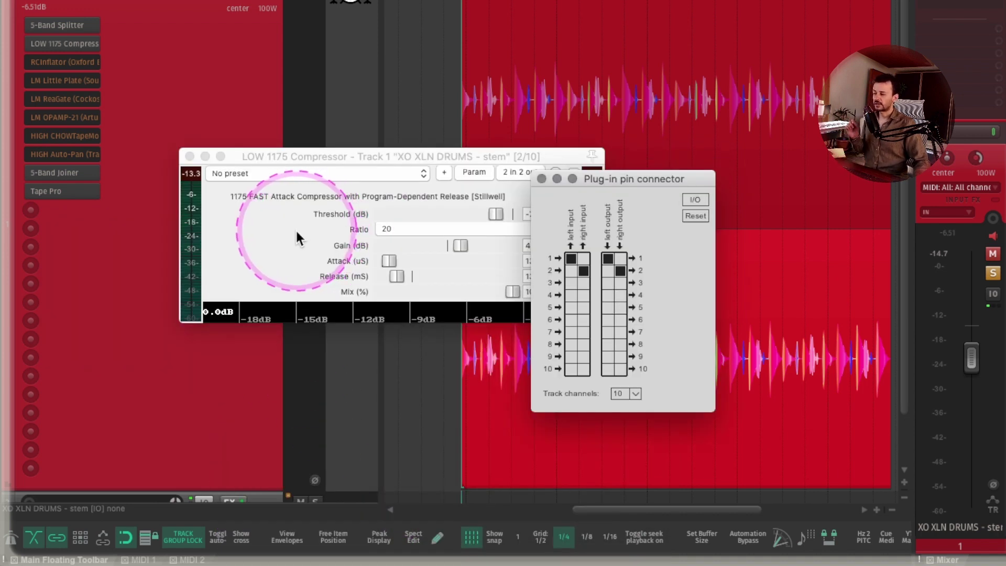
pyautogui.click(297, 231)
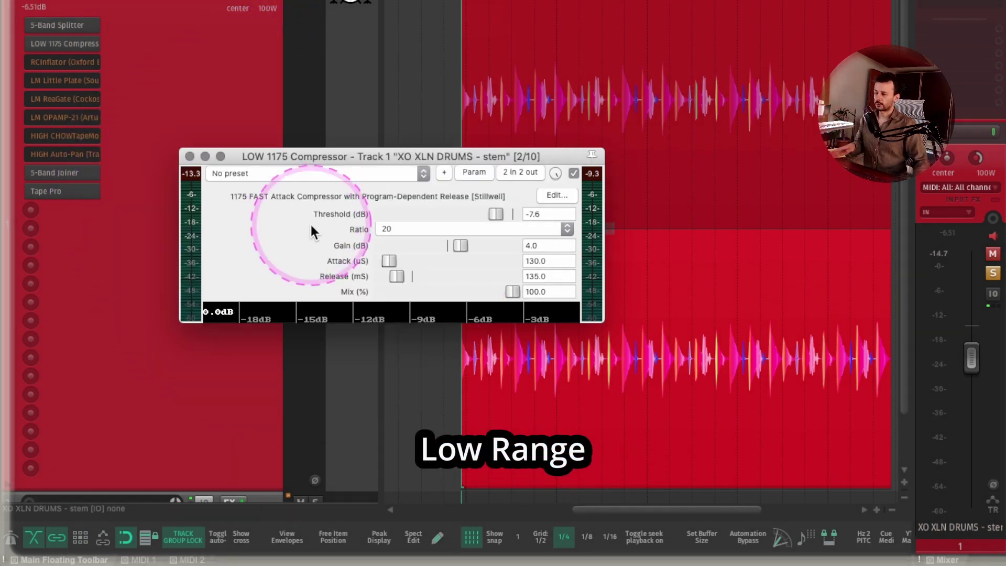
pyautogui.click(517, 172)
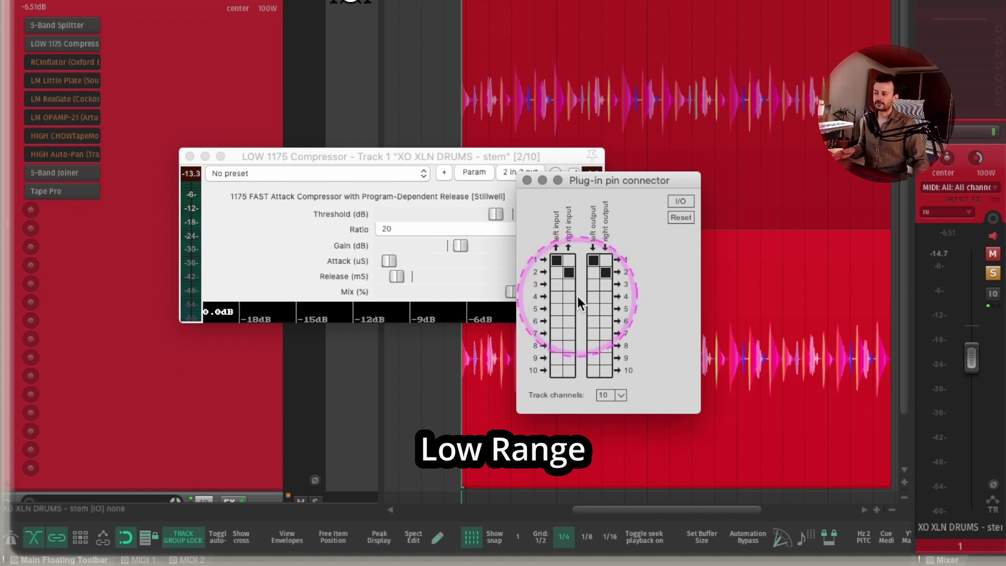
# During playback, try adding channels 3 to 6 to the LOW 1175 Compressor's left and right input and output routing
pyautogui.press('space')
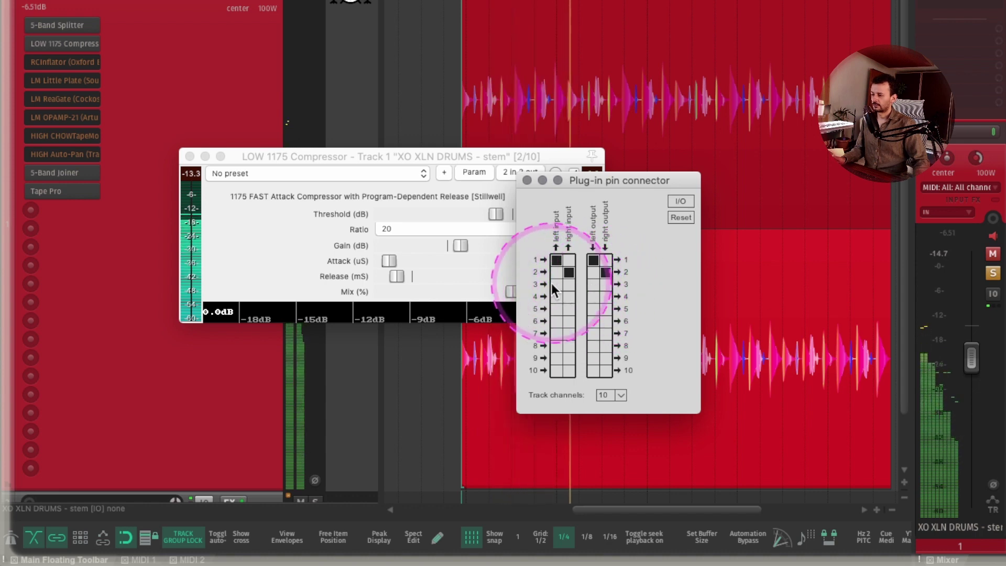
pyautogui.click(556, 285)
pyautogui.click(569, 297)
pyautogui.click(592, 285)
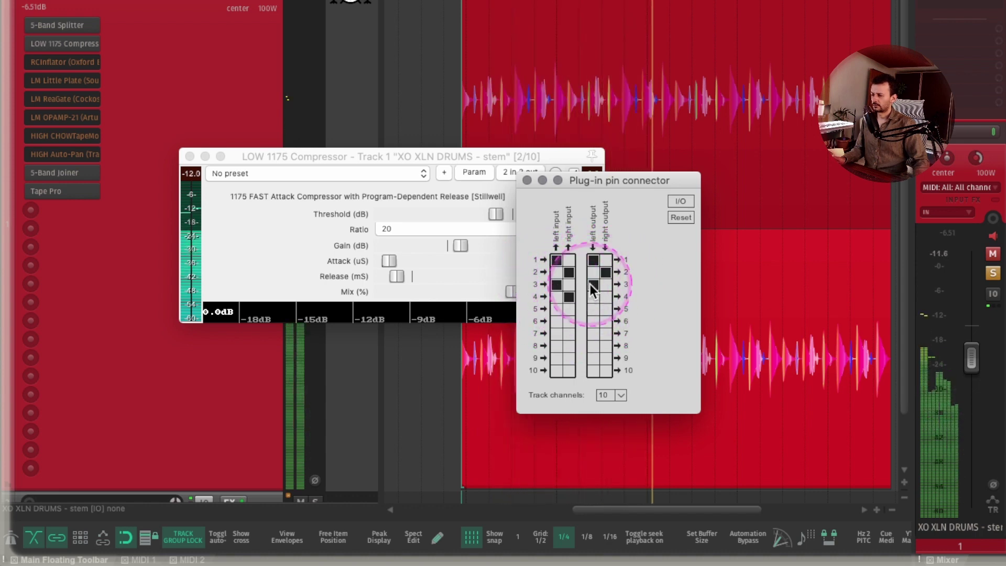
pyautogui.click(606, 297)
pyautogui.click(569, 322)
pyautogui.click(556, 309)
pyautogui.click(593, 309)
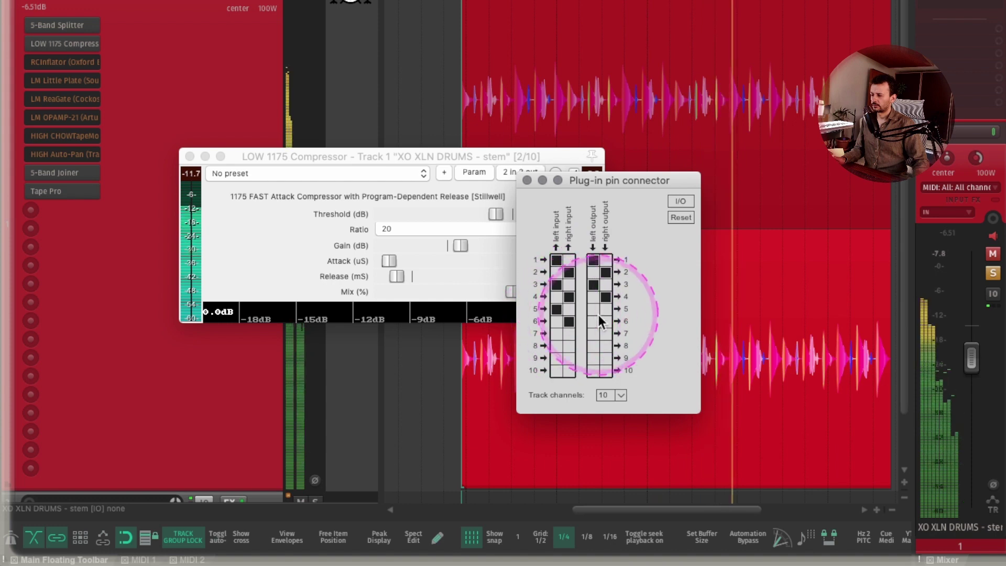
pyautogui.click(605, 322)
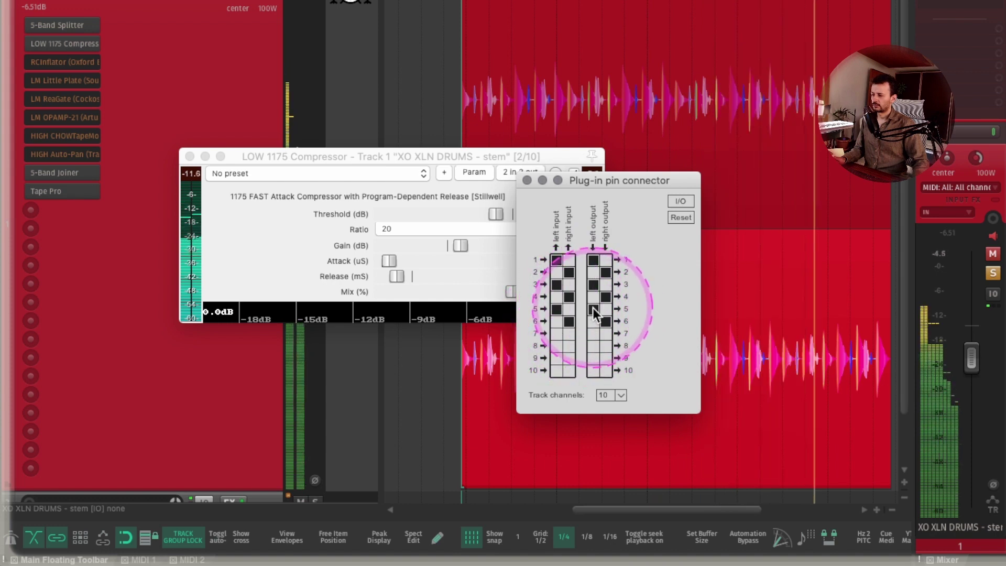
# Try extending the compressor's pin routing to channels 7 to 10, and restore the routing to channels 1 and 2 only
pyautogui.click(557, 331)
pyautogui.click(570, 346)
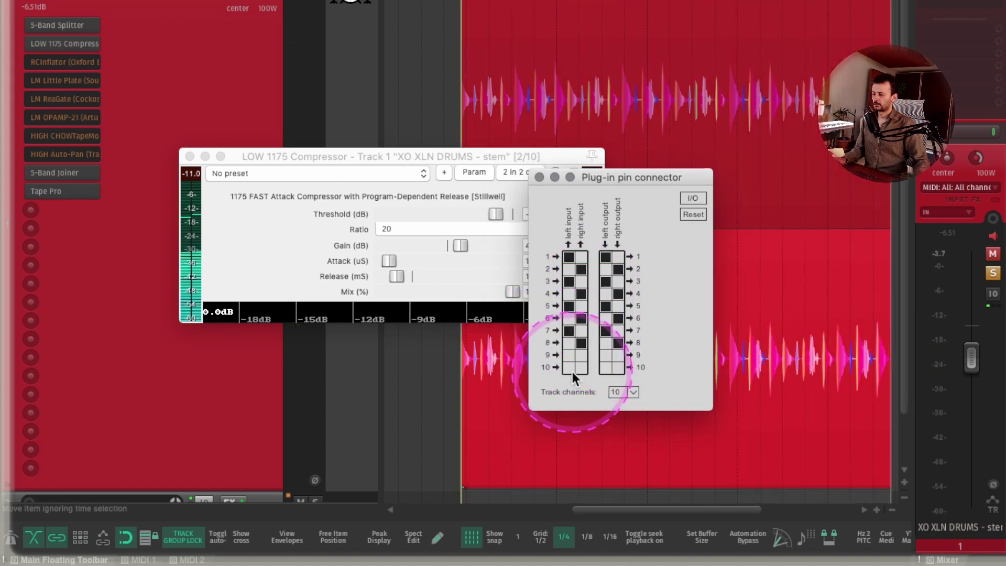
pyautogui.click(568, 356)
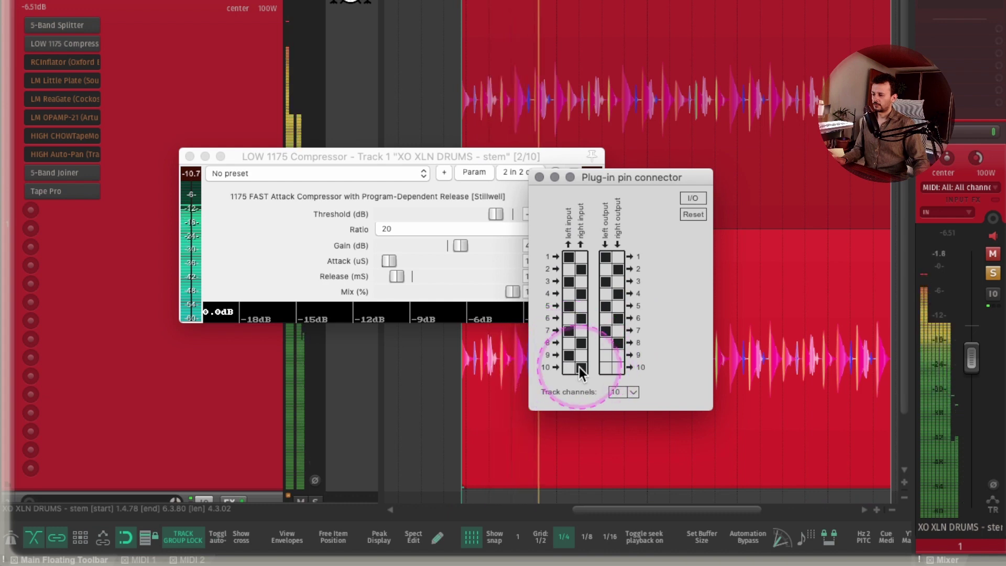
pyautogui.click(580, 367)
pyautogui.press('space')
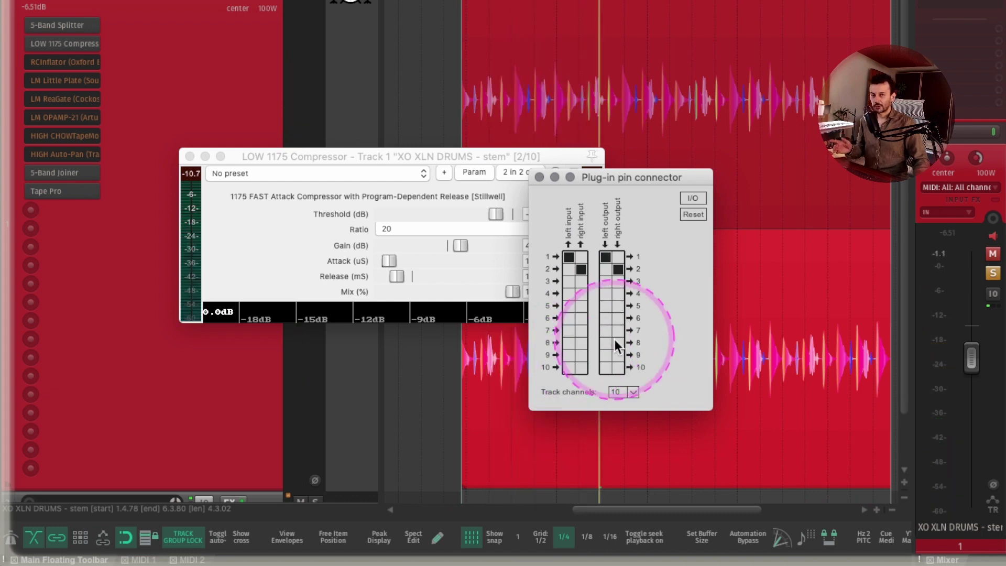
pyautogui.click(539, 178)
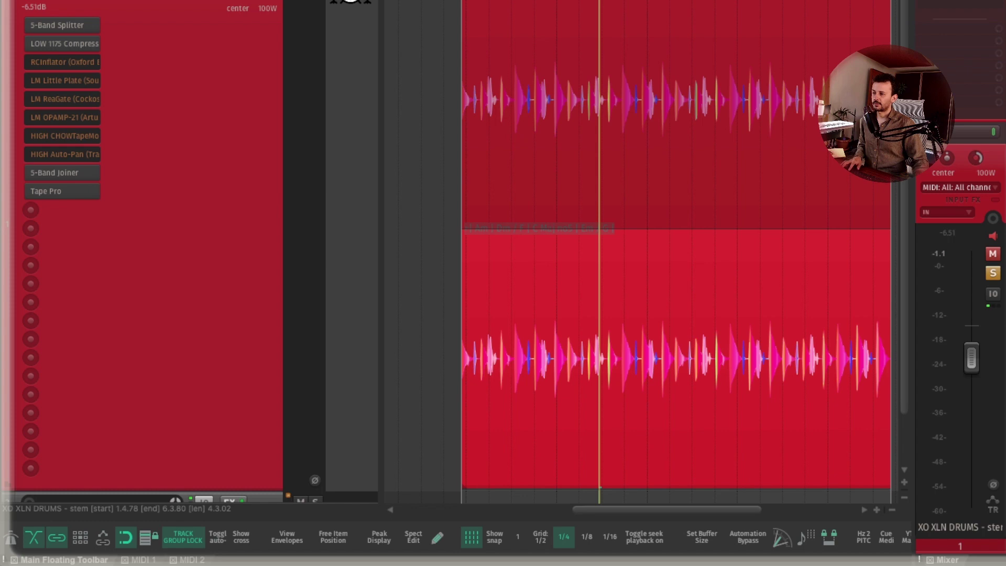
# Enable the LOW RCInflator (Oxford Edition) and toggle its bypass during playback to compare the drums with and without it
pyautogui.moveTo(832, 94); pyautogui.dragTo(460, 242)
pyautogui.click(555, 318)
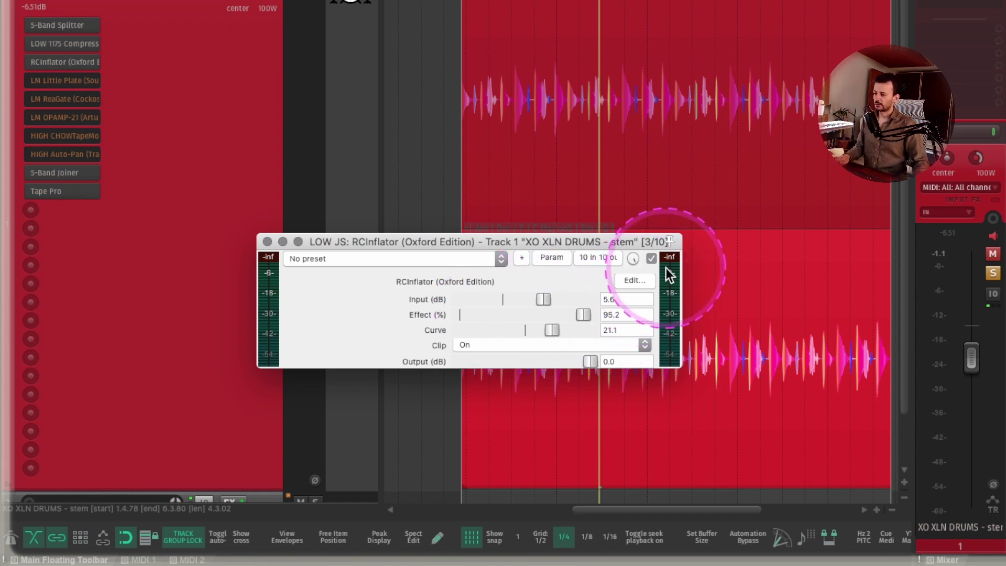
pyautogui.click(652, 258)
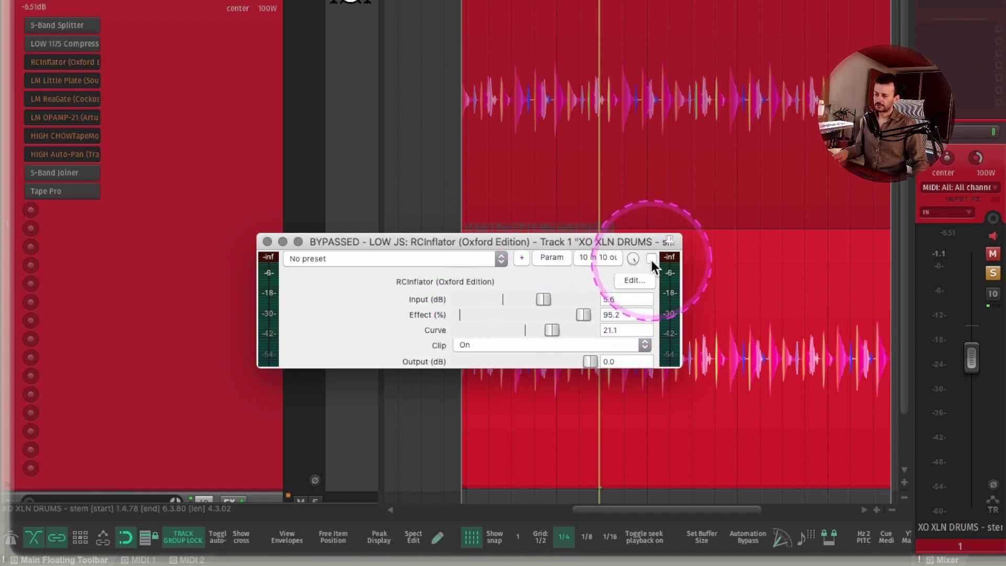
pyautogui.press('space')
pyautogui.click(652, 259)
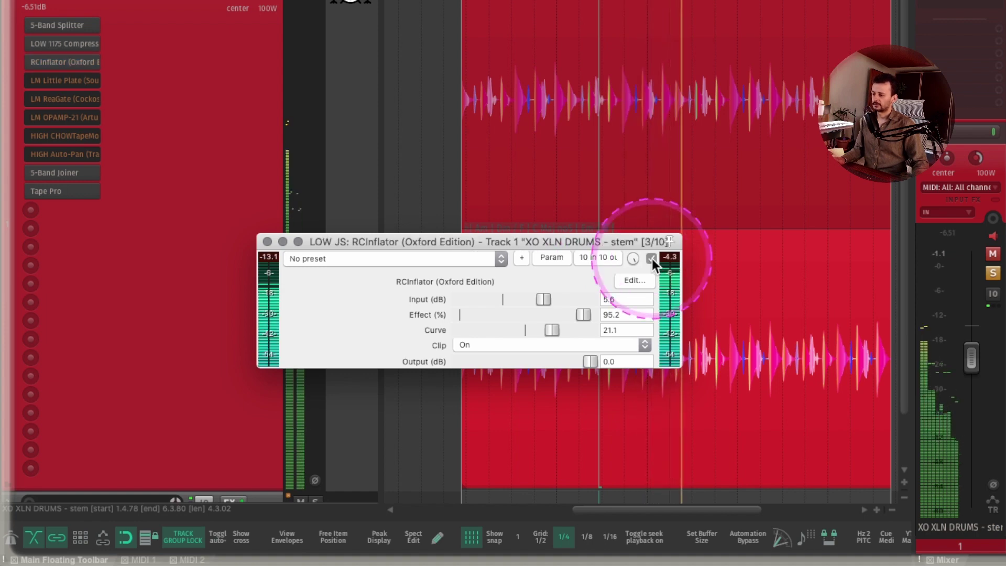
pyautogui.click(651, 258)
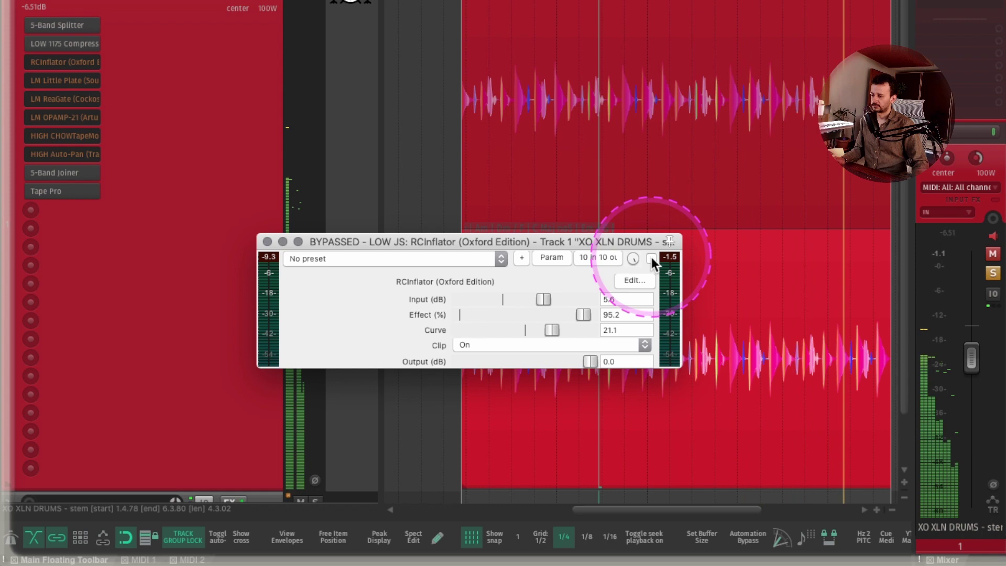
pyautogui.click(652, 258)
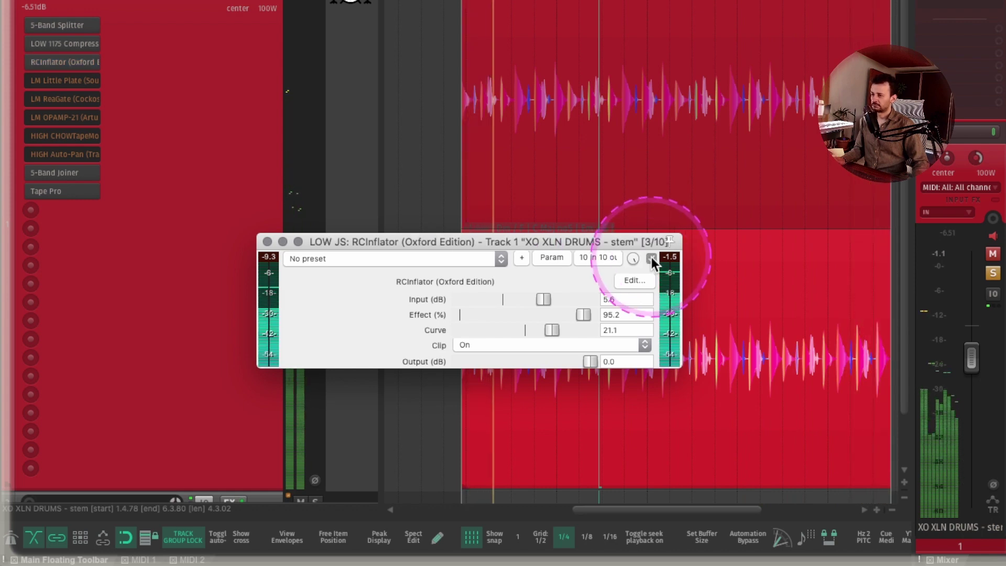
pyautogui.press('space')
# Check the LOW RCInflator's input and output pin routing on channels 1 and 2
pyautogui.click(608, 258)
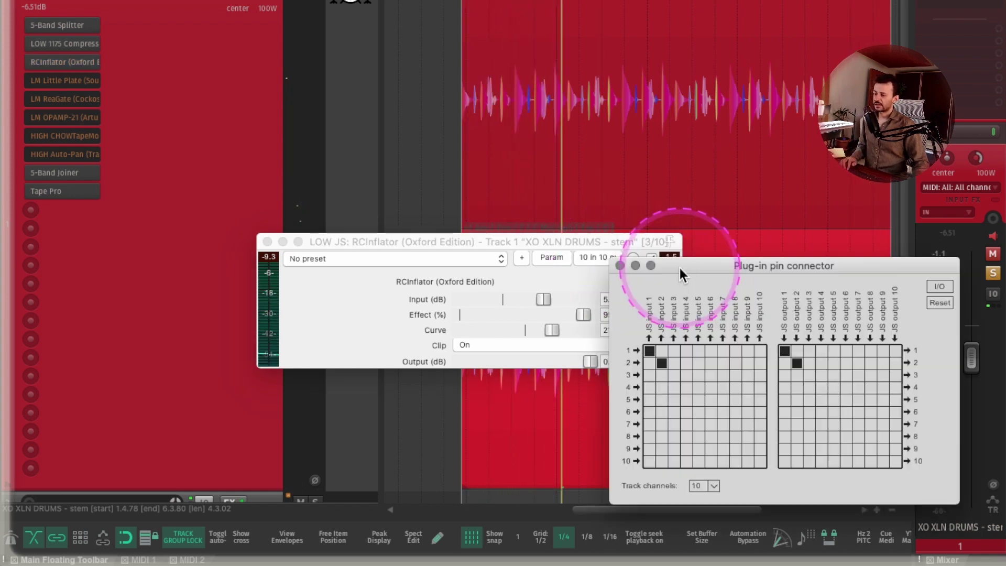
pyautogui.moveTo(680, 273); pyautogui.dragTo(434, 231)
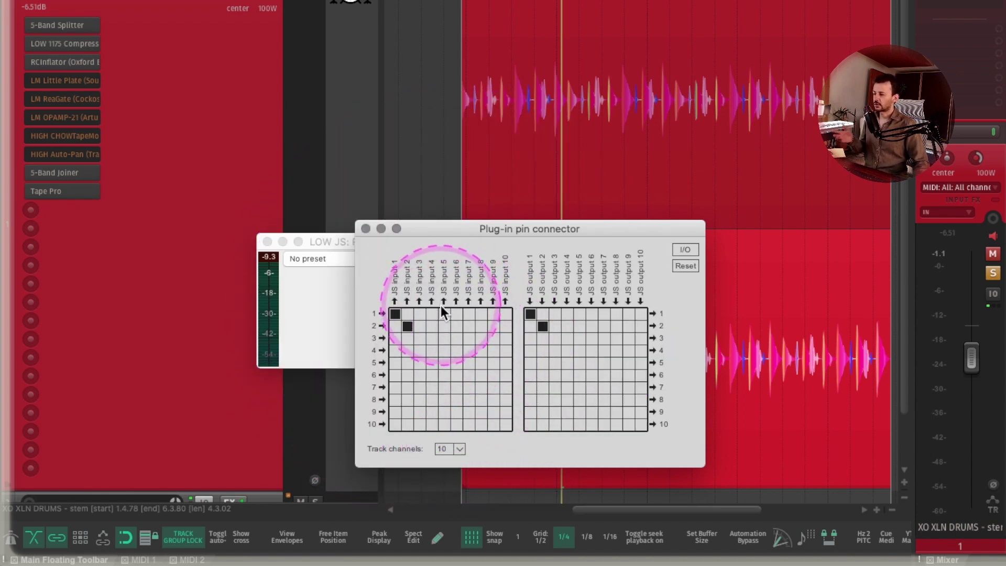
pyautogui.click(365, 226)
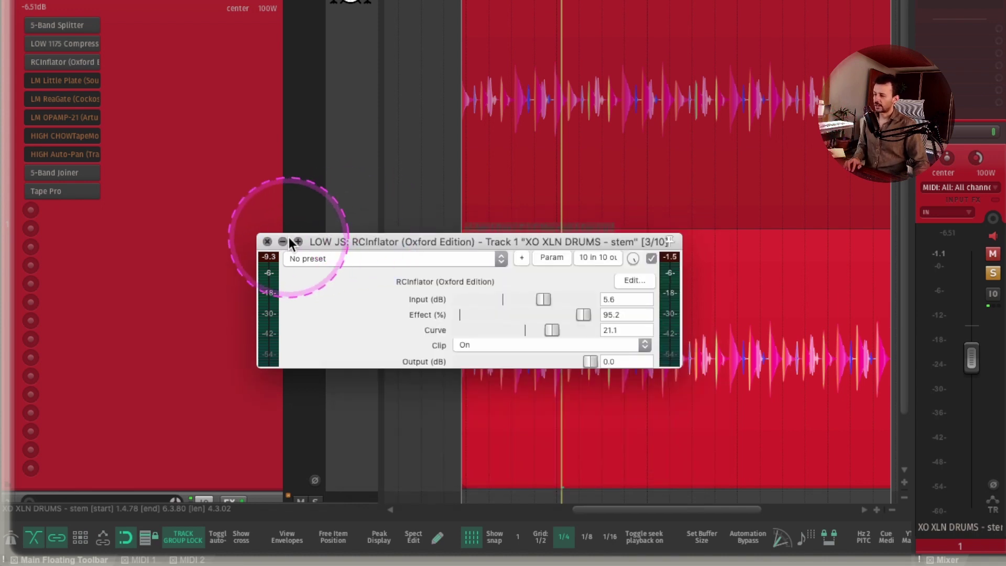
# Put away the RCInflator window and check the LM Little Plate's input and output pin routing on channels 3 and 4
pyautogui.click(286, 242)
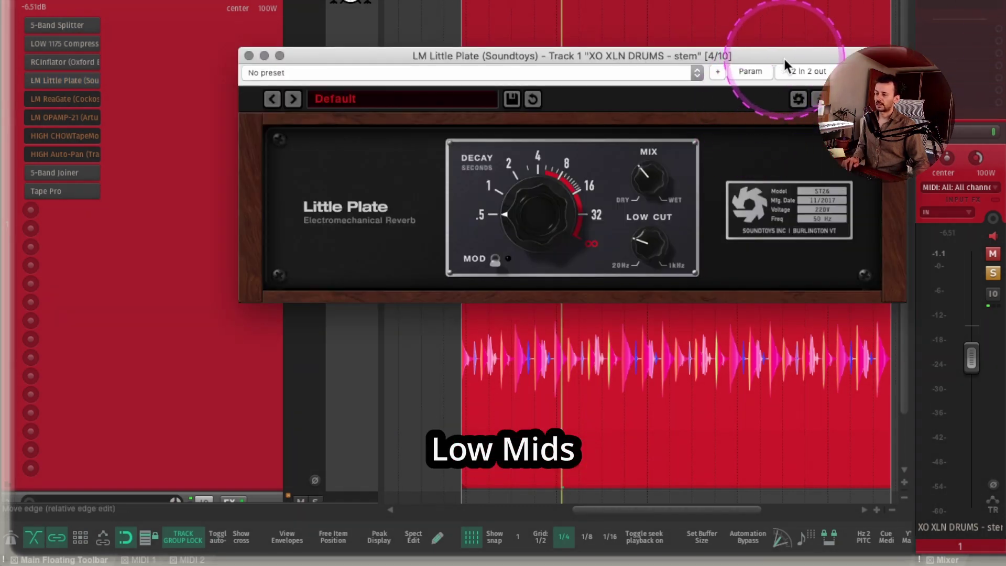
pyautogui.moveTo(784, 52); pyautogui.dragTo(609, 245)
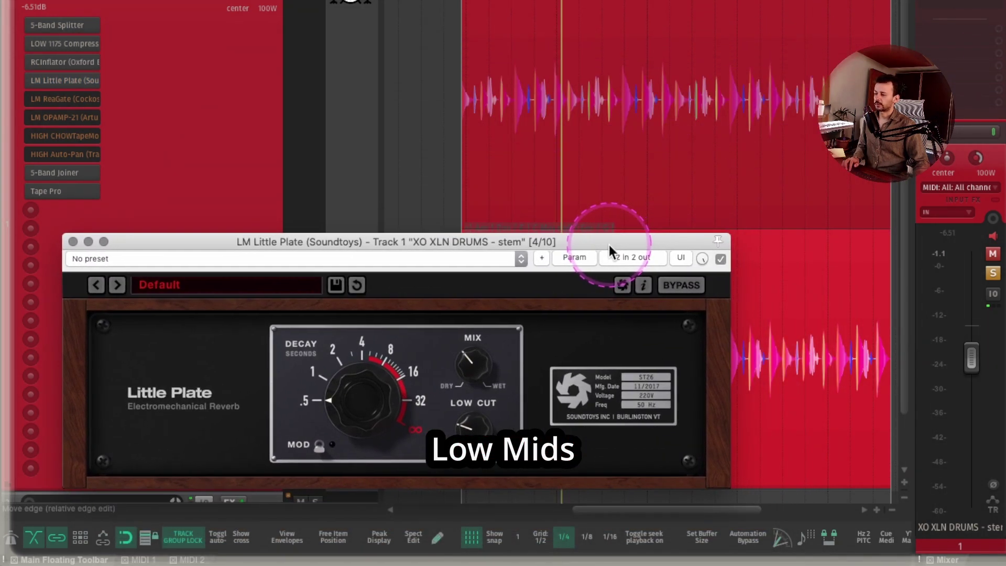
pyautogui.click(635, 258)
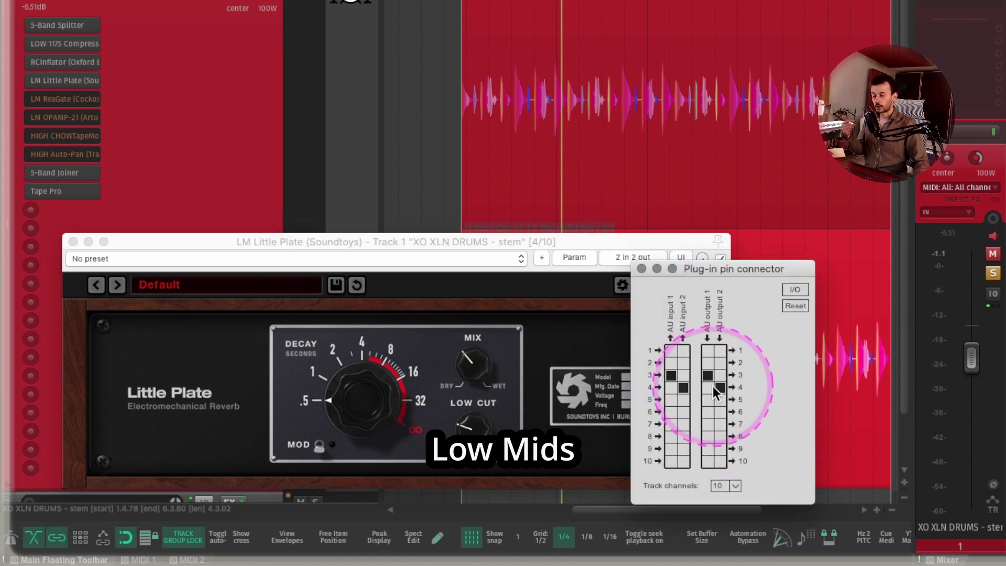
# During playback, try disconnecting both Little Plate outputs from channels 3 and 4, and reconnect them
pyautogui.press('space')
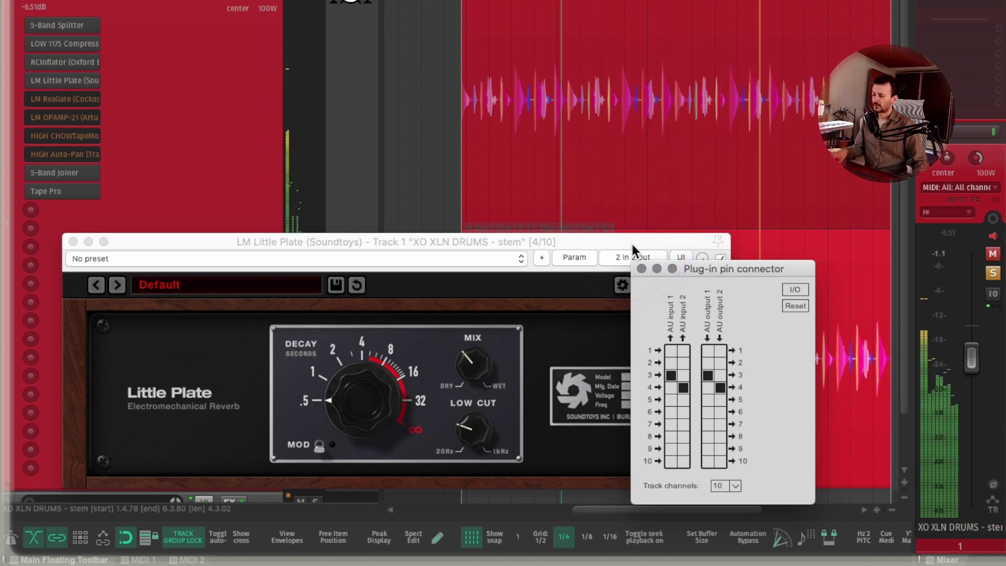
pyautogui.click(708, 376)
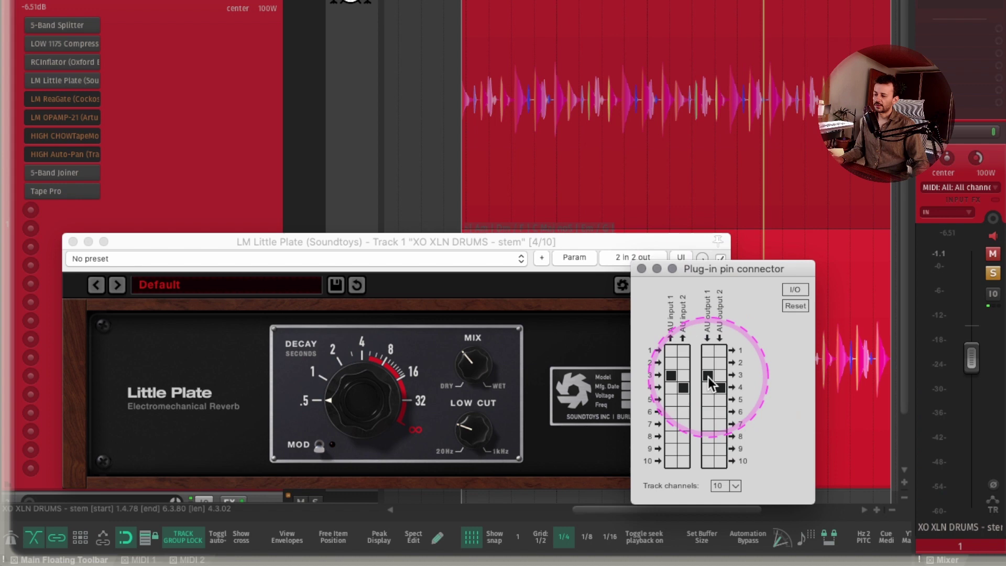
pyautogui.click(724, 390)
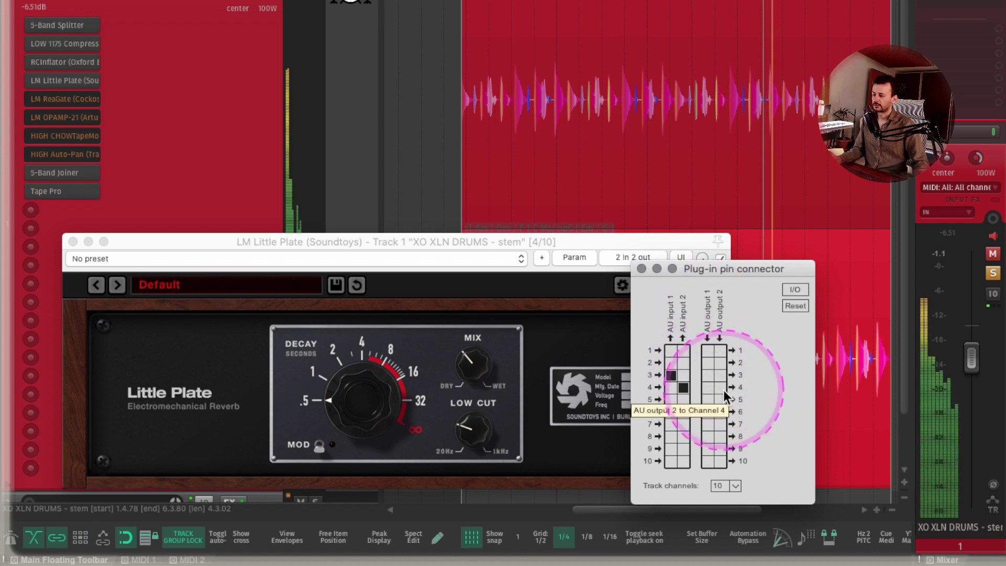
pyautogui.click(688, 379)
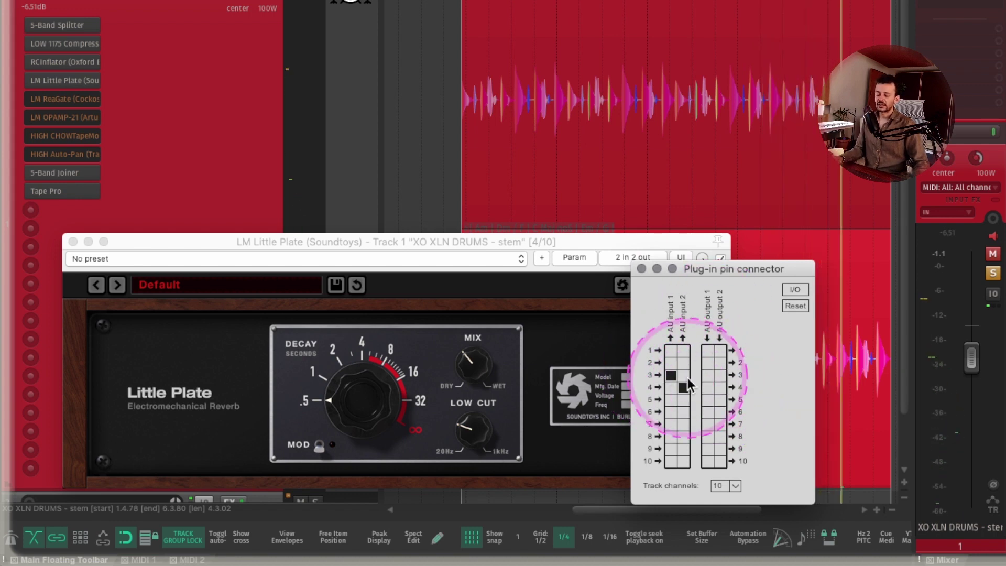
pyautogui.click(713, 376)
pyautogui.click(721, 385)
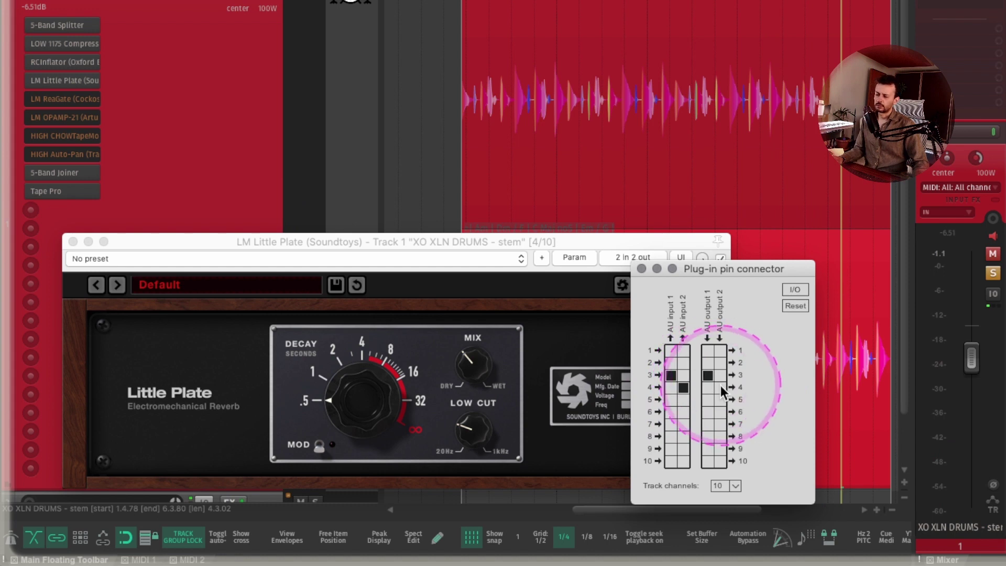
# Try routing Little Plate's two outputs to channels 1 and 2 instead of channels 3 and 4
pyautogui.click(706, 353)
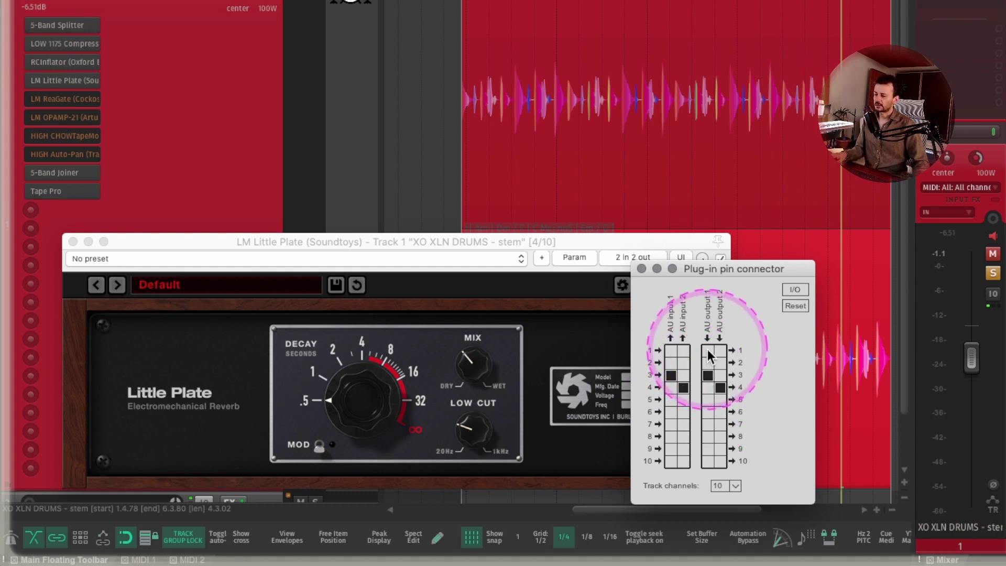
pyautogui.click(707, 350)
pyautogui.click(721, 362)
pyautogui.click(712, 376)
pyautogui.click(721, 388)
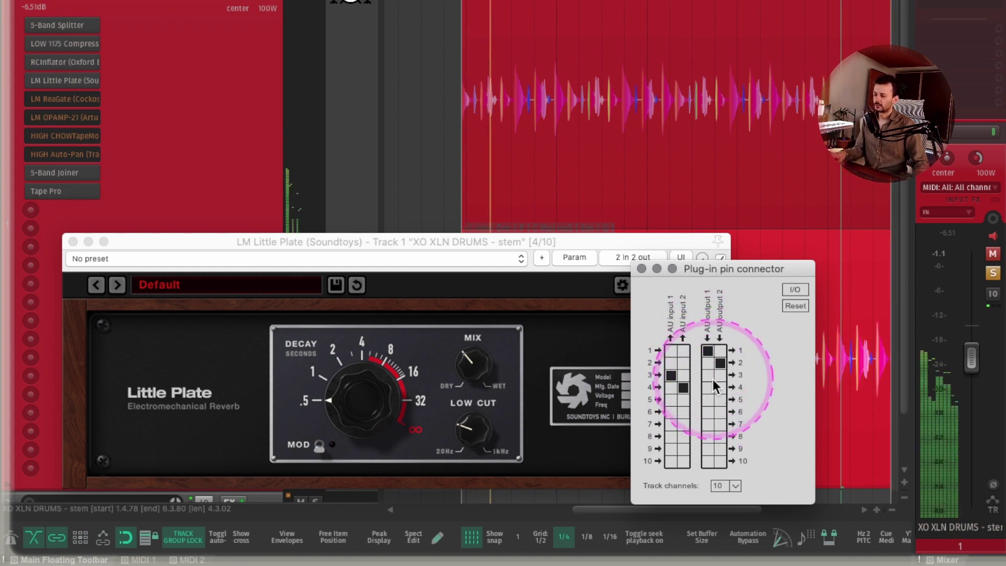
# Restore Little Plate's output routing to channels 3 and 4 only, removing channels 1 and 2
pyautogui.click(712, 351)
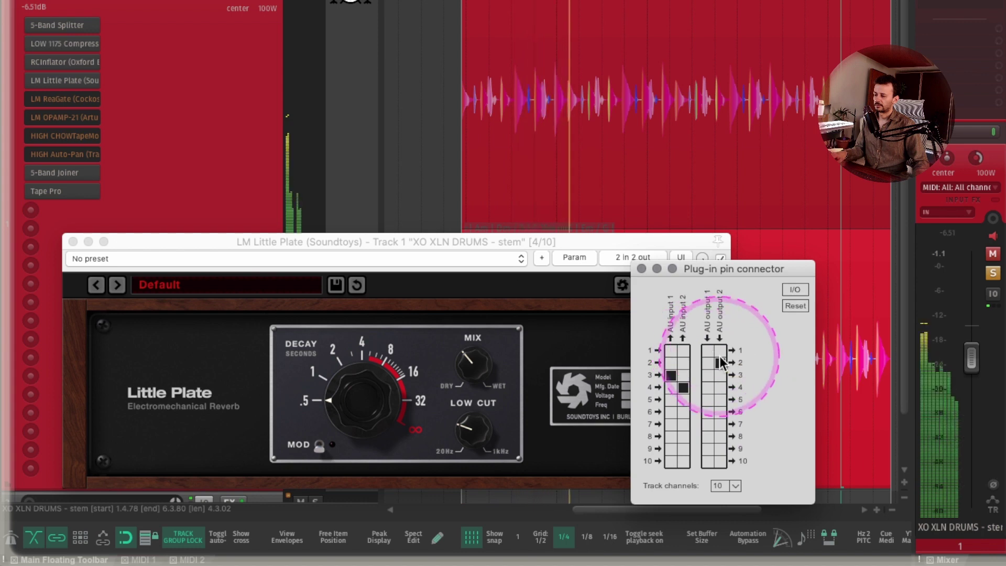
pyautogui.click(720, 360)
pyautogui.click(708, 376)
pyautogui.click(720, 388)
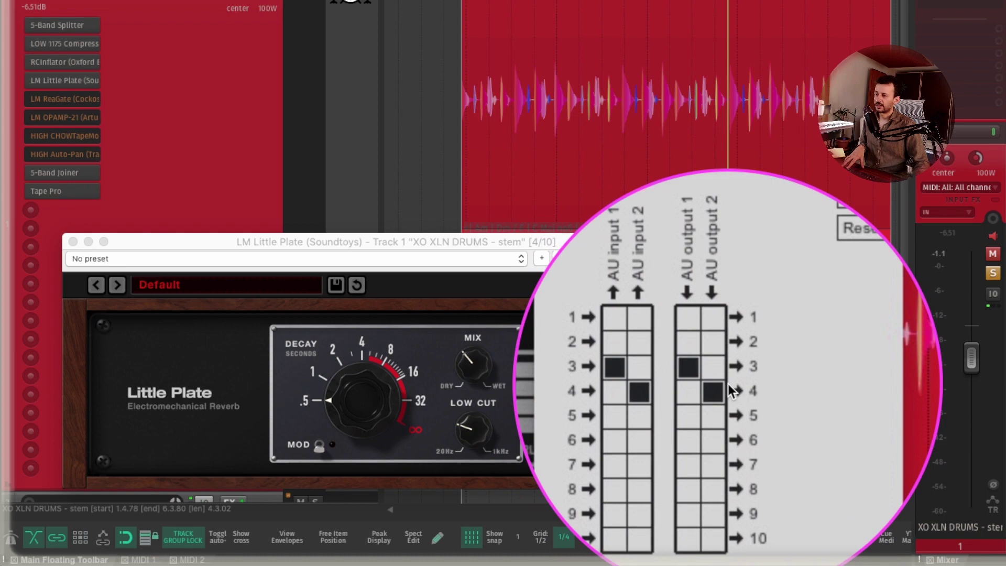
# Enable LM ReaGate, place its window beside Little Plate, and check its pin routing
pyautogui.keyDown('shift'); pyautogui.click(62, 98); pyautogui.keyUp('shift')
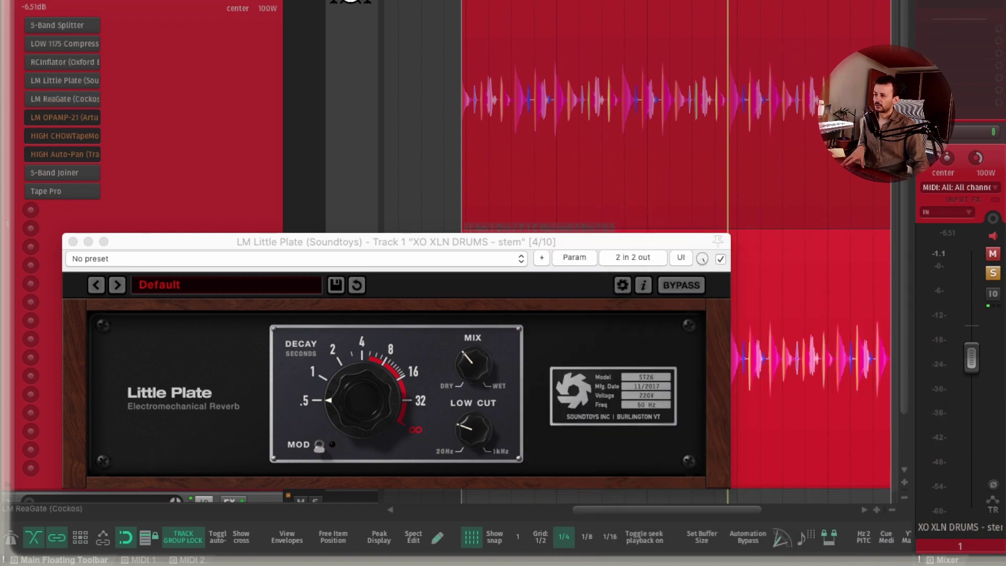
pyautogui.moveTo(905, 41); pyautogui.dragTo(885, 231)
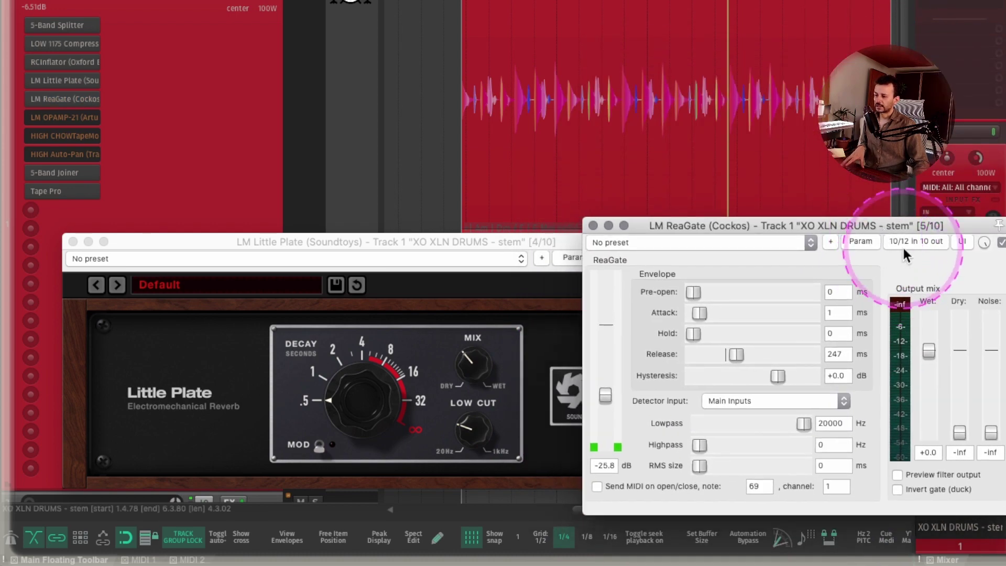
pyautogui.click(906, 242)
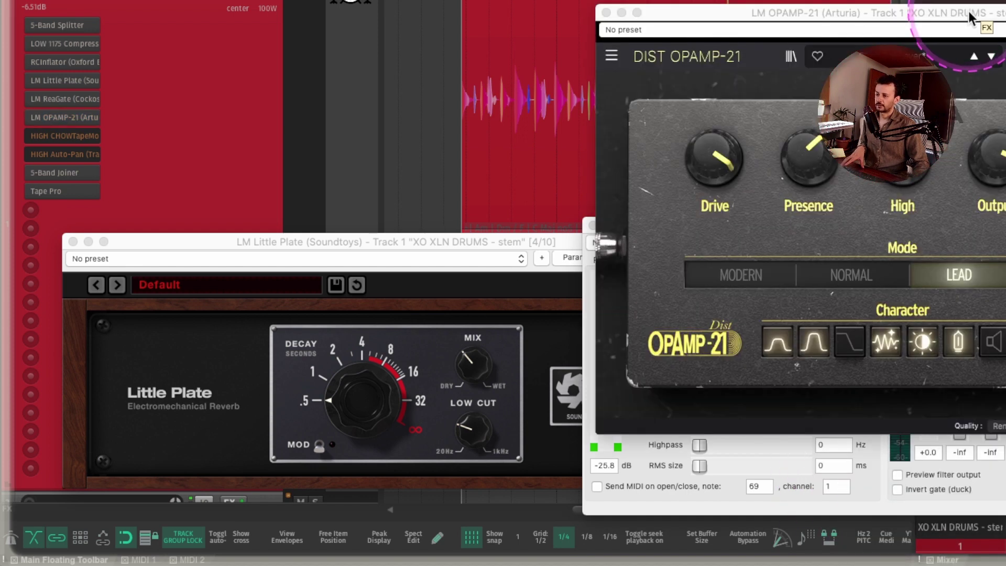
# Bring the LM OPAMP-21 window into view and check its stereo input and output routing on channels 3 and 4
pyautogui.moveTo(971, 18); pyautogui.dragTo(797, 119)
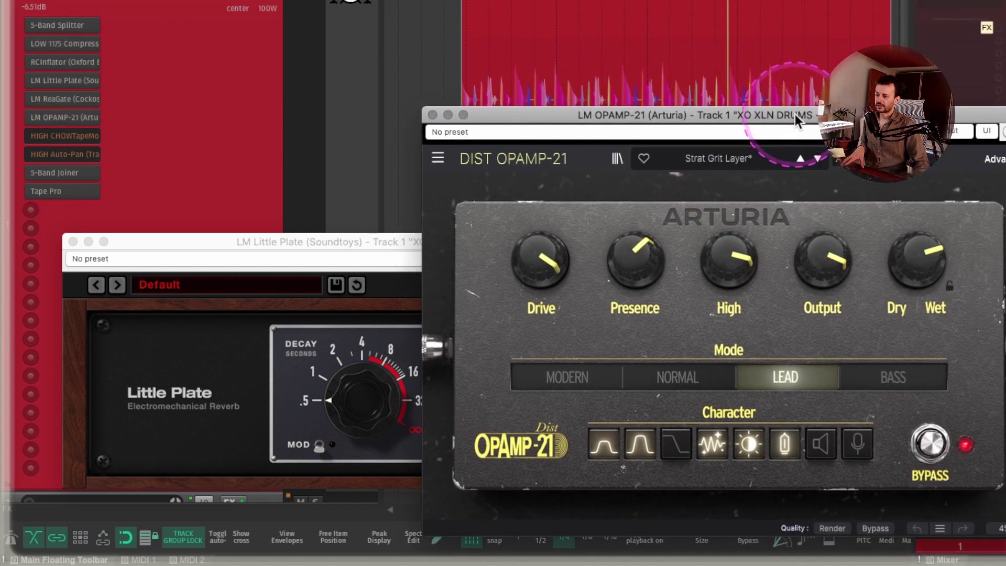
pyautogui.click(938, 131)
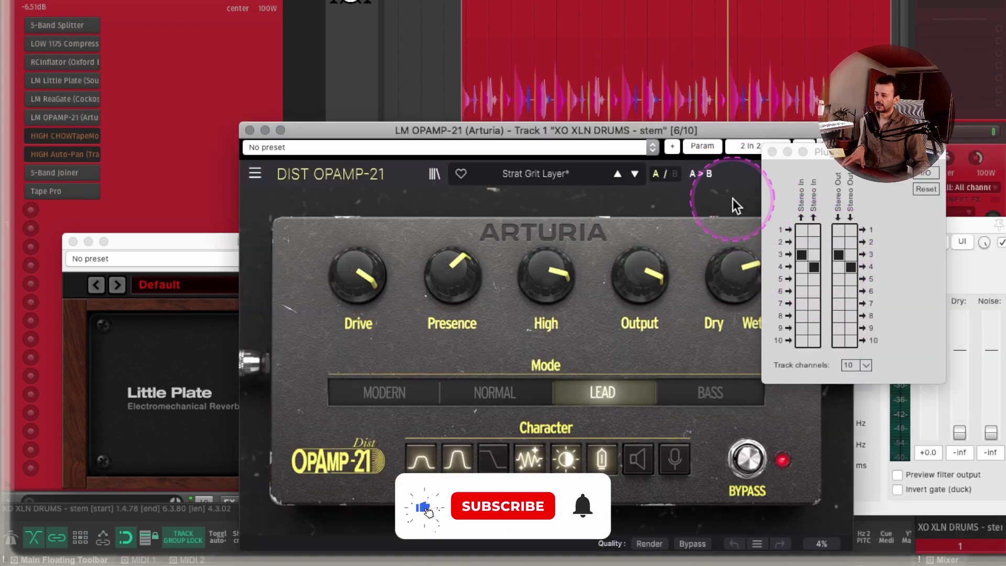
pyautogui.click(764, 148)
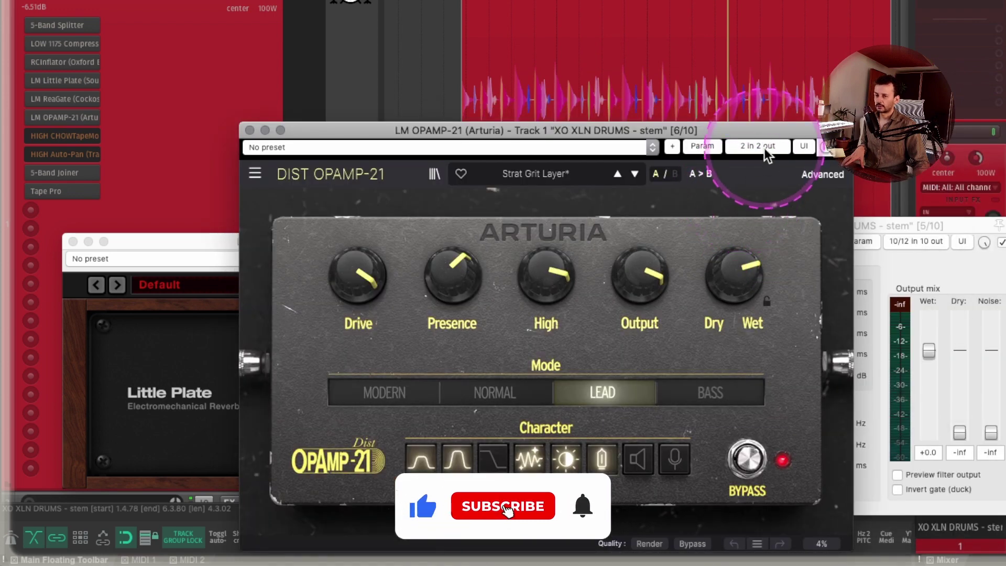
pyautogui.click(764, 147)
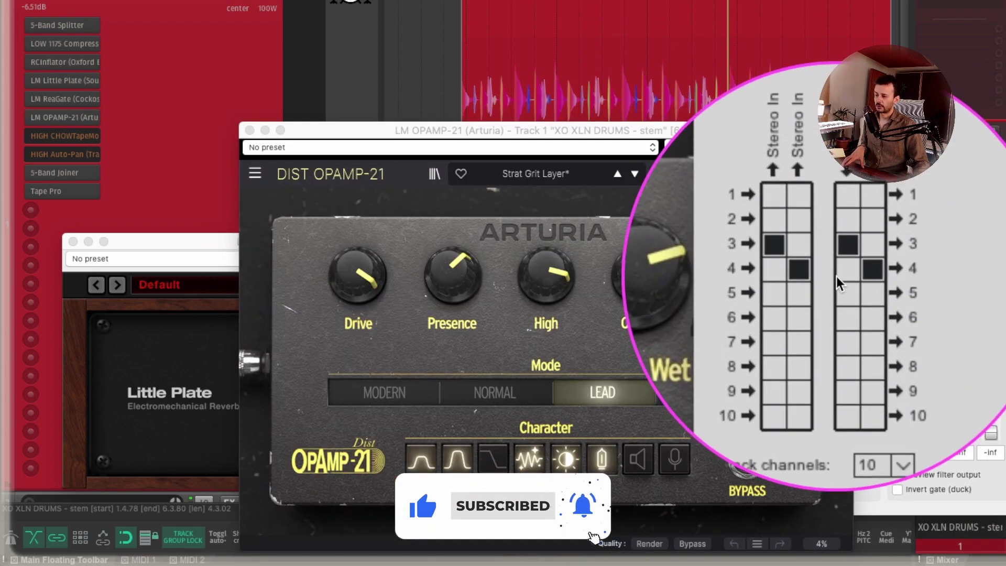
# Arrange the Little Plate, ReaGate and OPAMP-21 windows so all are in view, and play the drums through them
pyautogui.moveTo(380, 130)
pyautogui.mouseDown()
pyautogui.moveTo(489, 132)
pyautogui.moveTo(376, 120)
pyautogui.mouseUp()
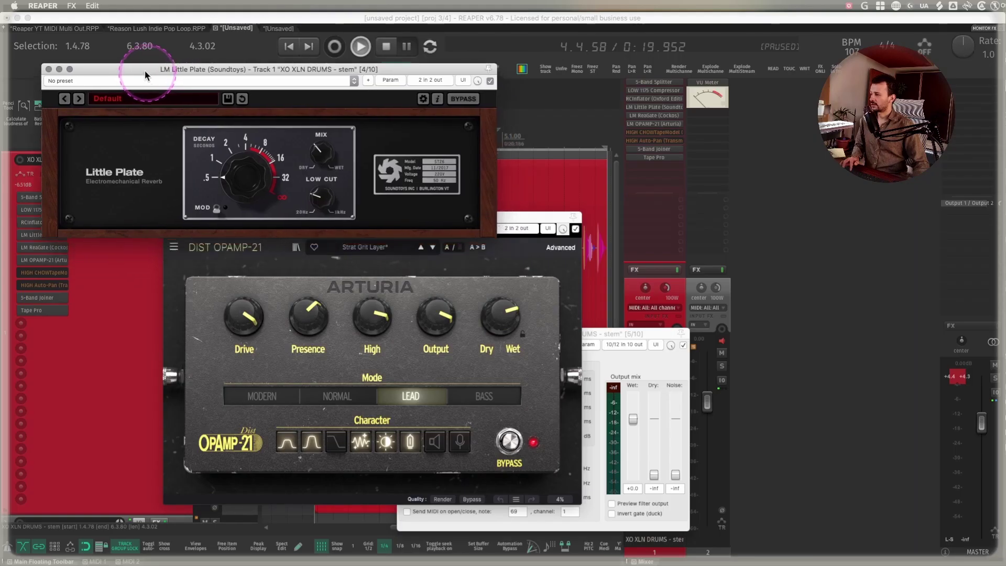
pyautogui.moveTo(145, 71); pyautogui.dragTo(112, 32)
pyautogui.moveTo(288, 221); pyautogui.dragTo(137, 338)
pyautogui.press('space')
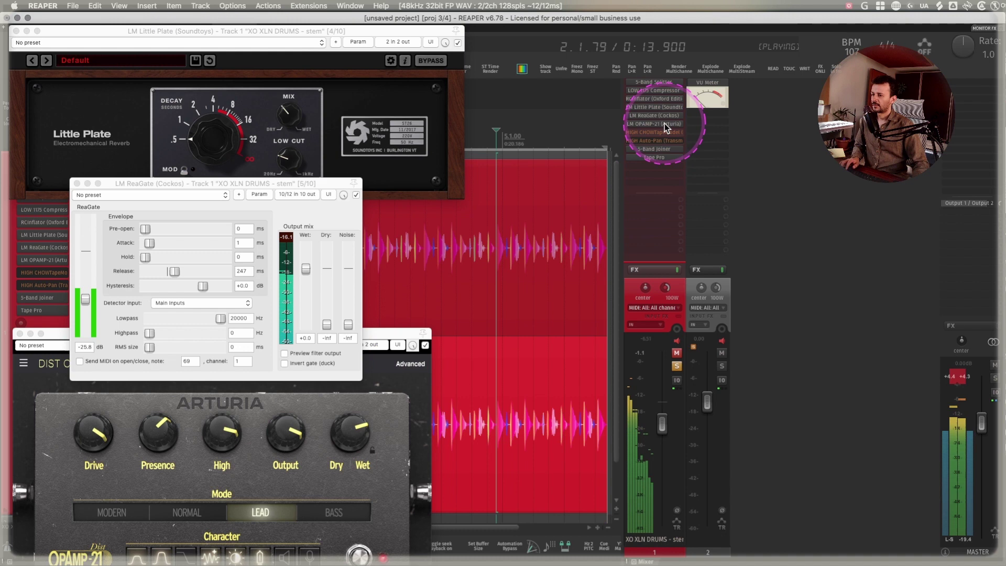
pyautogui.press('space')
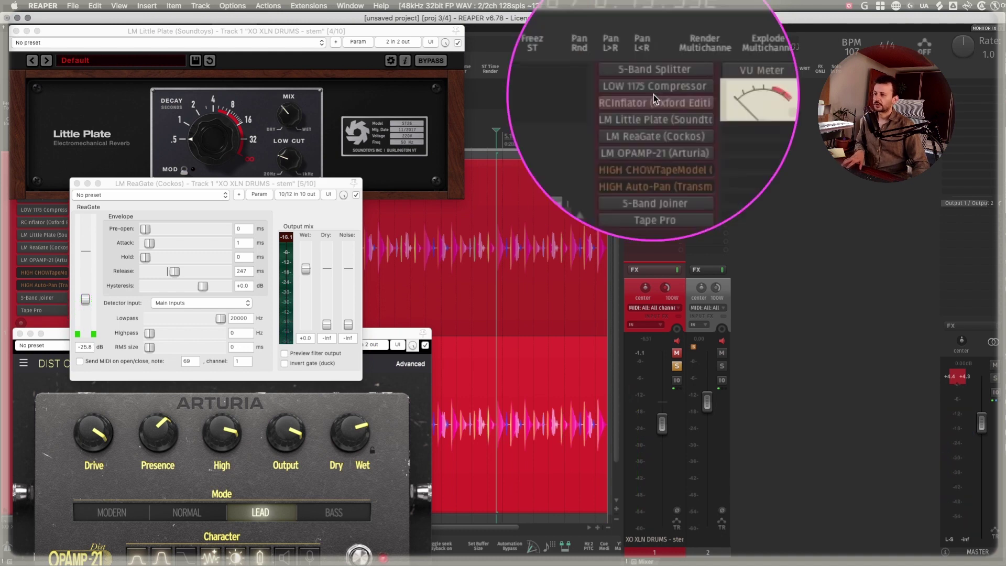
# Bypass the LOW 1175 Compressor and RCInflator and play the drums with only the low-mid effects active
pyautogui.keyDown('shift'); pyautogui.click(652, 98); pyautogui.keyUp('shift')
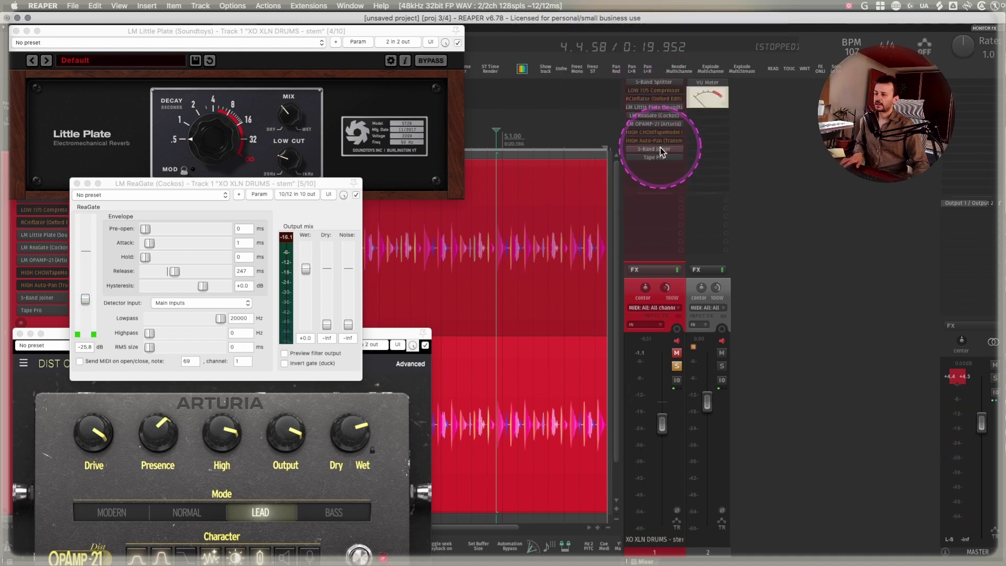
pyautogui.press('space')
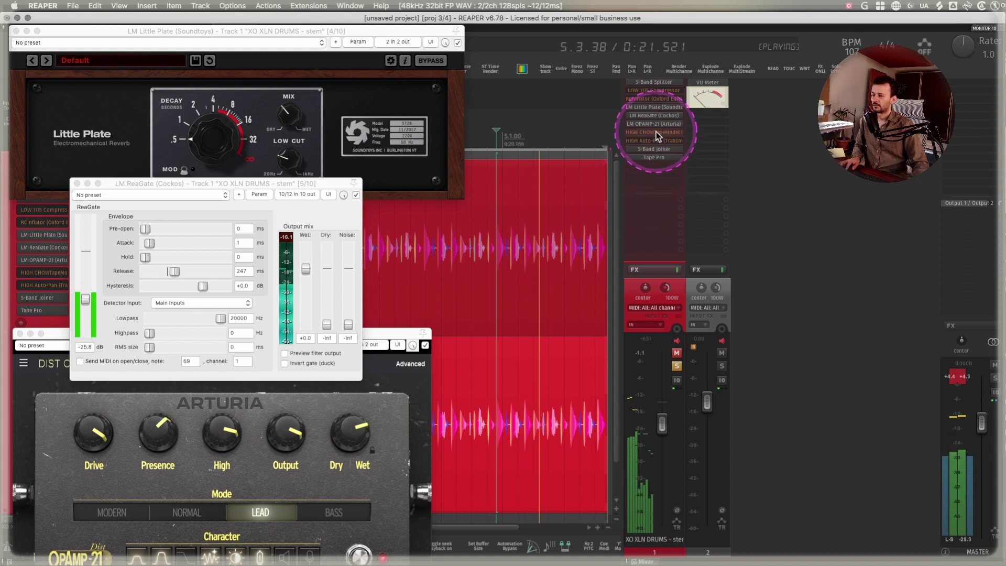
pyautogui.press('space')
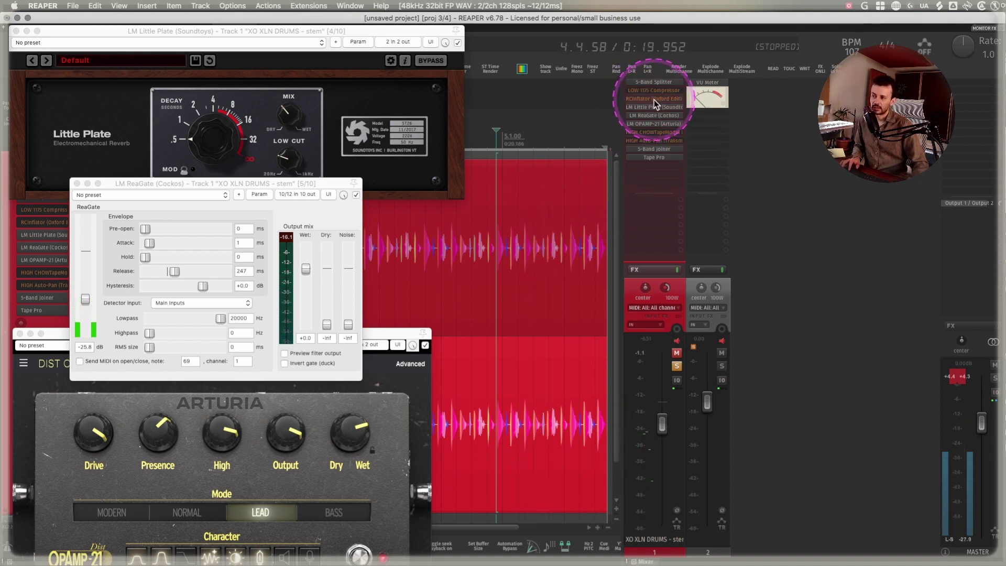
# Re-enable the RCInflator and LOW 1175 Compressor and briefly play the drums again
pyautogui.keyDown('shift'); pyautogui.click(654, 99); pyautogui.keyUp('shift')
pyautogui.keyDown('shift'); pyautogui.click(655, 90); pyautogui.keyUp('shift')
pyautogui.press('space')
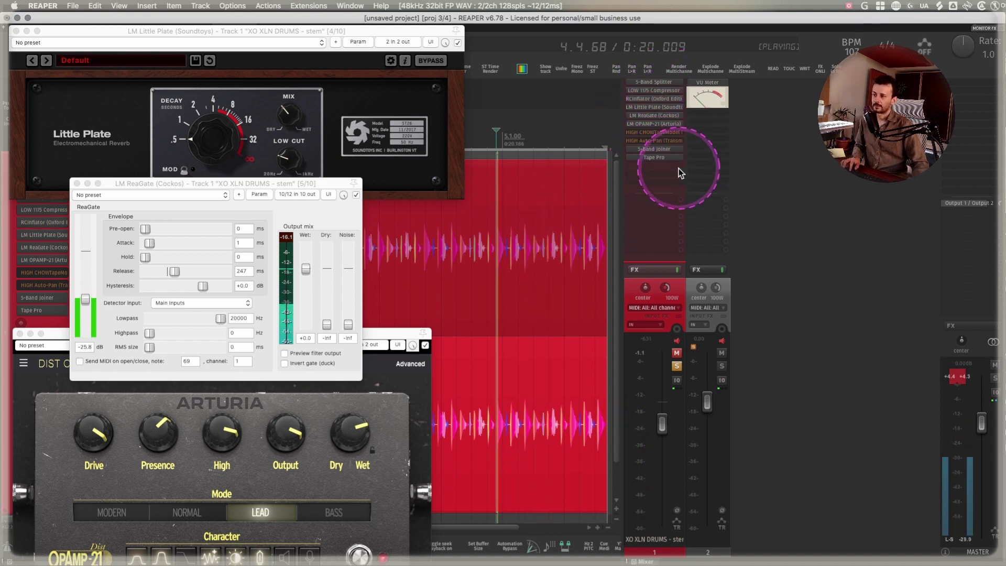
pyautogui.press('space')
# Open and position the HIGH CHOWTapeModel and HIGH Auto-Pan (Transmitter) windows, and bypass the Auto-Pan
pyautogui.click(656, 133)
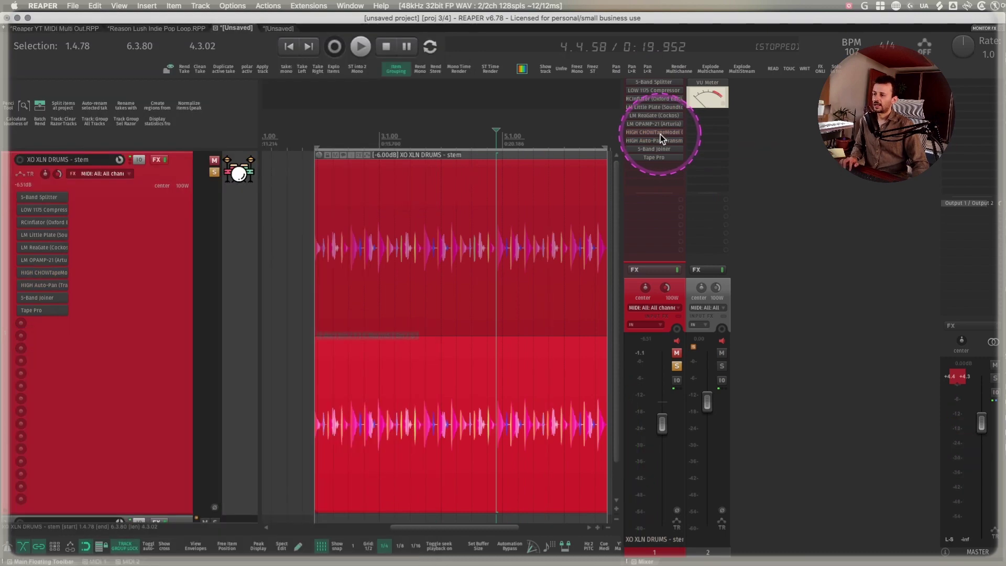
pyautogui.moveTo(511, 152); pyautogui.dragTo(362, 50)
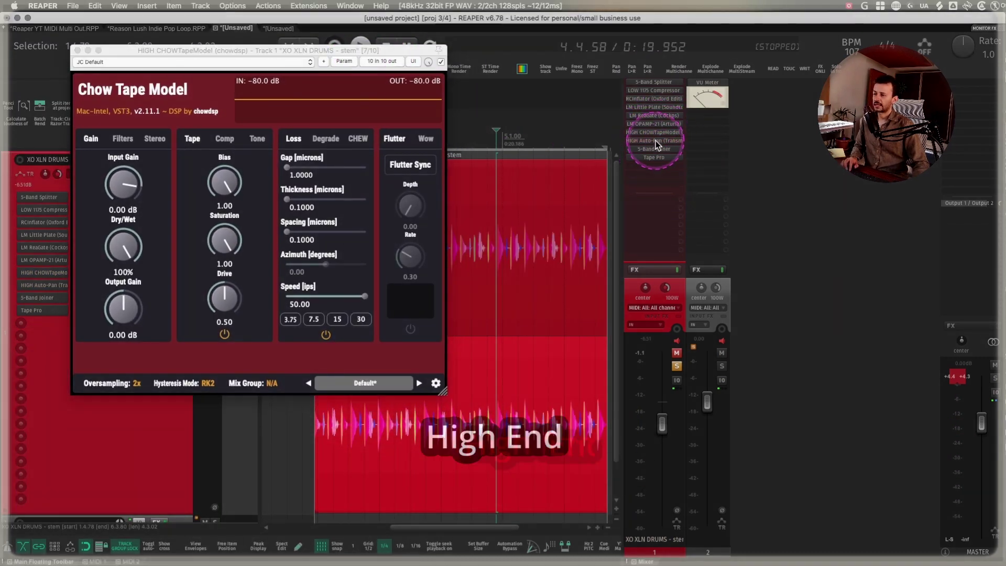
pyautogui.click(656, 140)
pyautogui.moveTo(508, 117); pyautogui.dragTo(199, 353)
pyautogui.click(355, 372)
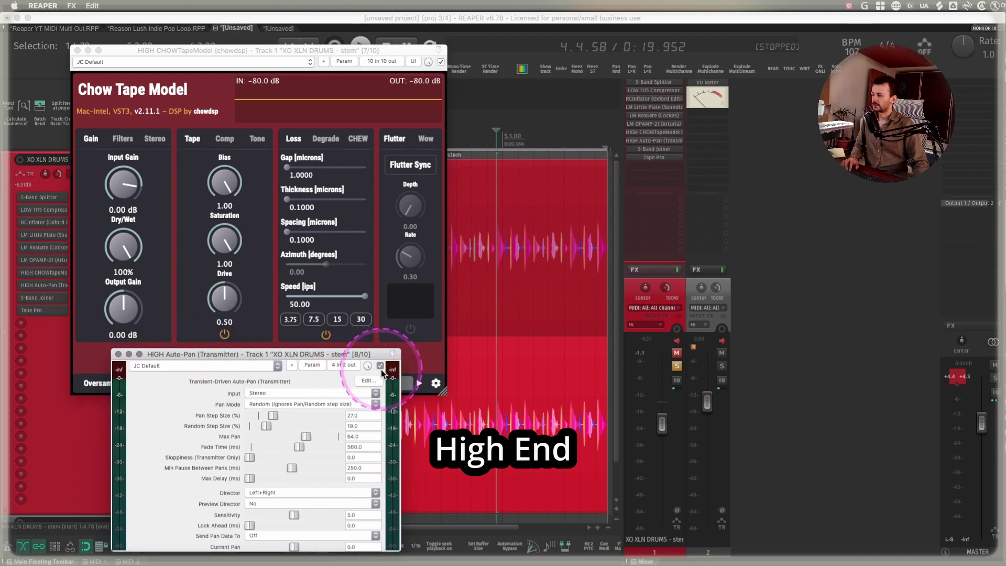
pyautogui.click(380, 367)
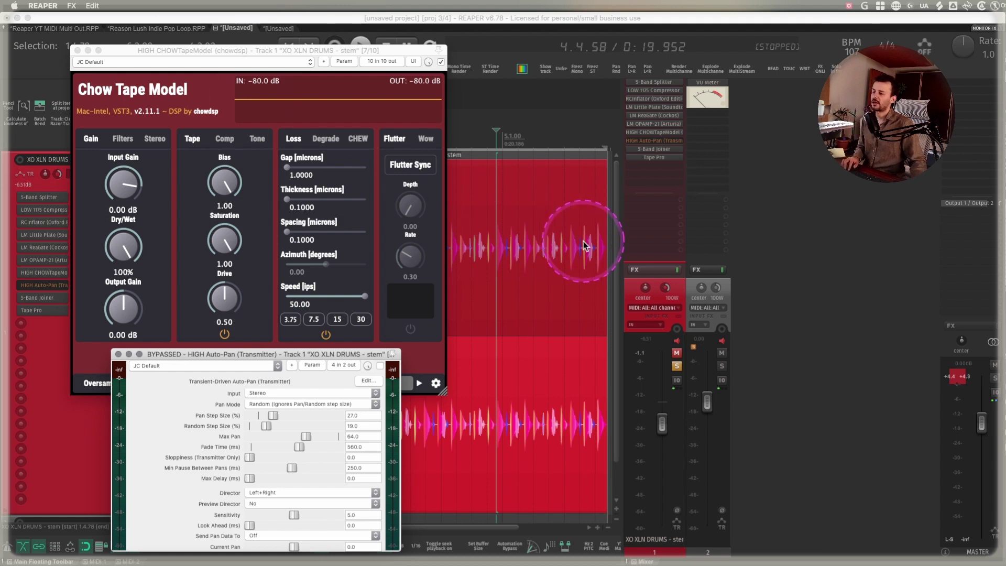
# Play the drums through the HIGH Chow Tape Model, and examine its Comp settings and Loss Speed control
pyautogui.click(211, 93)
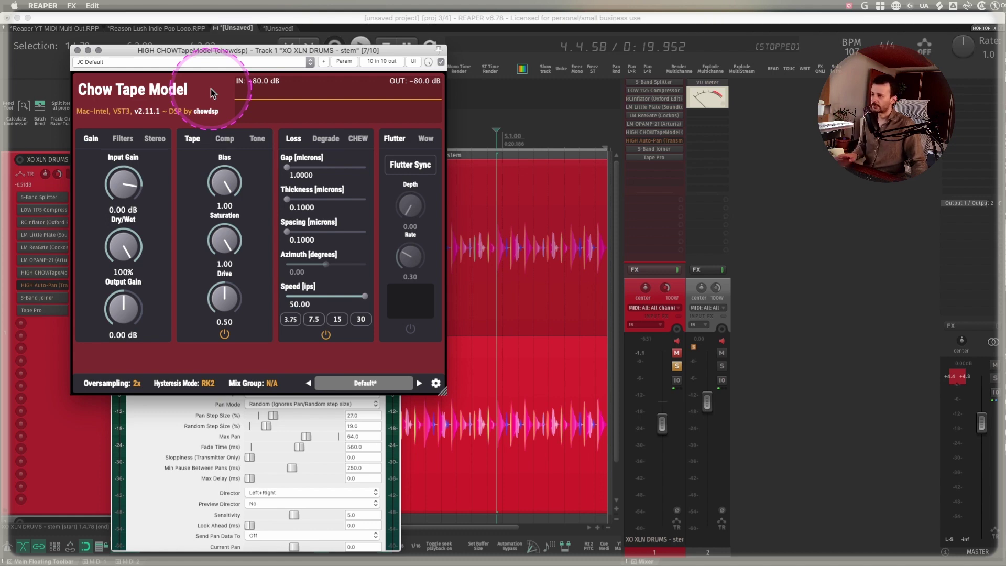
pyautogui.click(647, 289)
pyautogui.press('space')
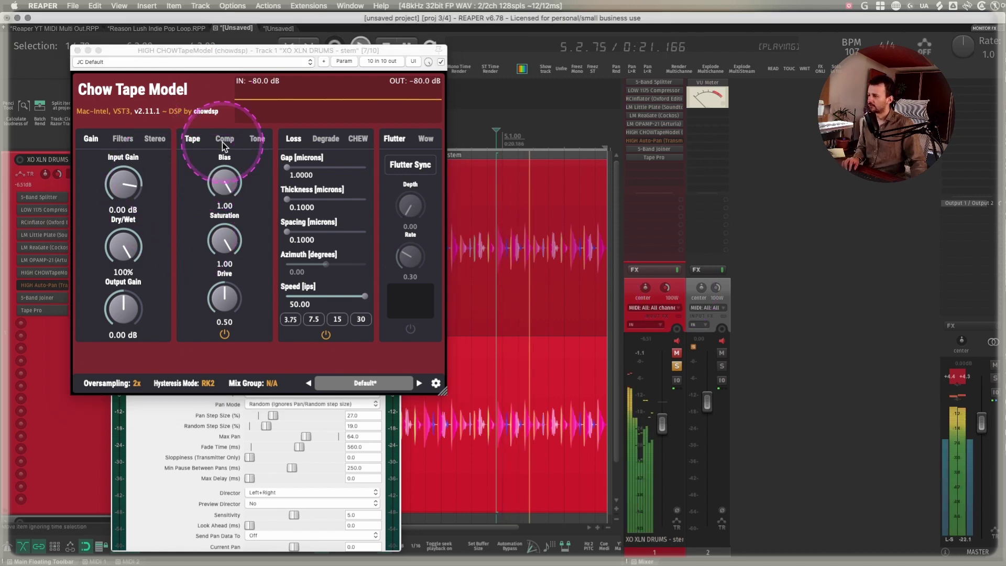
pyautogui.press('space')
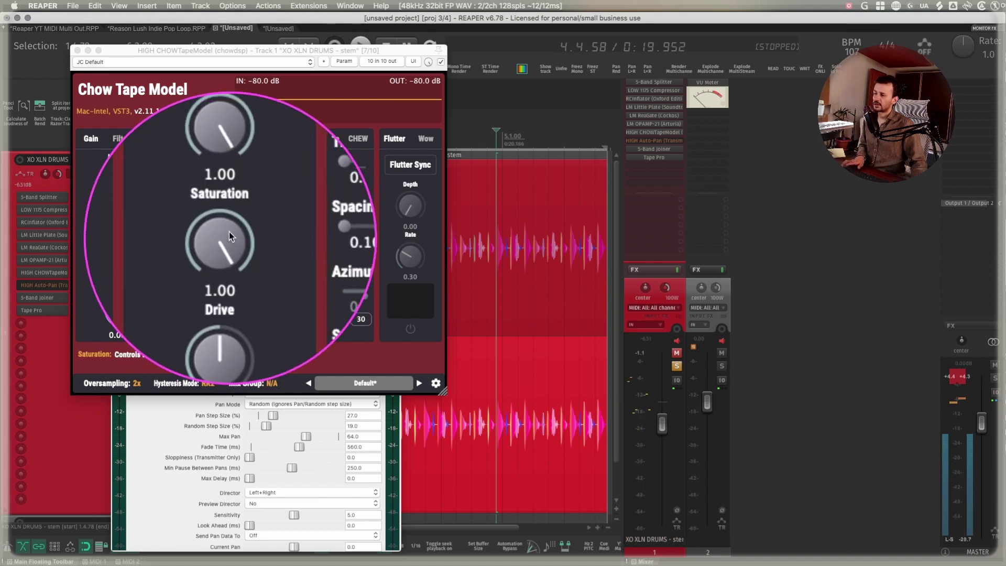
pyautogui.click(224, 138)
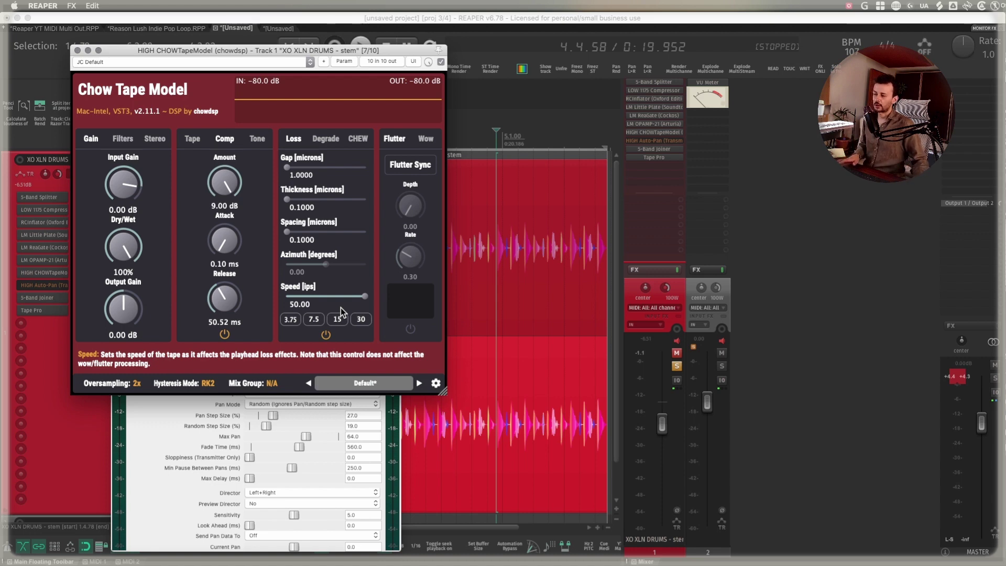
pyautogui.click(365, 297)
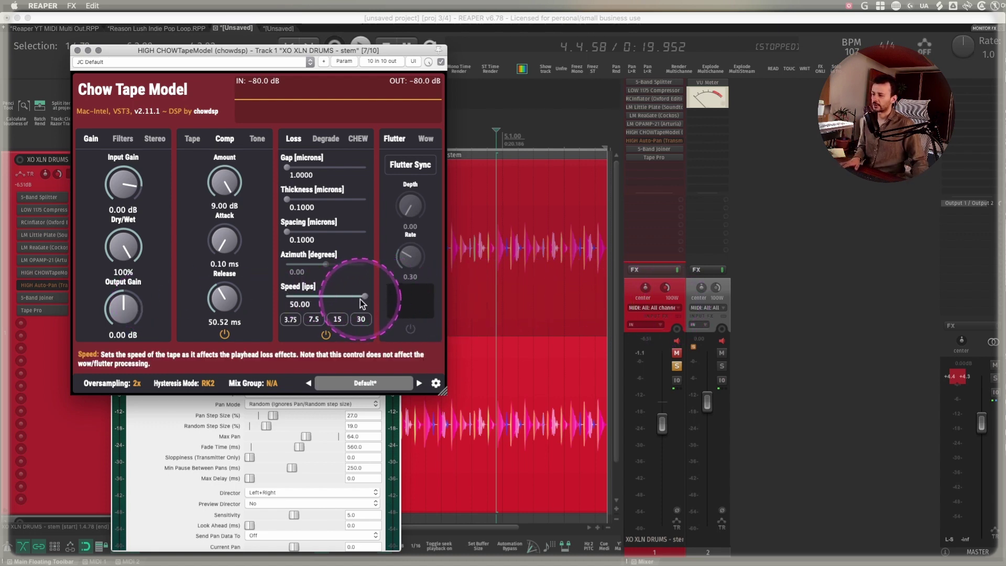
# Play the drums while sweeping the tape Loss Speed down to 1 ips, and return it to 50 ips
pyautogui.press('space')
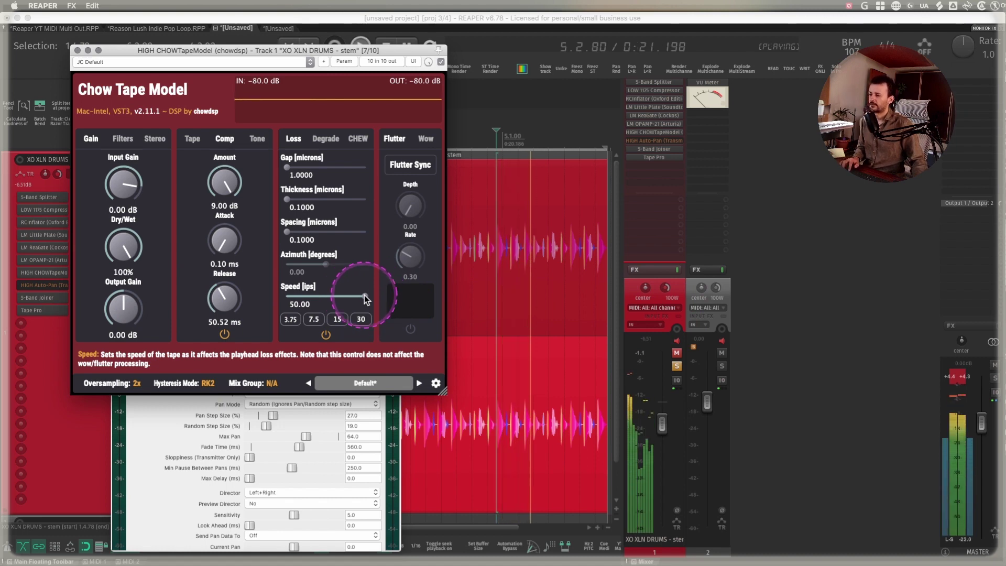
pyautogui.click(363, 296)
pyautogui.moveTo(363, 295); pyautogui.dragTo(3, 286)
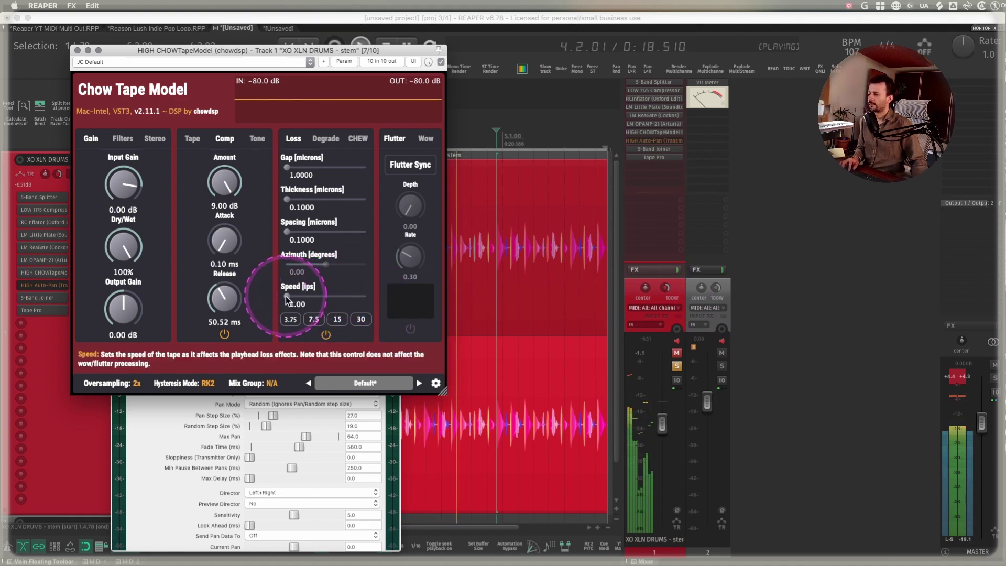
pyautogui.moveTo(286, 299); pyautogui.dragTo(427, 140)
# Check the tape model's Wow sync options, enable Wow, and set its Depth to 0.85 and Rate to 0.42
pyautogui.click(427, 140)
pyautogui.click(407, 159)
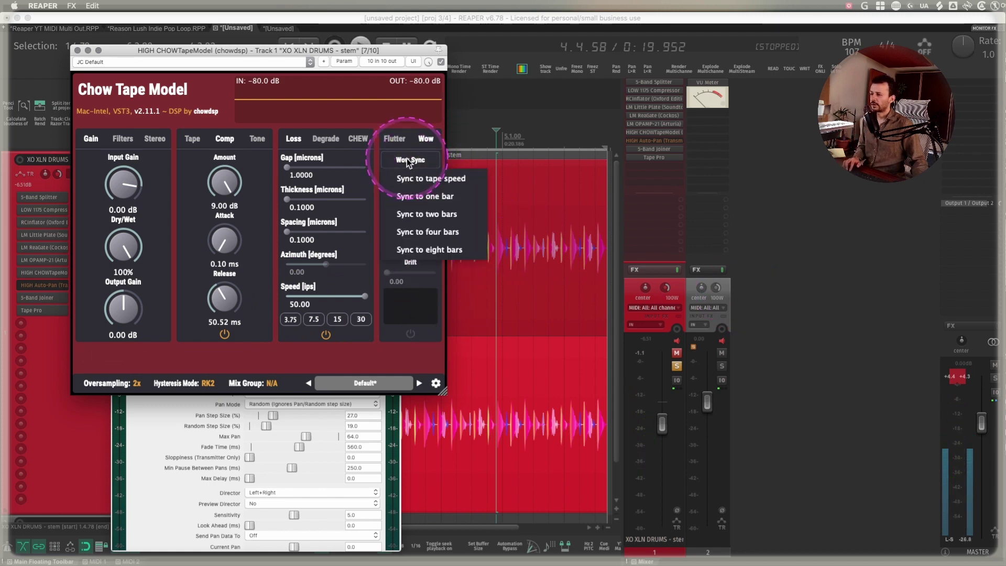
pyautogui.click(402, 179)
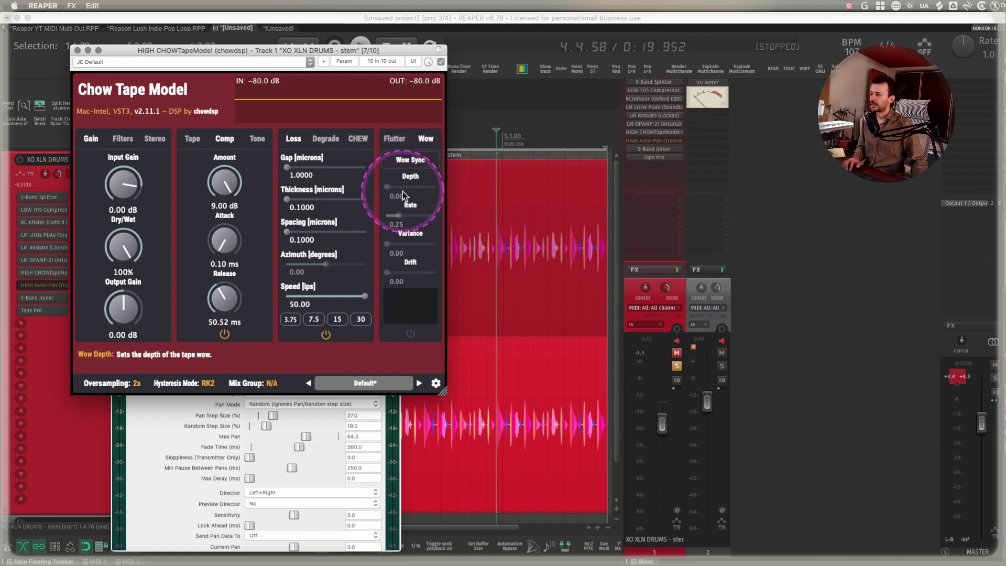
pyautogui.click(404, 165)
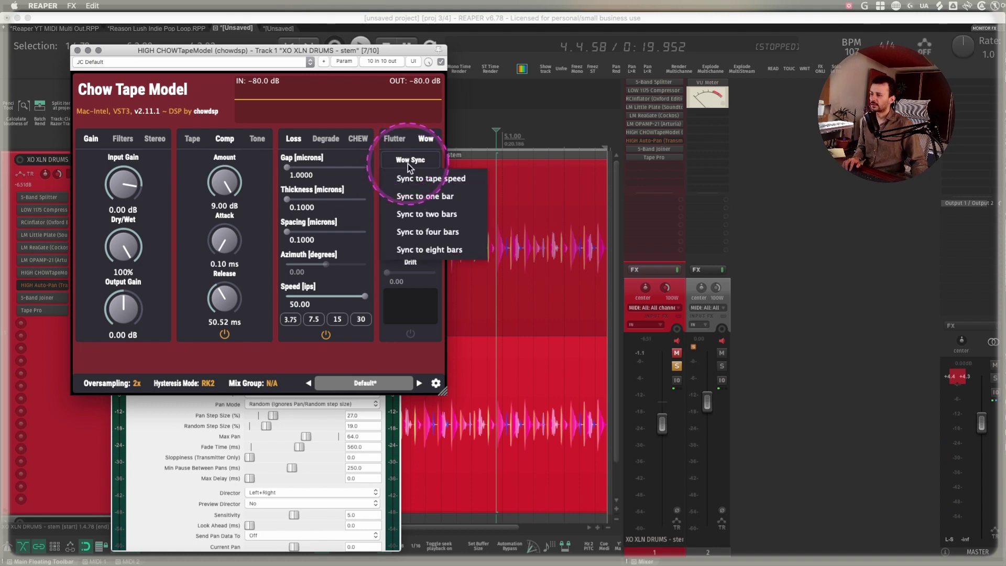
pyautogui.click(408, 179)
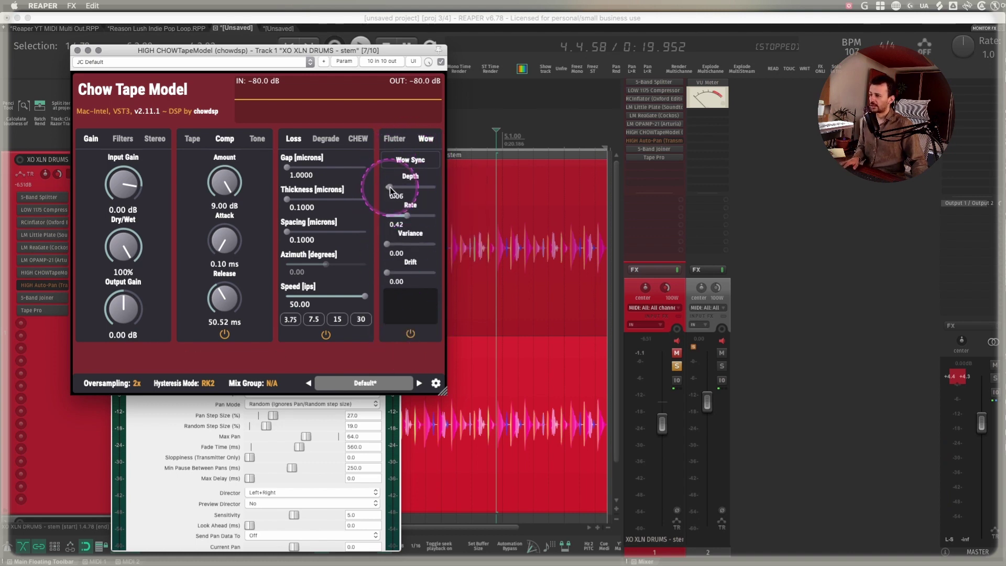
pyautogui.moveTo(391, 187); pyautogui.dragTo(426, 187)
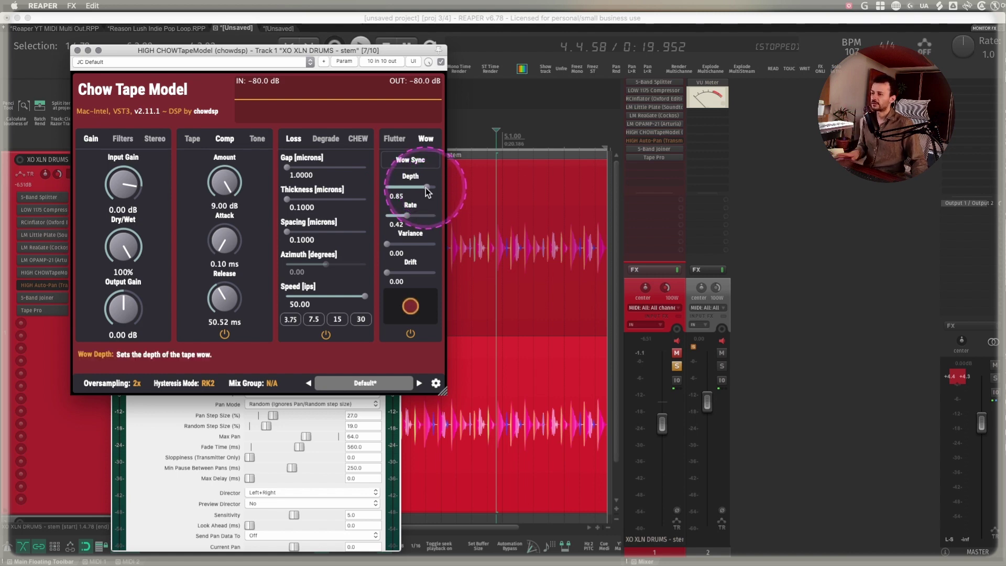
# Play the drums while trying different wow amounts, ending at a Depth of 0.11 and a Rate of 0.32
pyautogui.press('space')
pyautogui.moveTo(416, 212); pyautogui.dragTo(397, 218)
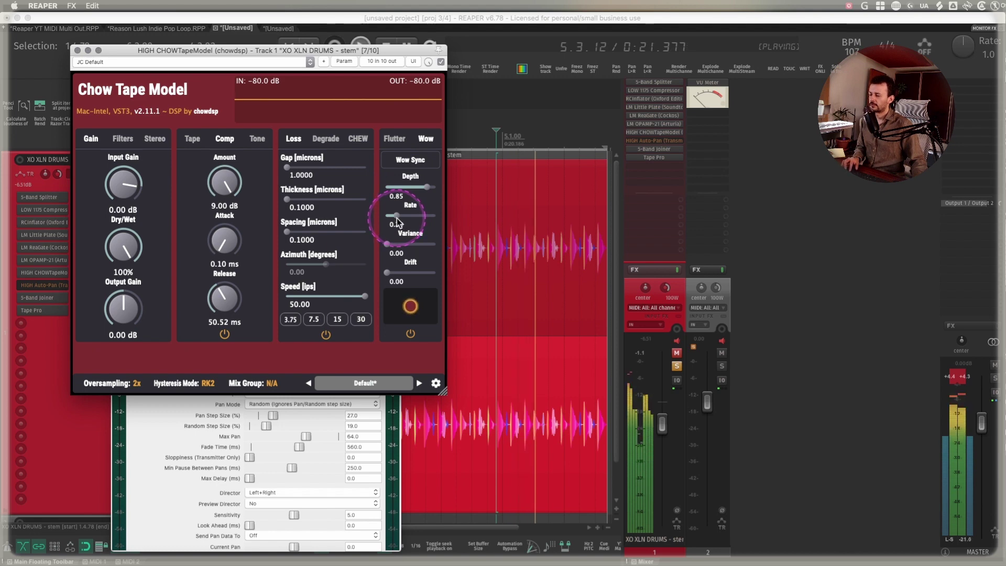
pyautogui.moveTo(426, 188); pyautogui.dragTo(435, 188)
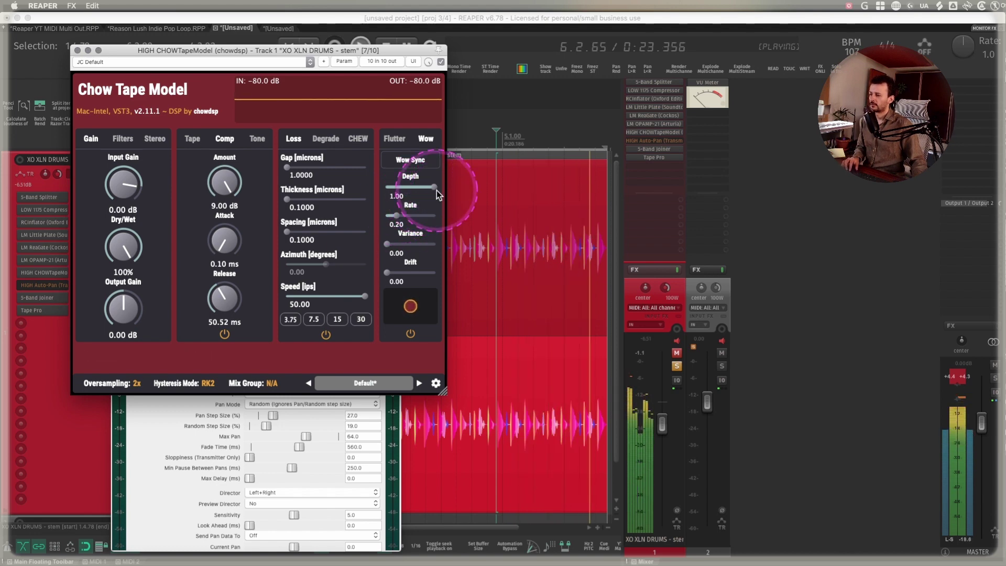
pyautogui.moveTo(396, 218)
pyautogui.mouseDown()
pyautogui.moveTo(430, 216)
pyautogui.moveTo(400, 218)
pyautogui.mouseUp()
pyautogui.moveTo(435, 188); pyautogui.dragTo(391, 187)
pyautogui.press('space')
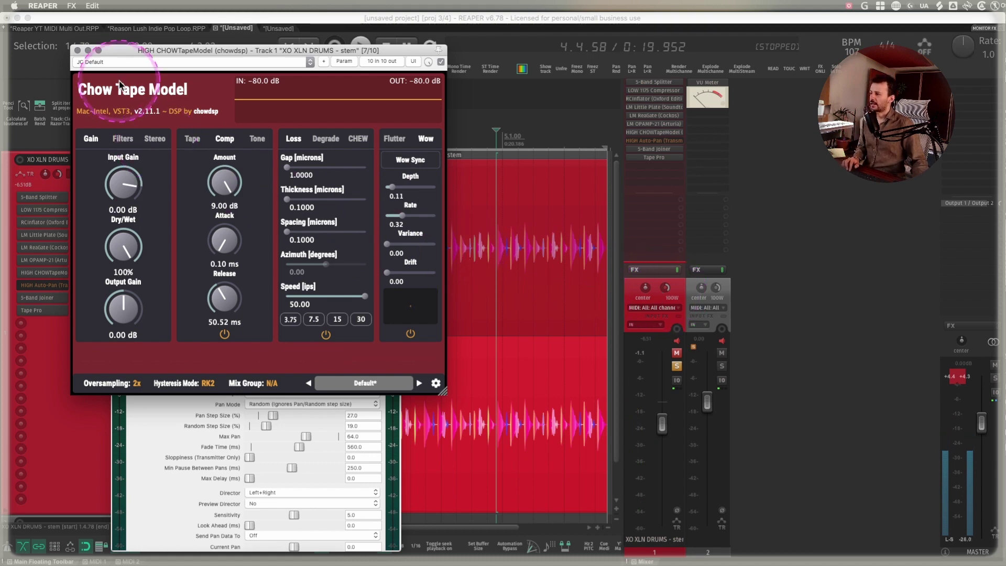
# Bring up the Auto-Pan window, and locate JS: Transient-Driven Auto-Pan (Transmitter) in the FX browser with the filter "auto pan" without adding it
pyautogui.click(169, 404)
pyautogui.moveTo(217, 355); pyautogui.dragTo(218, 305)
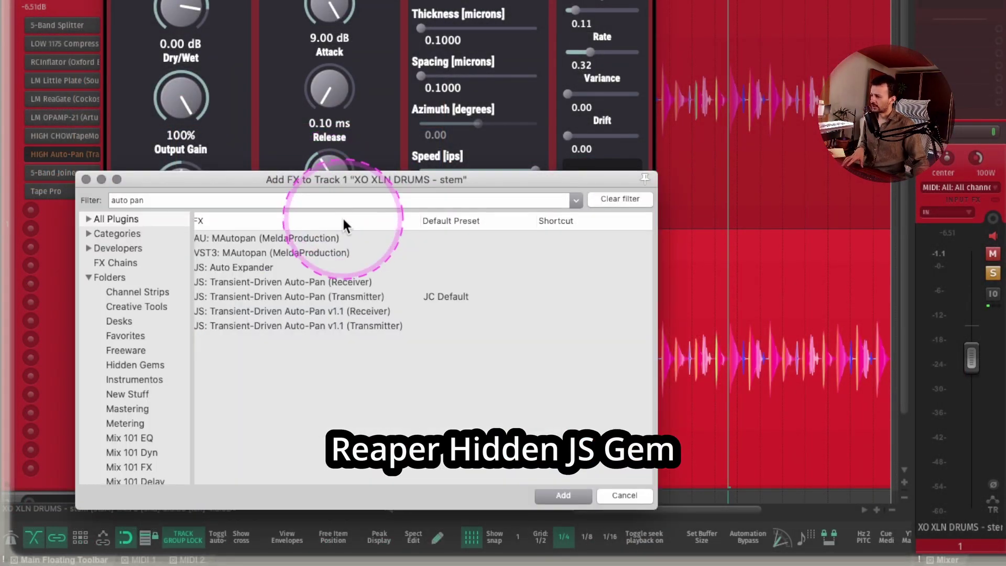
pyautogui.click(280, 297)
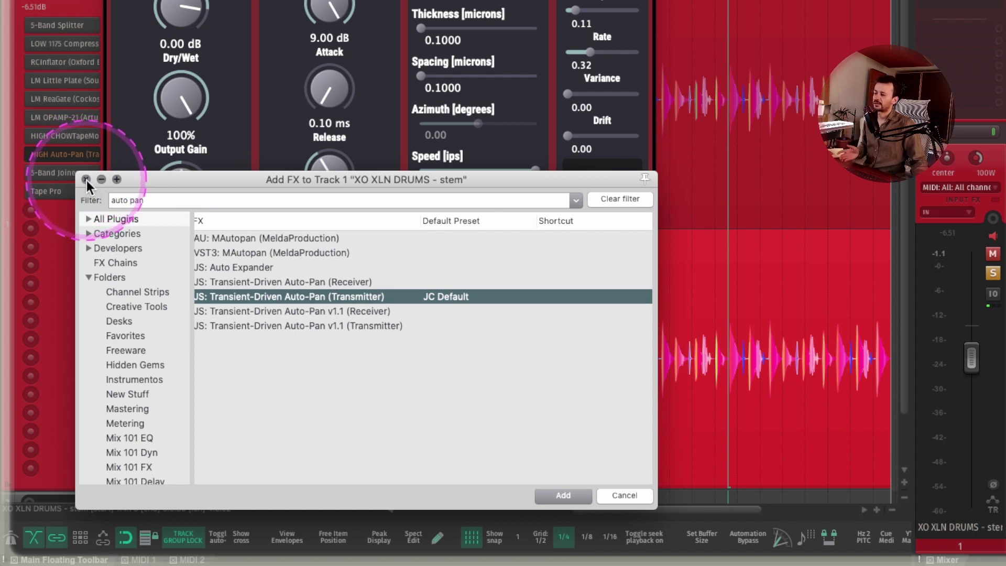
pyautogui.click(86, 180)
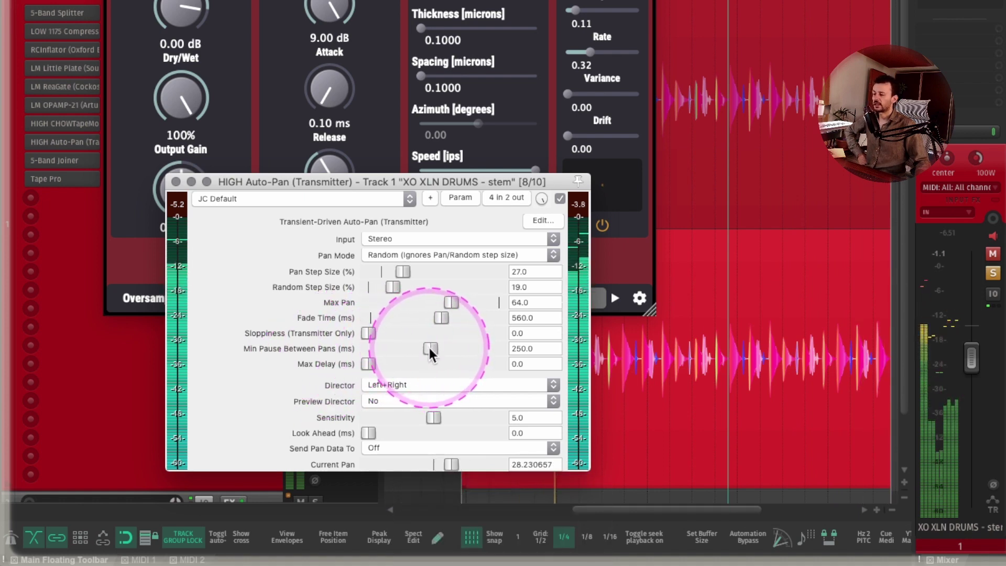
# Set the Auto-Pan's Min Pause Between Pans to 254 ms, and compare the playing drums with the effect bypassed and re-enabled
pyautogui.moveTo(429, 348)
pyautogui.mouseDown()
pyautogui.moveTo(611, 352)
pyautogui.moveTo(283, 345)
pyautogui.moveTo(431, 347)
pyautogui.mouseUp()
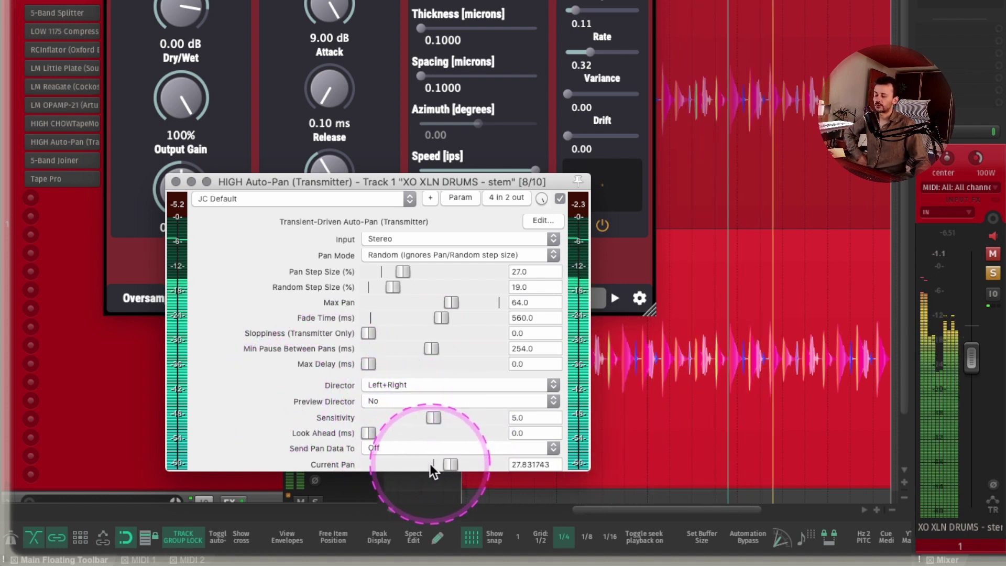
pyautogui.press('space')
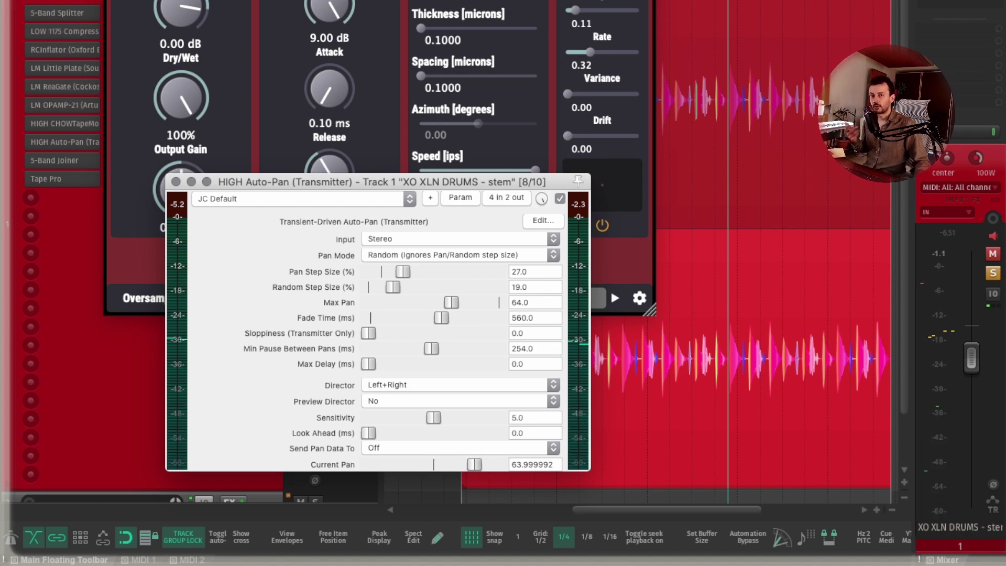
pyautogui.click(559, 198)
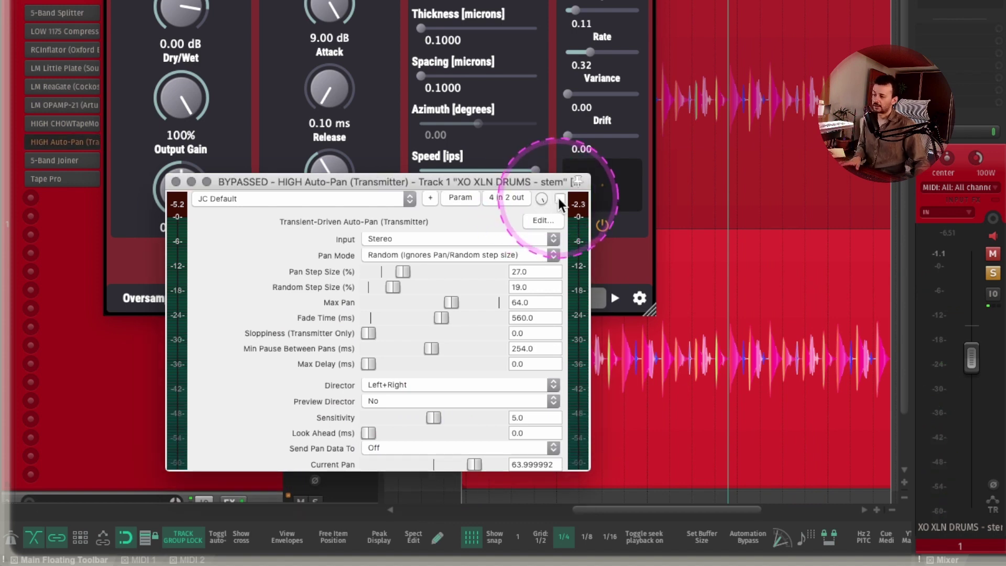
pyautogui.press('space')
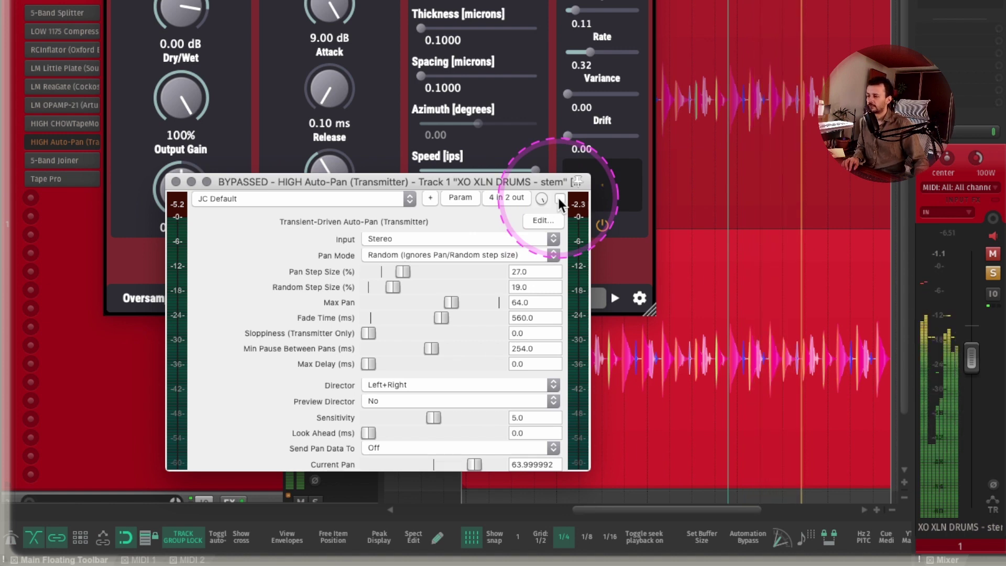
pyautogui.click(559, 198)
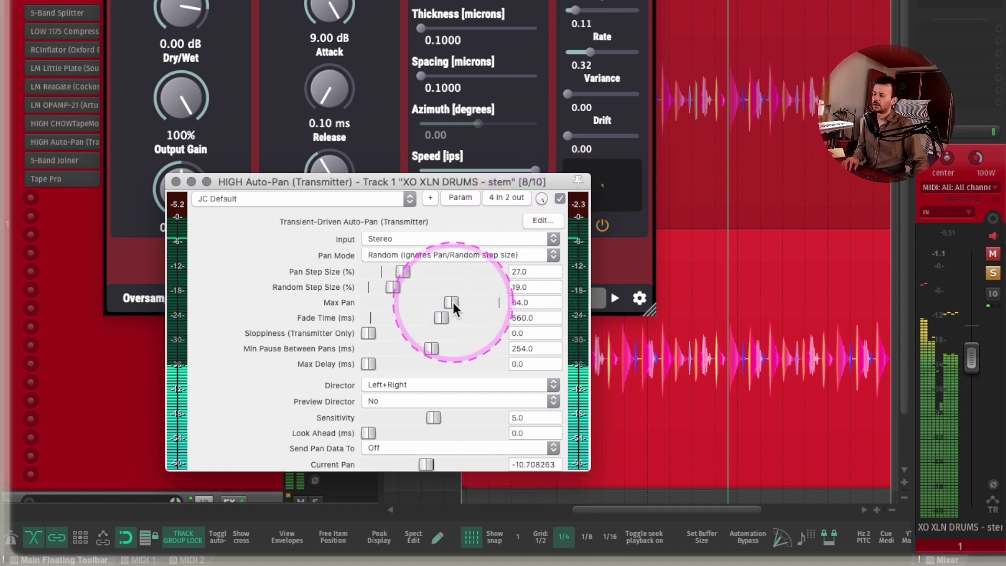
# Play the drums with the Auto-Pan's Max Pan raised to 100, and return it to 64
pyautogui.moveTo(453, 303); pyautogui.dragTo(621, 303)
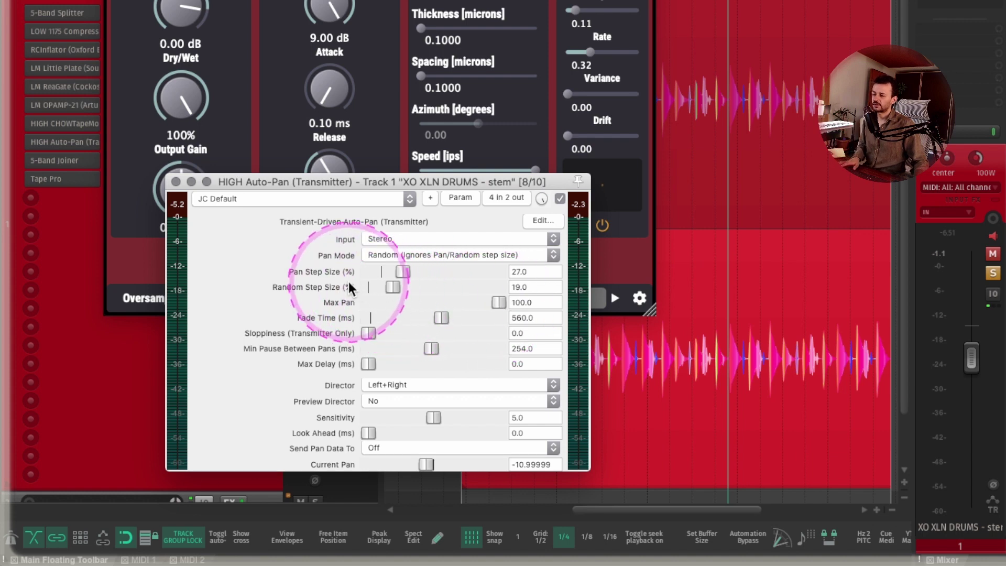
pyautogui.press('space')
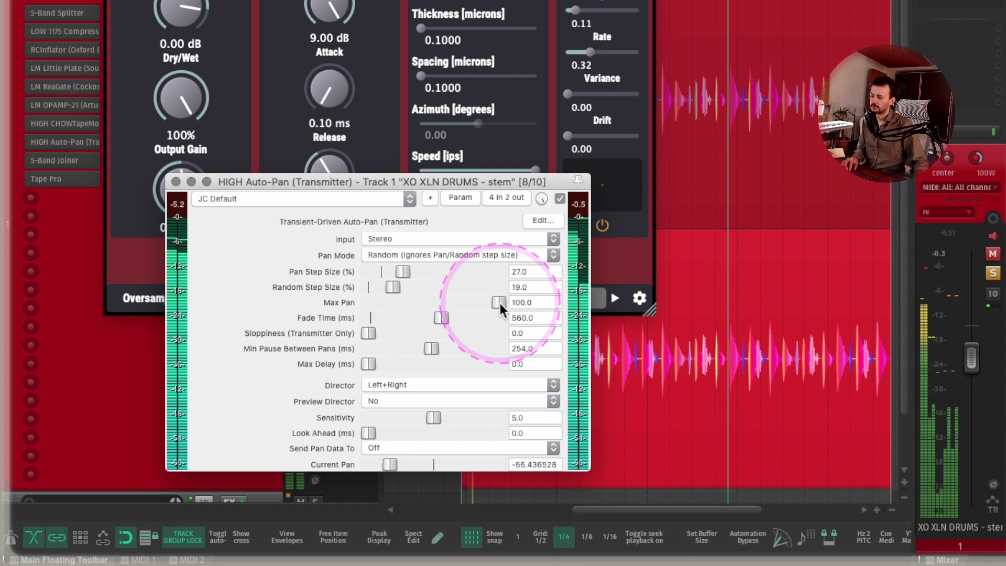
pyautogui.moveTo(500, 303); pyautogui.dragTo(477, 309)
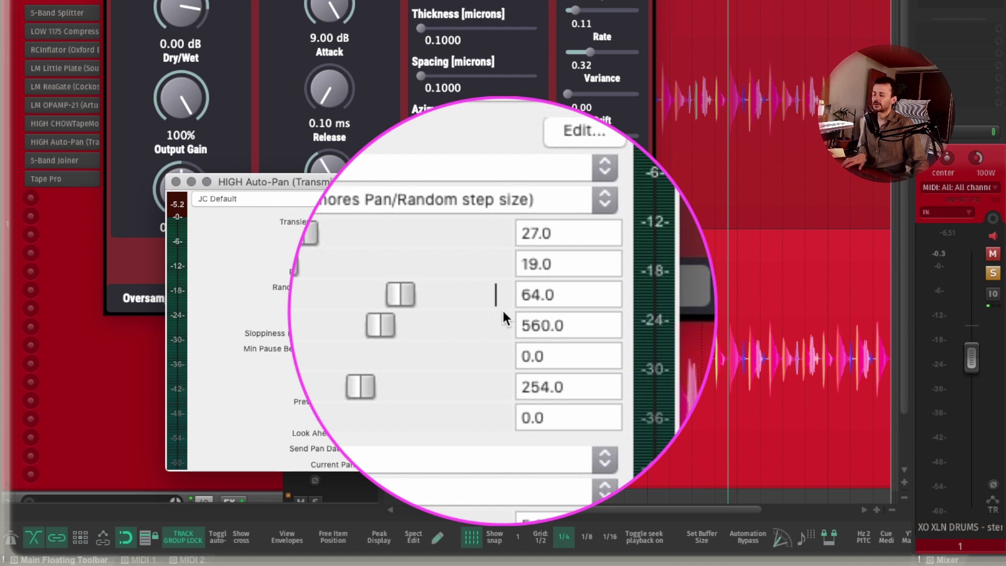
pyautogui.press('space')
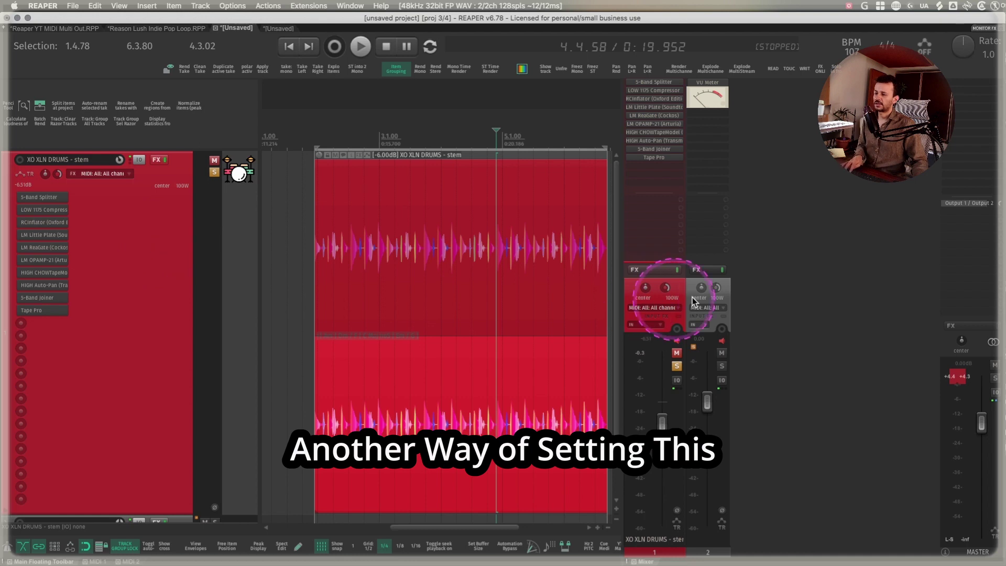
# Name the first three empty tracks below the drum stem LOW, LOW MID and MID
pyautogui.scroll(-1, 156, 246)
pyautogui.scroll(-3, 156, 245)
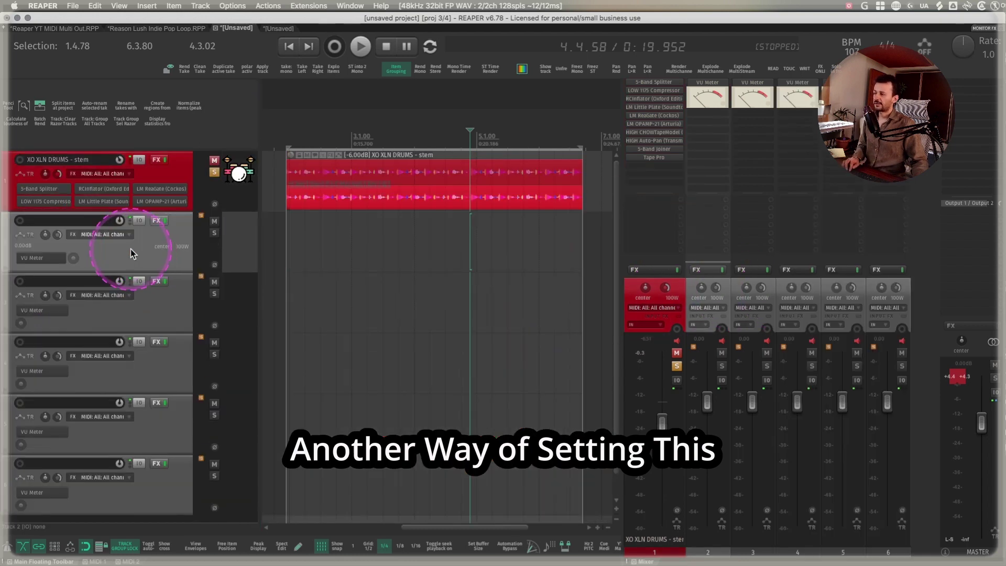
pyautogui.doubleClick(103, 219)
pyautogui.write('LOW')
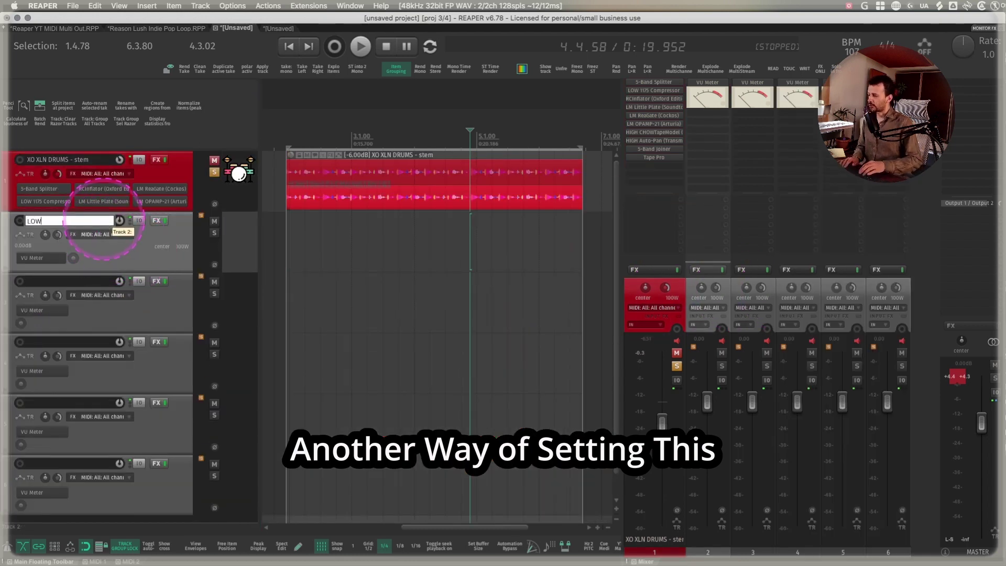
pyautogui.press('Tab')
pyautogui.write('LOW ')
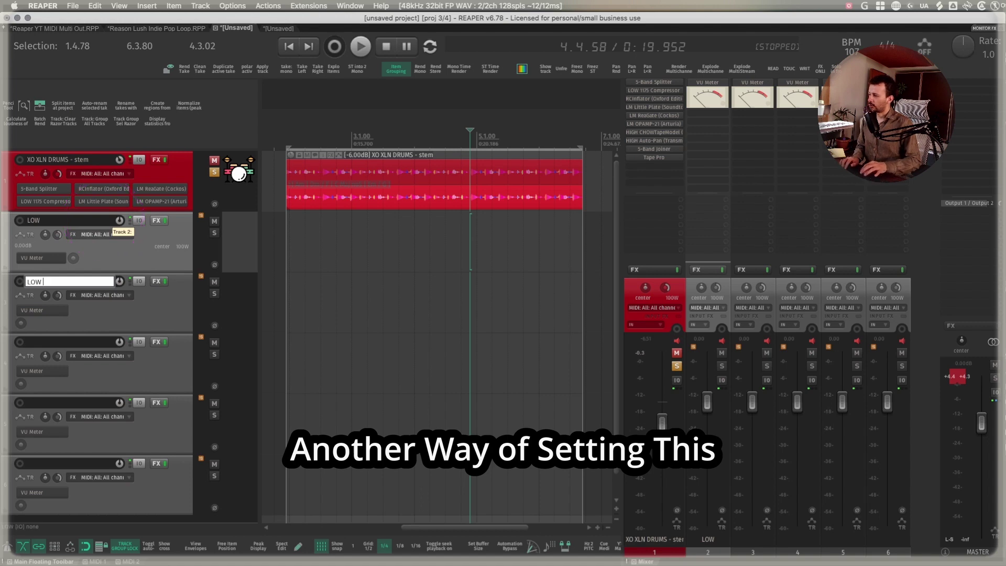
pyautogui.write('MID')
pyautogui.press('Tab')
pyautogui.write('MID')
pyautogui.press('Tab')
# Name the remaining two tracks HIGH MIDS and HIGH, and apply colours to the five band tracks
pyautogui.write('HI')
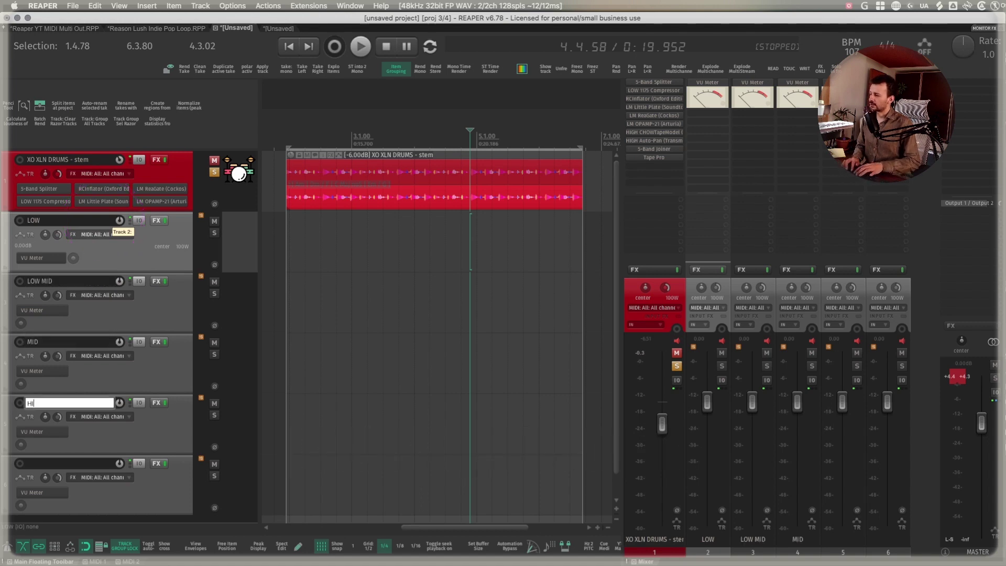
pyautogui.write('GH MIDS')
pyautogui.press('Tab')
pyautogui.write('HIG')
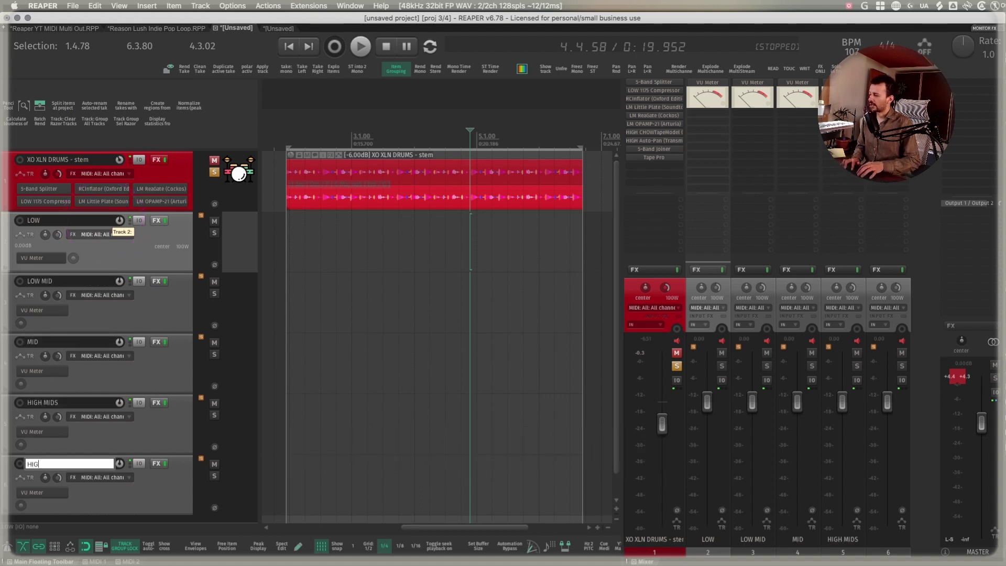
pyautogui.write('H')
pyautogui.press('Return')
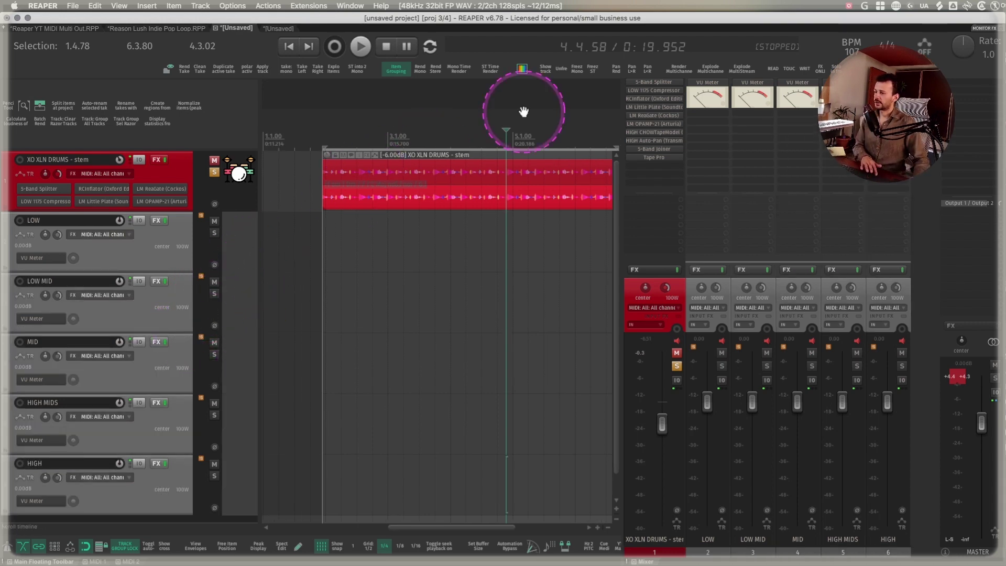
pyautogui.click(522, 70)
pyautogui.click(162, 291)
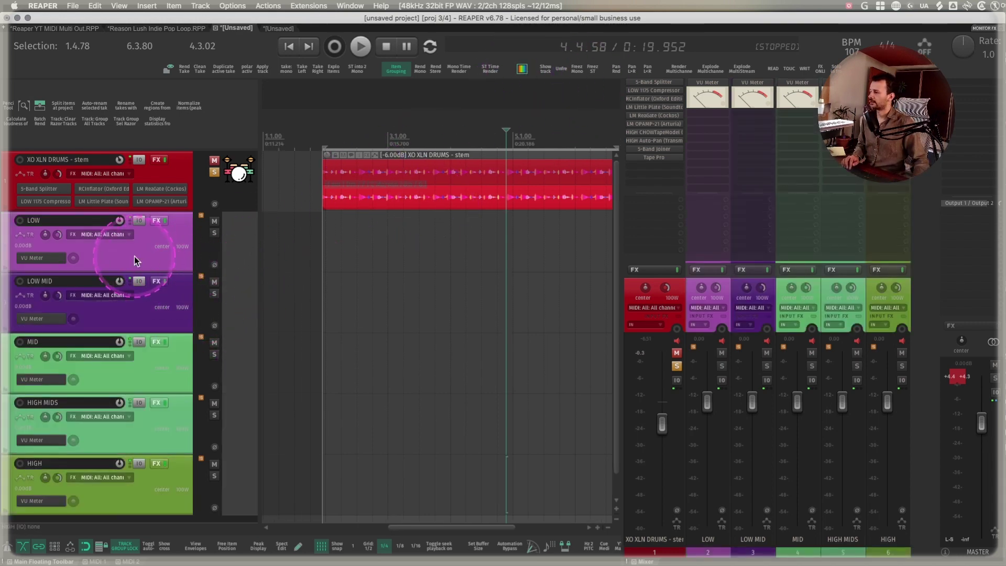
# Create a send from the drum stem track to the LOW track, keeping audio source channels 1/2
pyautogui.click(161, 170)
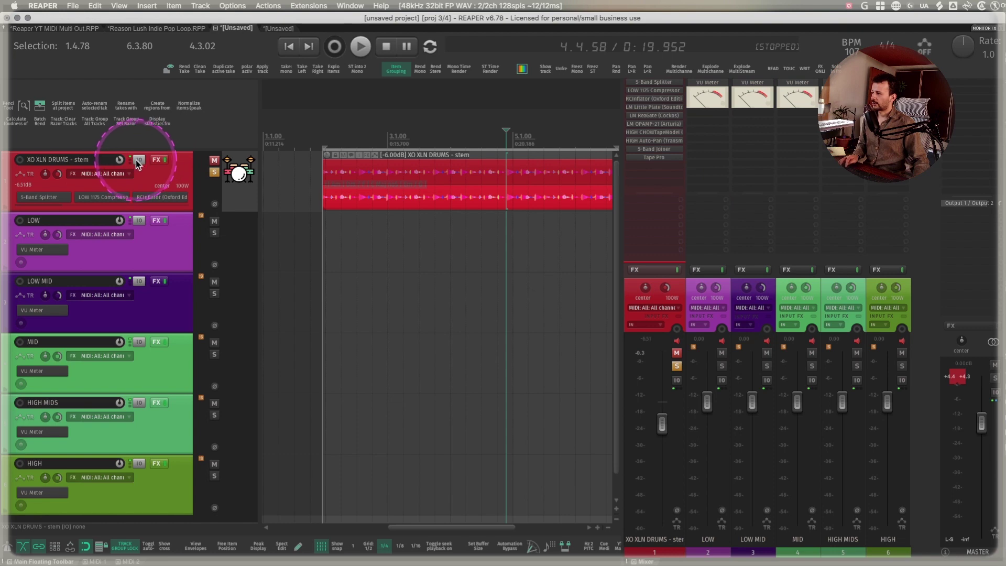
pyautogui.moveTo(131, 255); pyautogui.dragTo(135, 258)
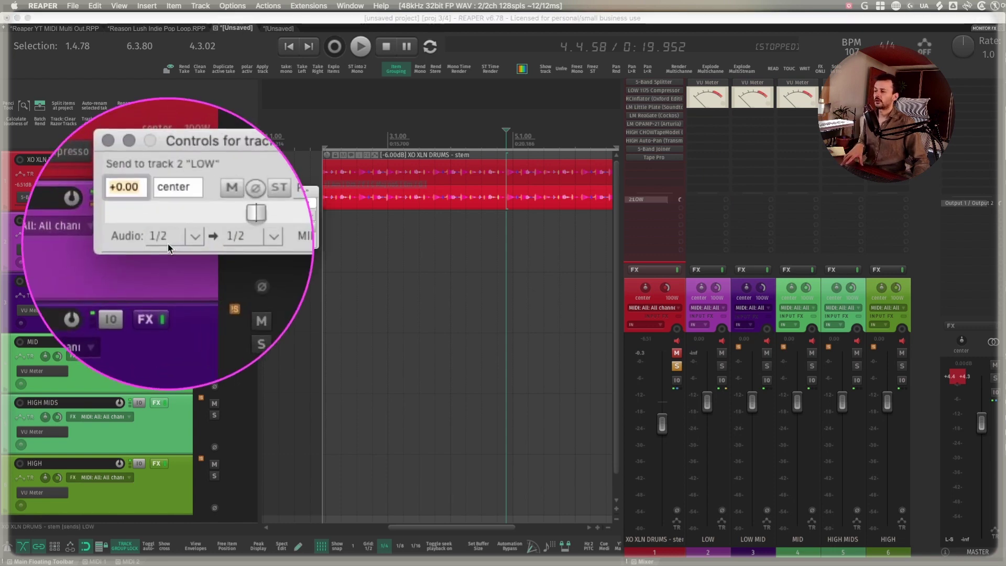
pyautogui.click(167, 300)
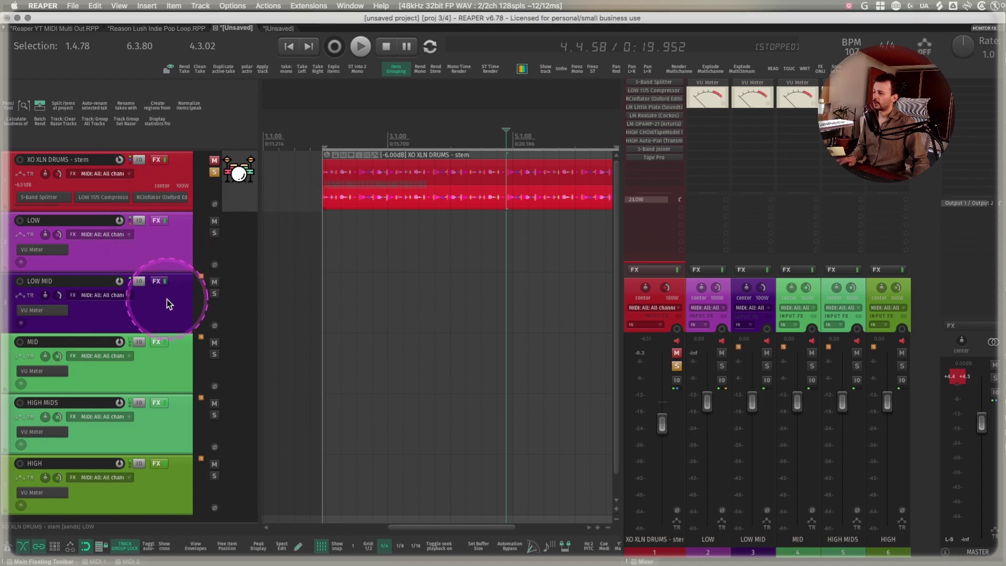
# Create a send from the drum stem track to the LOW MID track with stereo source channels 3/4
pyautogui.click(149, 172)
pyautogui.moveTo(142, 281); pyautogui.dragTo(158, 300)
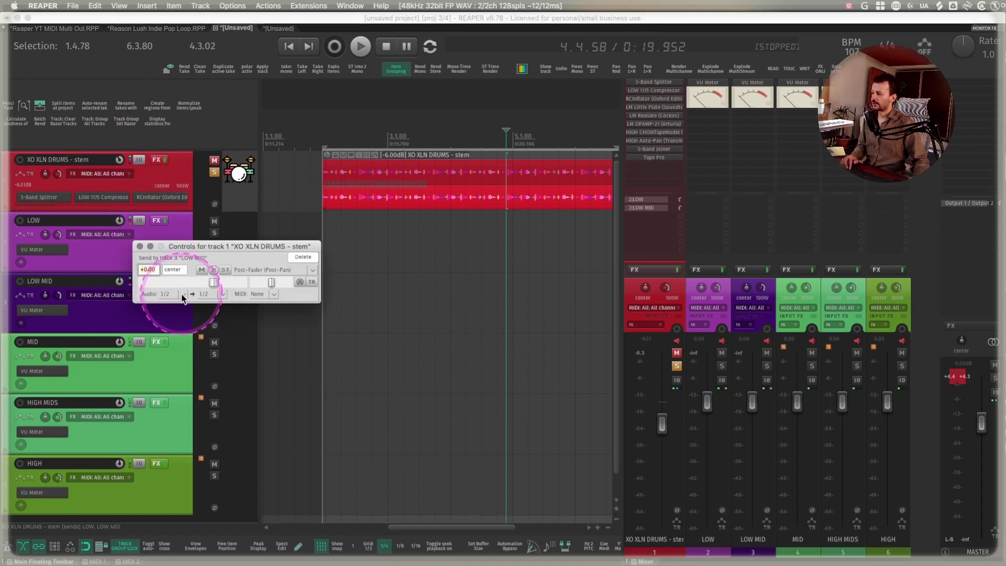
pyautogui.click(181, 294)
pyautogui.moveTo(202, 328)
pyautogui.click(338, 338)
# Create a send from the drum stem track to the MID track with stereo source channels 5/6
pyautogui.click(133, 174)
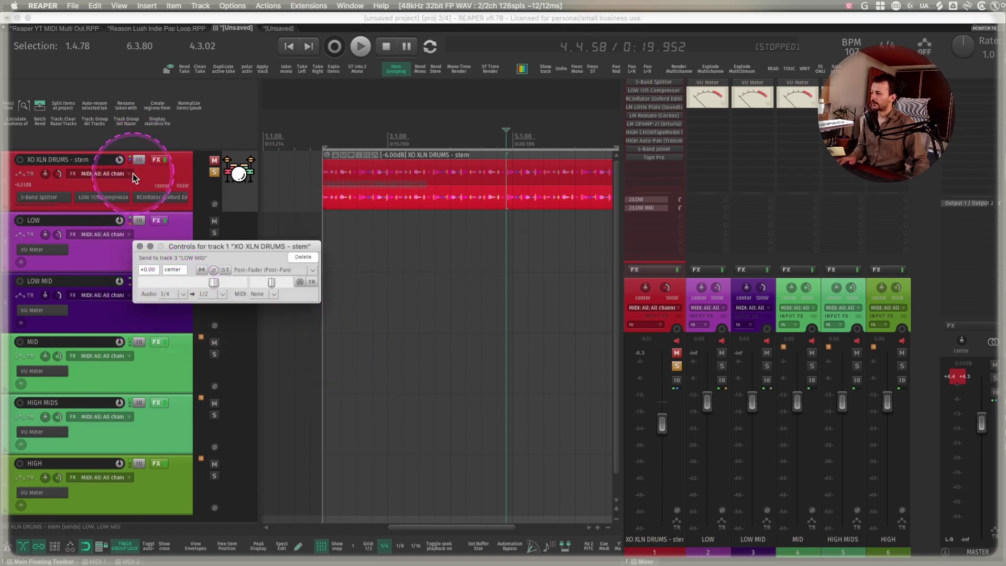
pyautogui.moveTo(133, 174); pyautogui.dragTo(121, 351)
pyautogui.click(172, 343)
pyautogui.moveTo(251, 374)
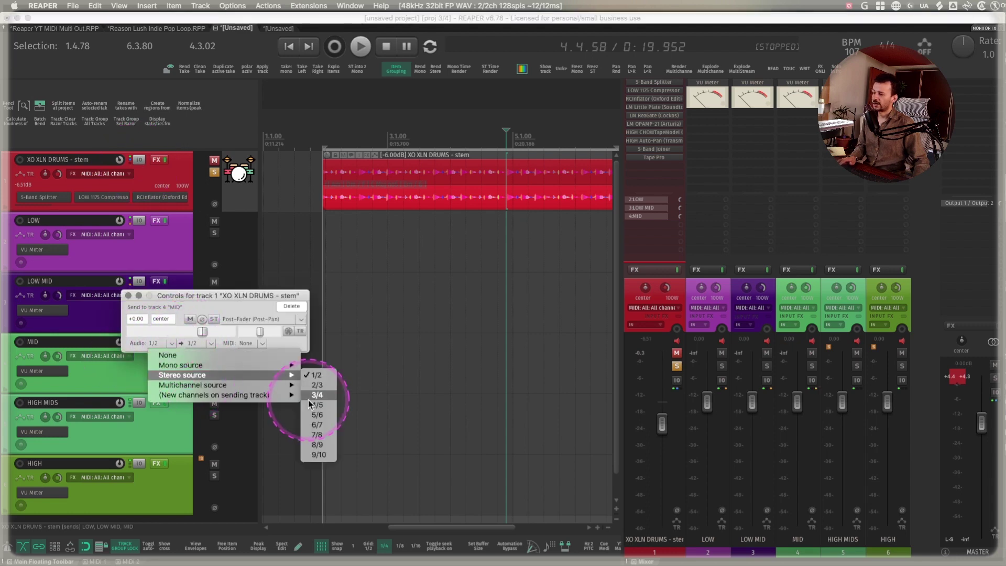
pyautogui.click(310, 399)
# Create a send from the drum stem track to the HIGH MIDS track with stereo source channels 7/8
pyautogui.moveTo(136, 191); pyautogui.dragTo(129, 416)
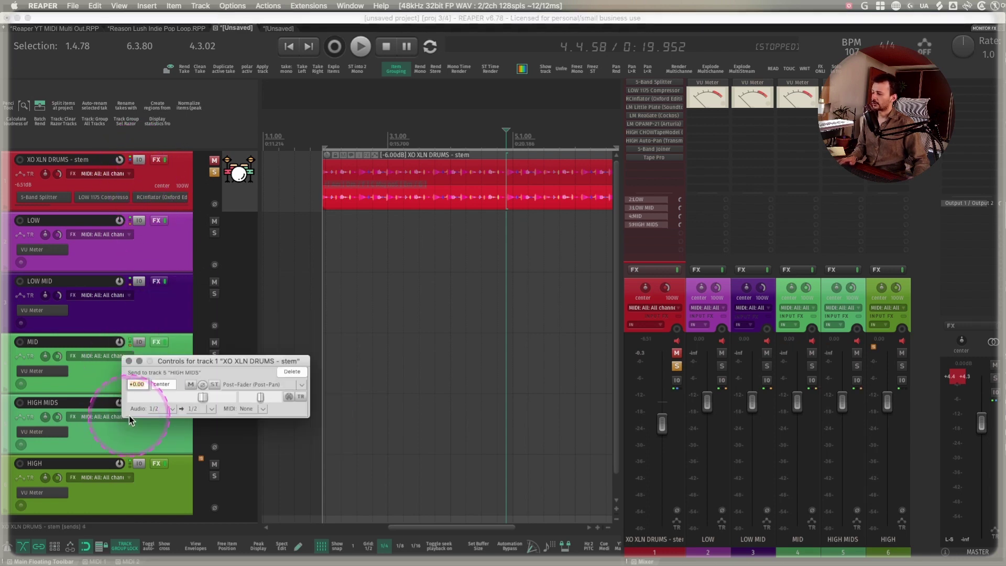
pyautogui.click(167, 409)
pyautogui.moveTo(199, 440)
pyautogui.click(323, 499)
# Create a send from the drum stem track to the HIGH track and set its audio source channels
pyautogui.moveTo(137, 161); pyautogui.dragTo(206, 416)
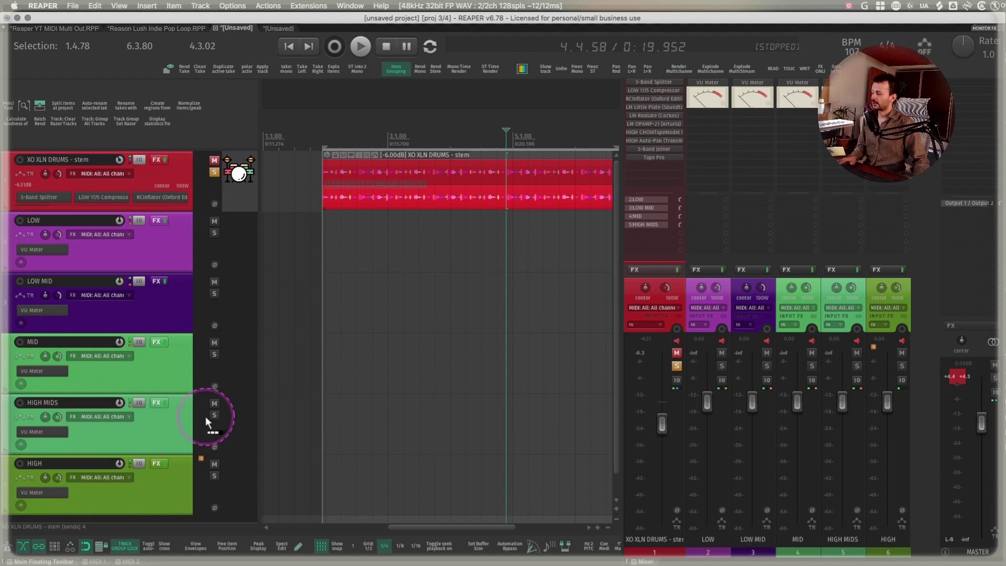
pyautogui.moveTo(135, 483); pyautogui.dragTo(136, 481)
pyautogui.click(186, 476)
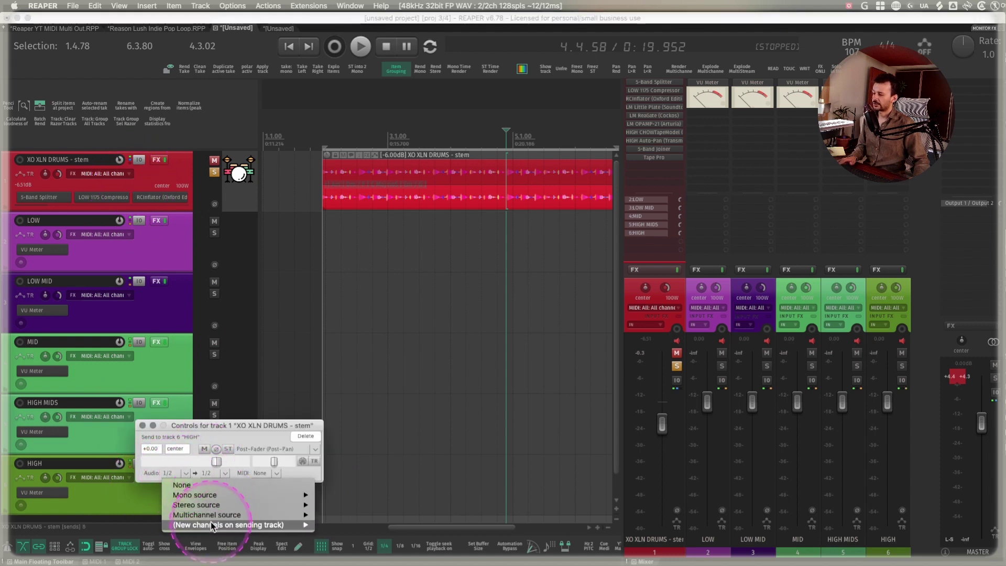
pyautogui.click(213, 524)
# Bypass the drum stem's effects chain and remove the existing effects from the five band tracks, LOW through HIGH
pyautogui.click(677, 269)
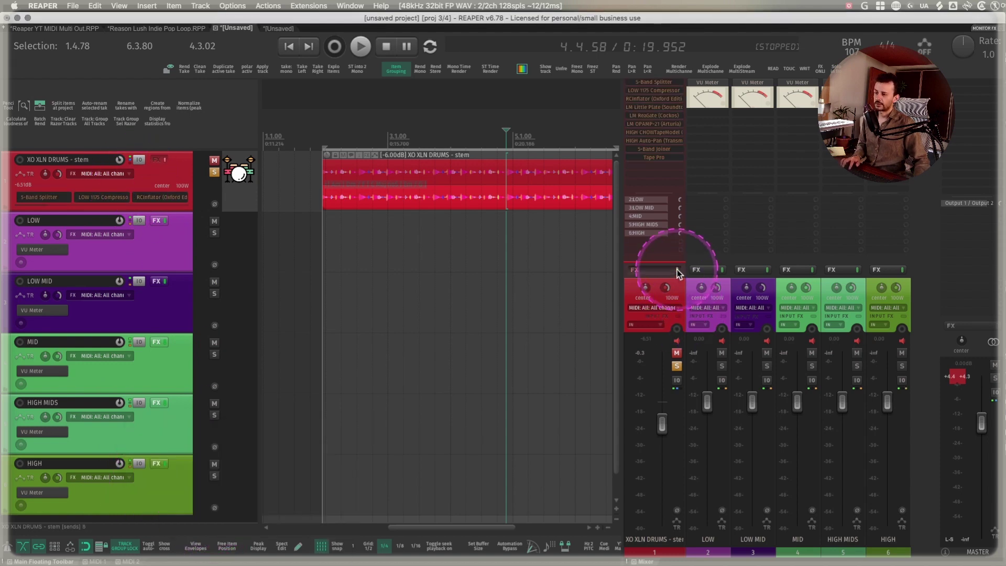
pyautogui.click(719, 304)
pyautogui.keyDown('shift'); pyautogui.click(872, 292); pyautogui.keyUp('shift')
pyautogui.hotkey('shift', 'Delete')
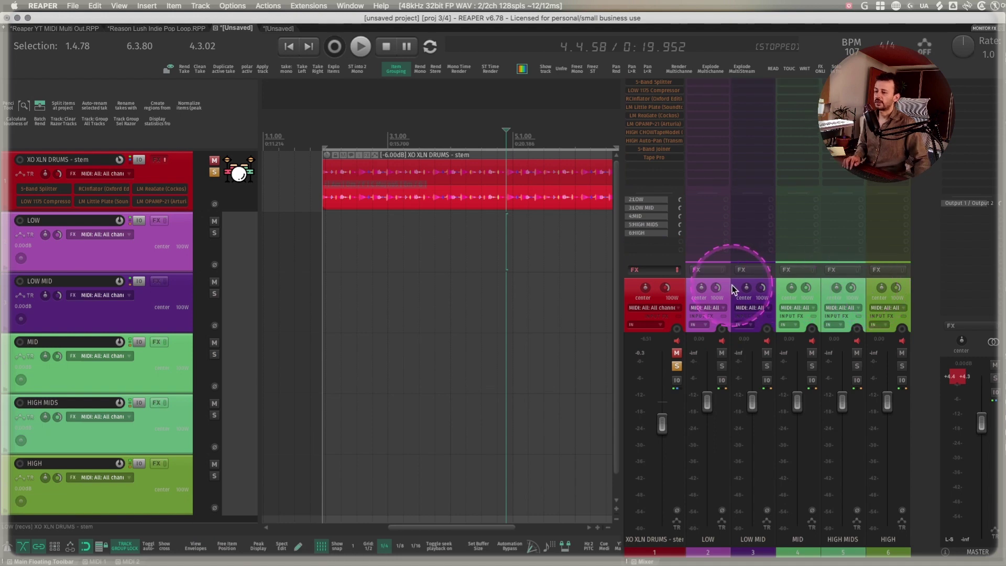
# Copy the drum stem's LOW effects to the LOW track, its LM effects to LOW MID, and its HIGH effects to HIGH MIDS
pyautogui.click(652, 93)
pyautogui.moveTo(651, 93); pyautogui.dragTo(749, 93)
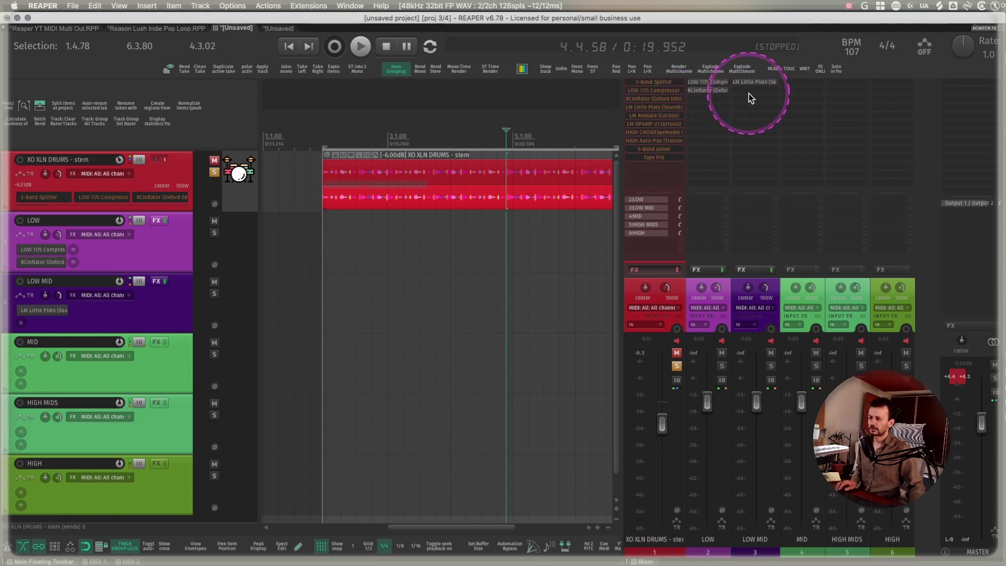
pyautogui.moveTo(655, 132); pyautogui.dragTo(866, 95)
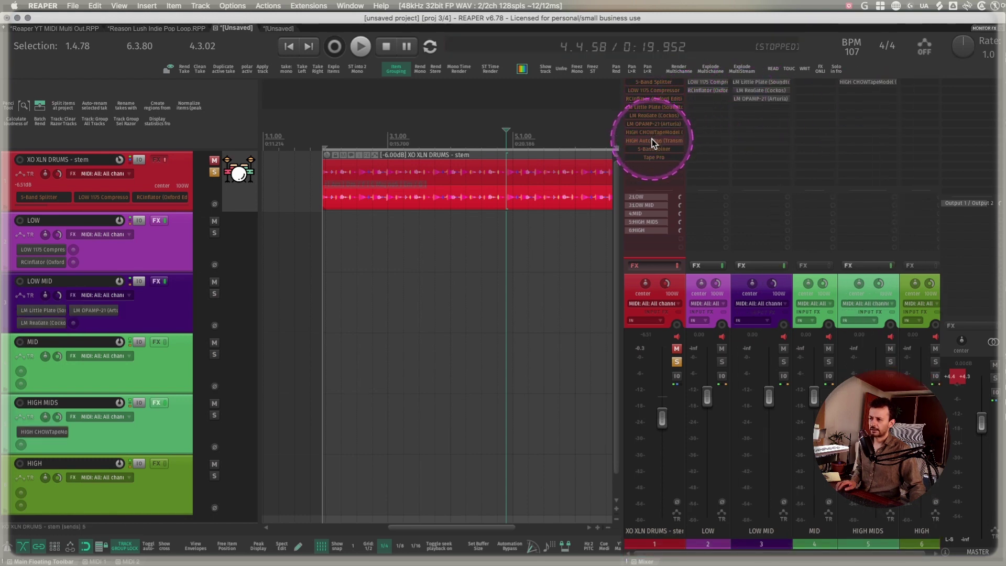
pyautogui.moveTo(652, 140); pyautogui.dragTo(866, 92)
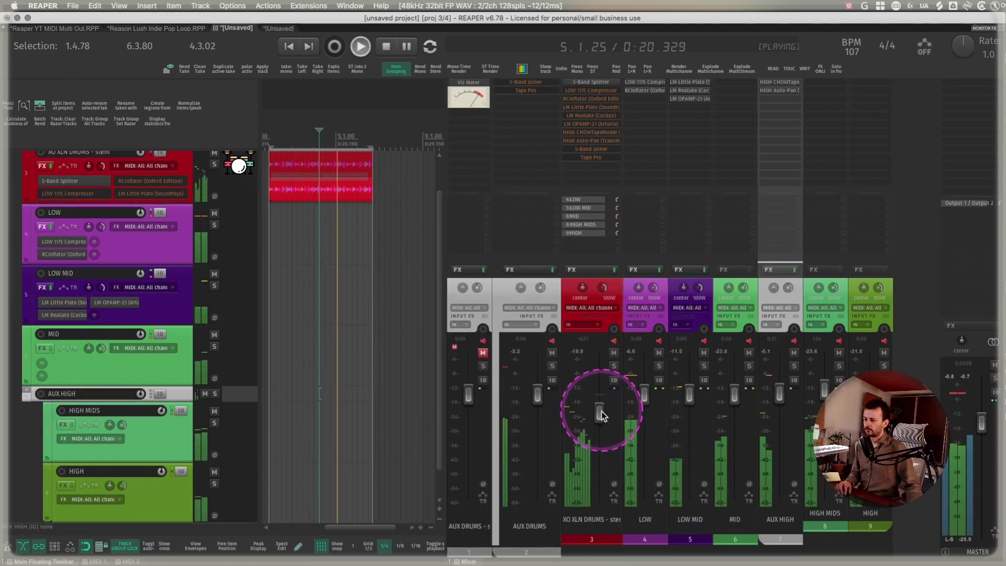
# Stop playback and inspect the pin connections of the LM Little Plate reverb on the LOW MID track
pyautogui.press('space')
pyautogui.scroll(2, 202, 179)
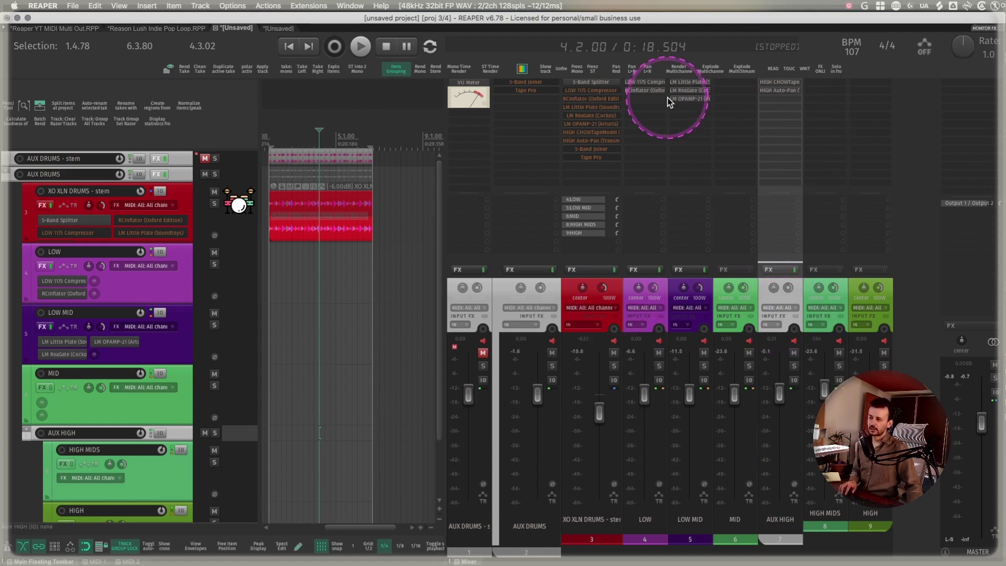
pyautogui.doubleClick(692, 82)
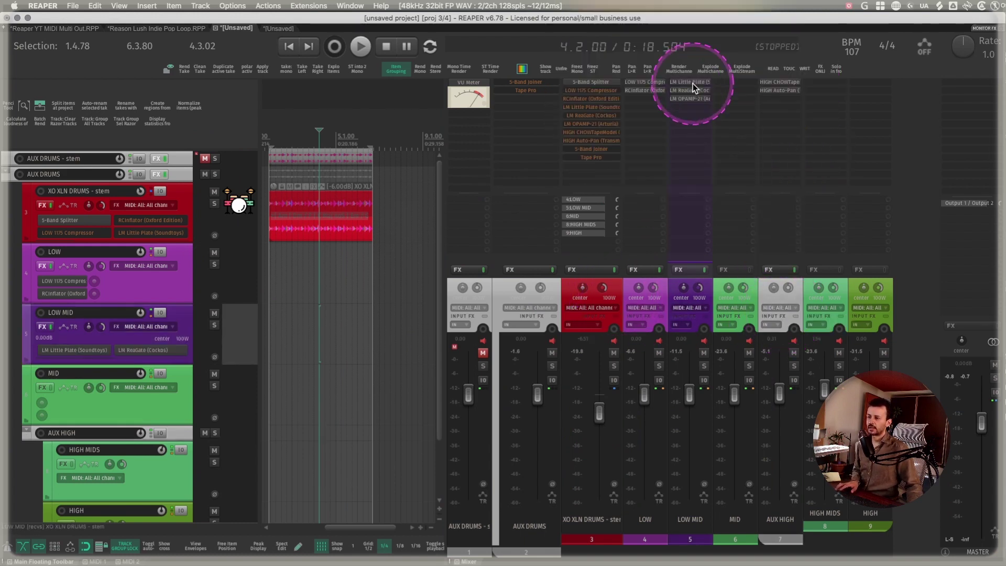
pyautogui.moveTo(827, 202); pyautogui.dragTo(698, 176)
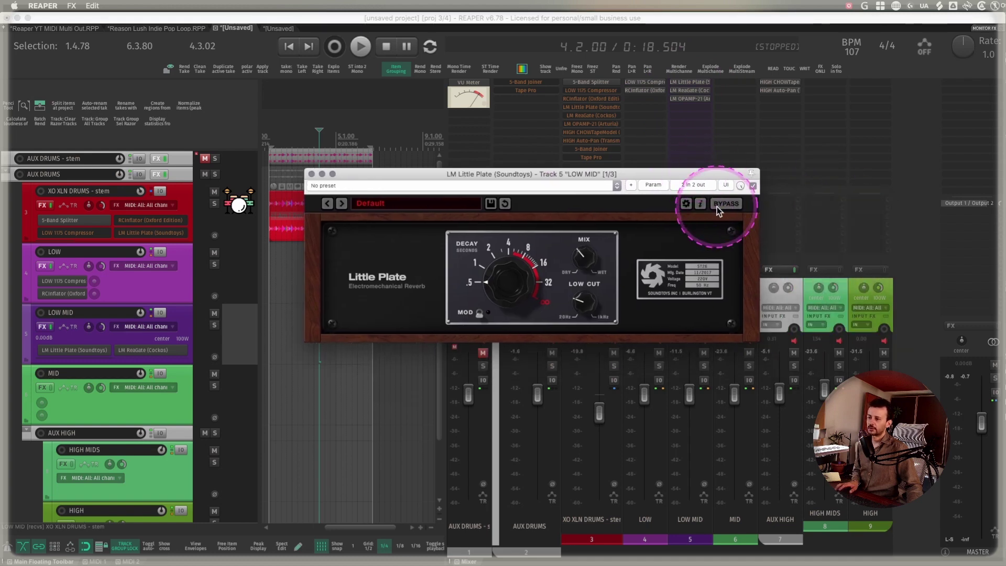
pyautogui.click(692, 184)
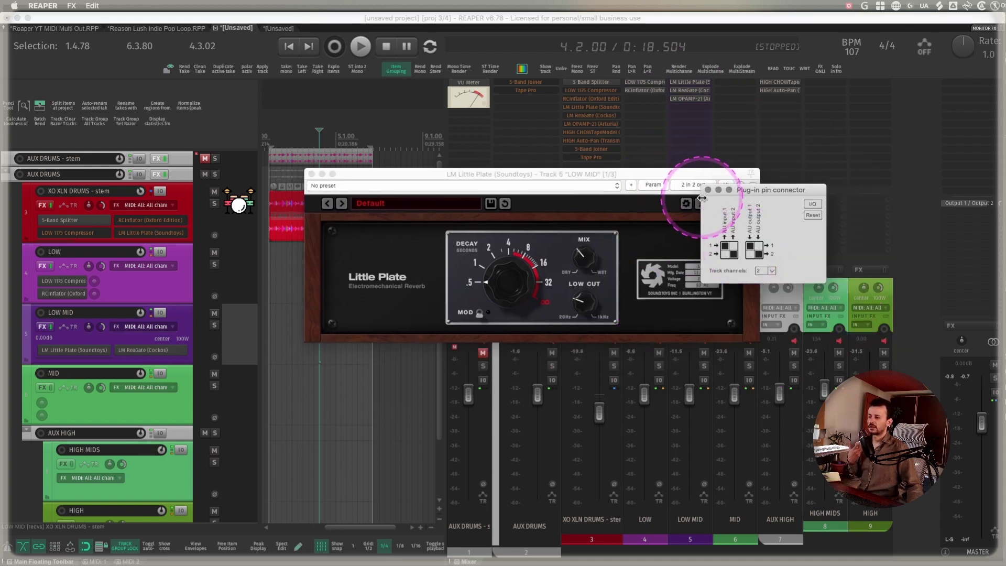
pyautogui.click(709, 190)
pyautogui.click(312, 174)
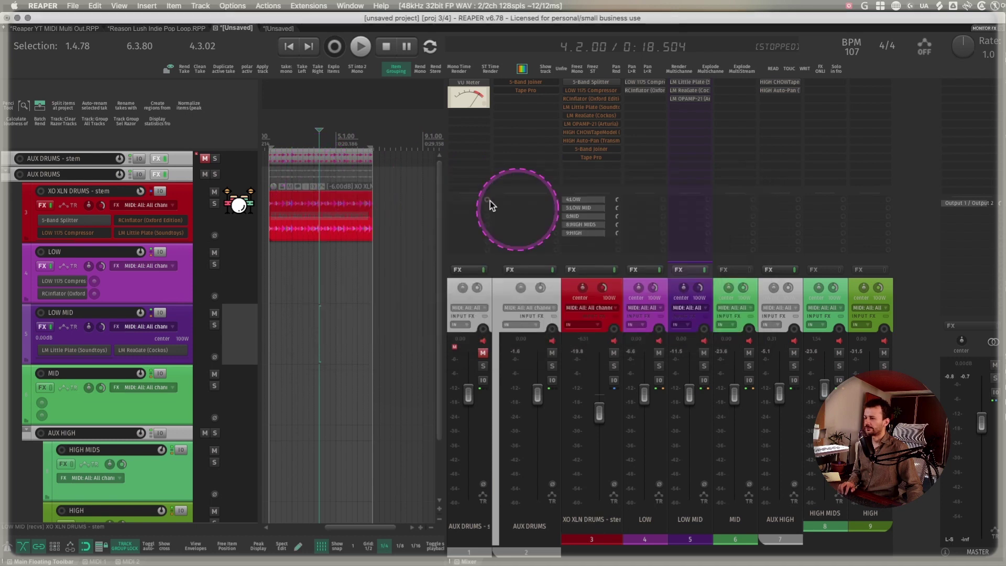
# Play the two soloed AUX DRUMS stems against each other and examine their waveforms up close
pyautogui.press('space')
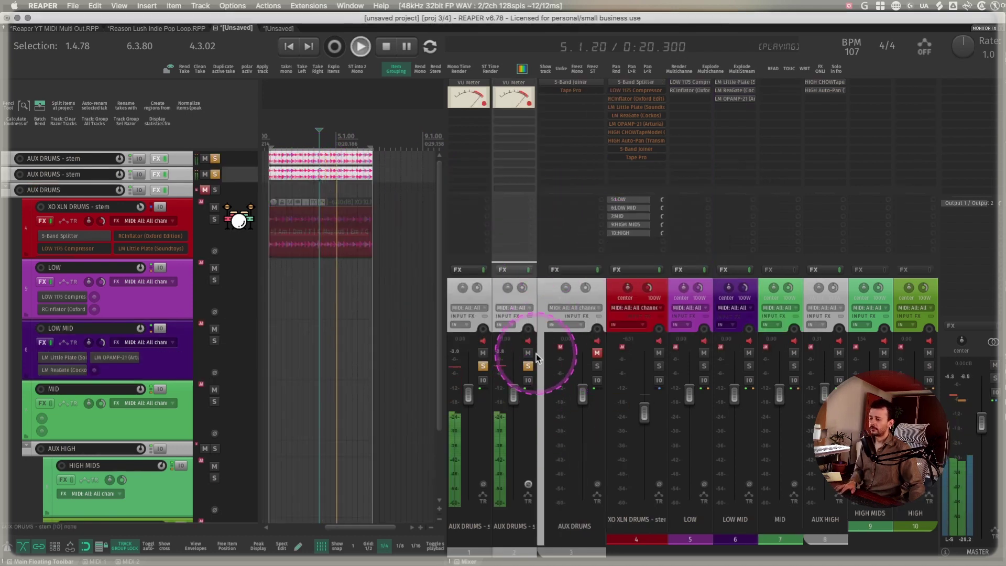
pyautogui.press('space')
pyautogui.press('space')
pyautogui.press('space')
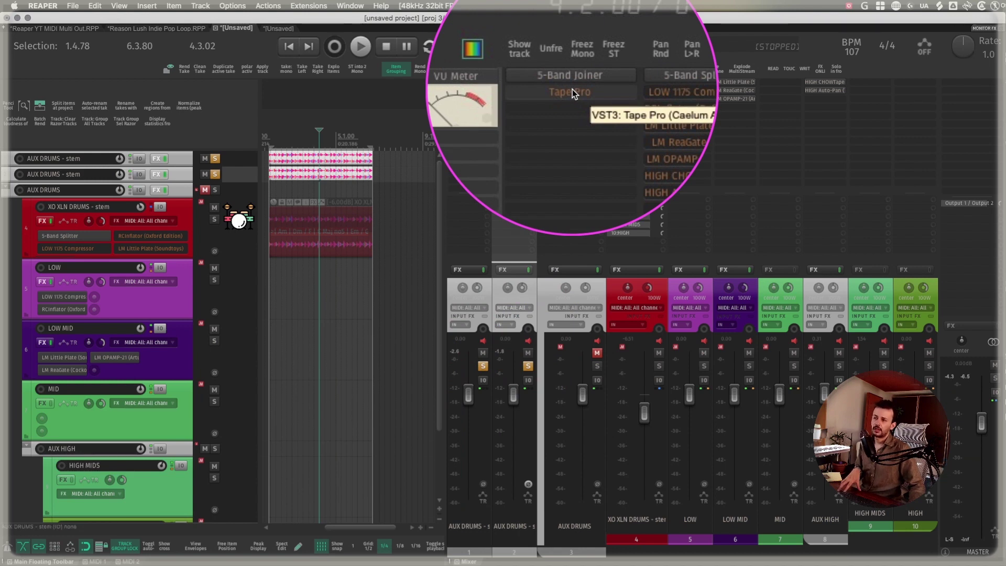
pyautogui.hscroll(-3, 346, 162)
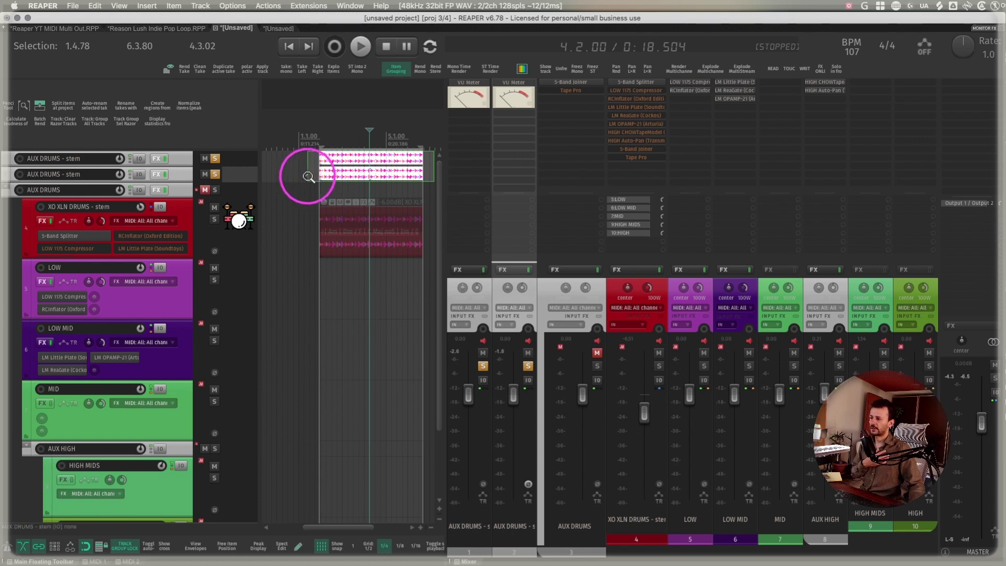
pyautogui.moveTo(308, 176); pyautogui.dragTo(308, 177)
pyautogui.click(551, 300)
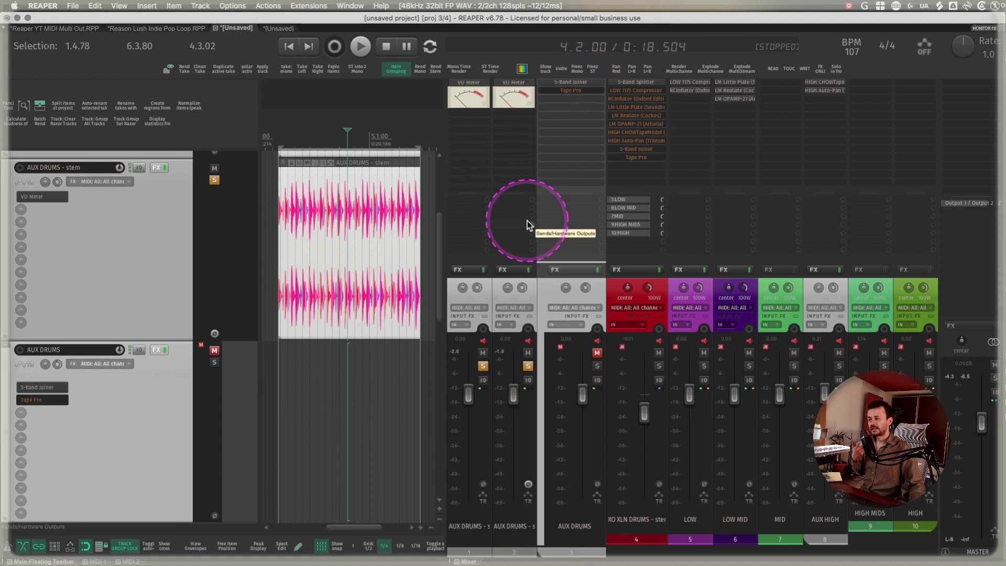
pyautogui.click(105, 244)
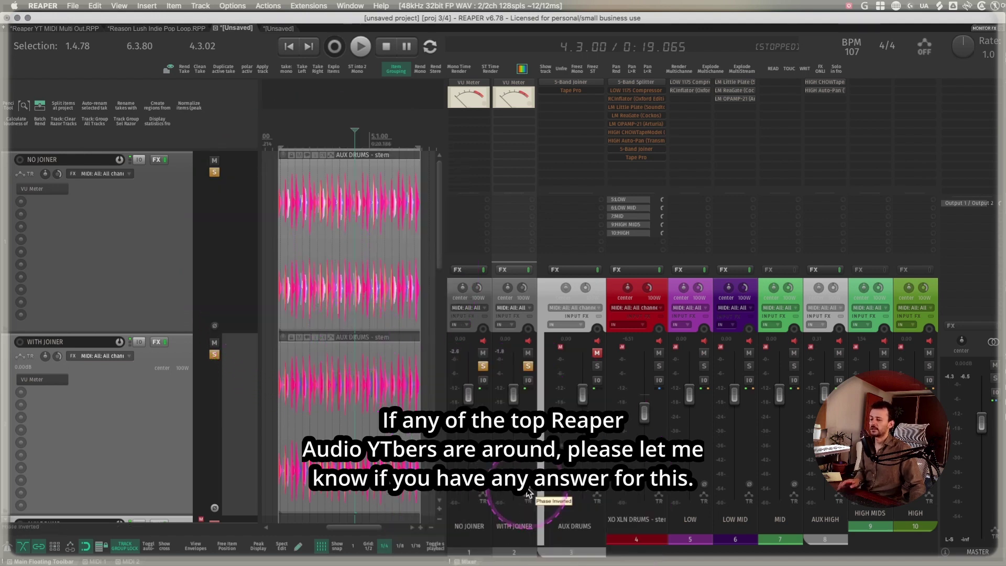
# Play the NO JOINER and WITH JOINER stems together from the start of their clips to compare them by phase inversion
pyautogui.click(282, 279)
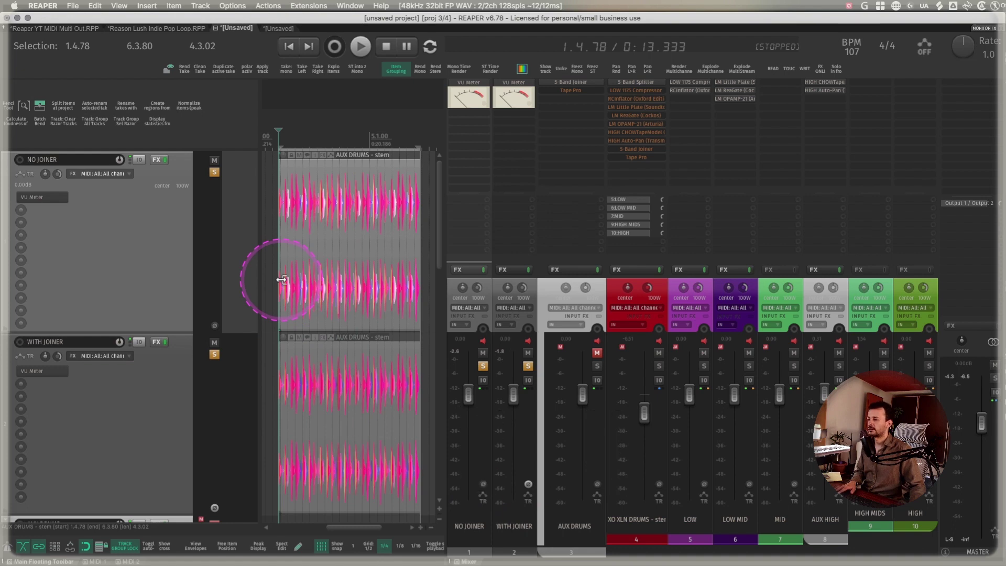
pyautogui.press('space')
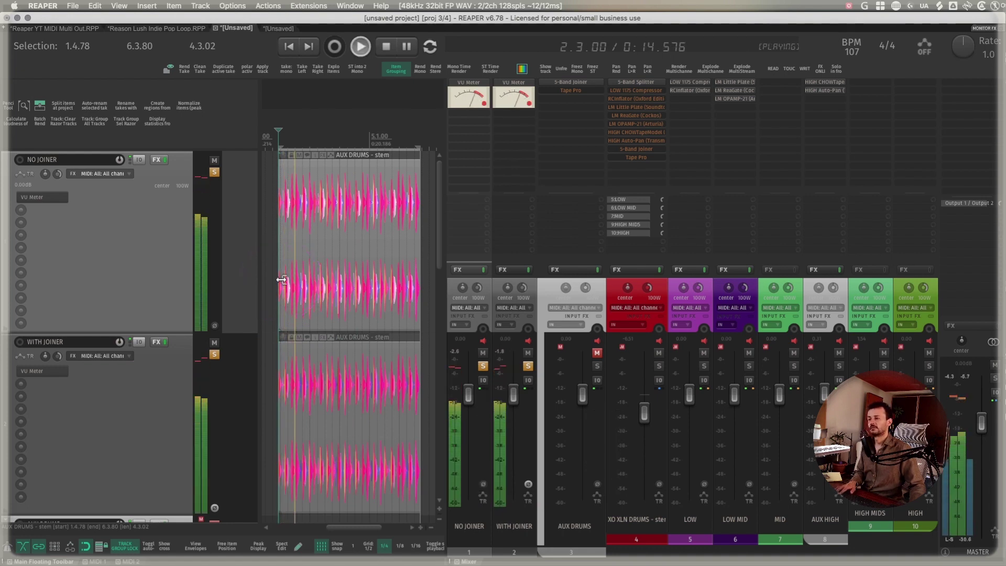
pyautogui.click(517, 315)
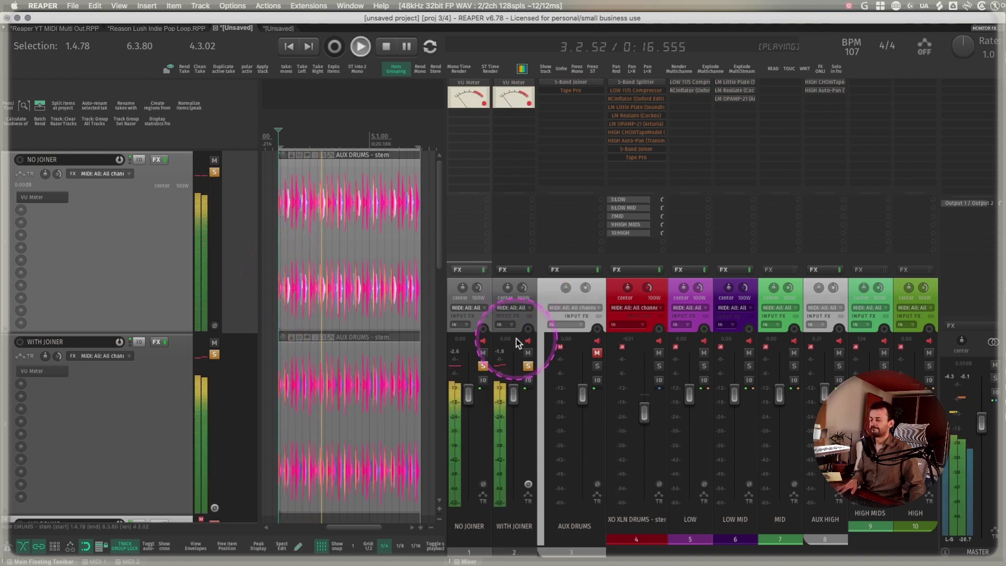
pyautogui.press('space')
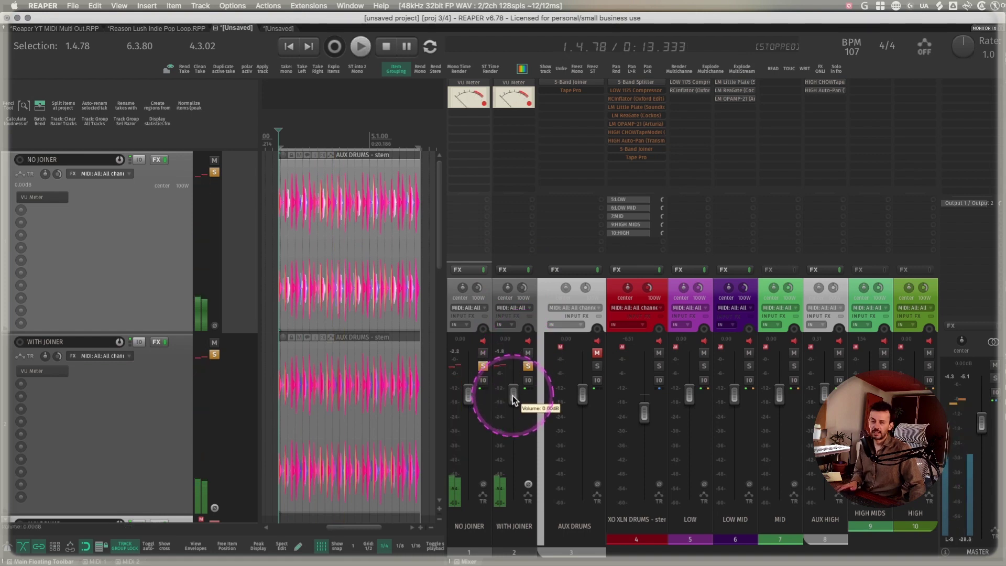
pyautogui.press('space')
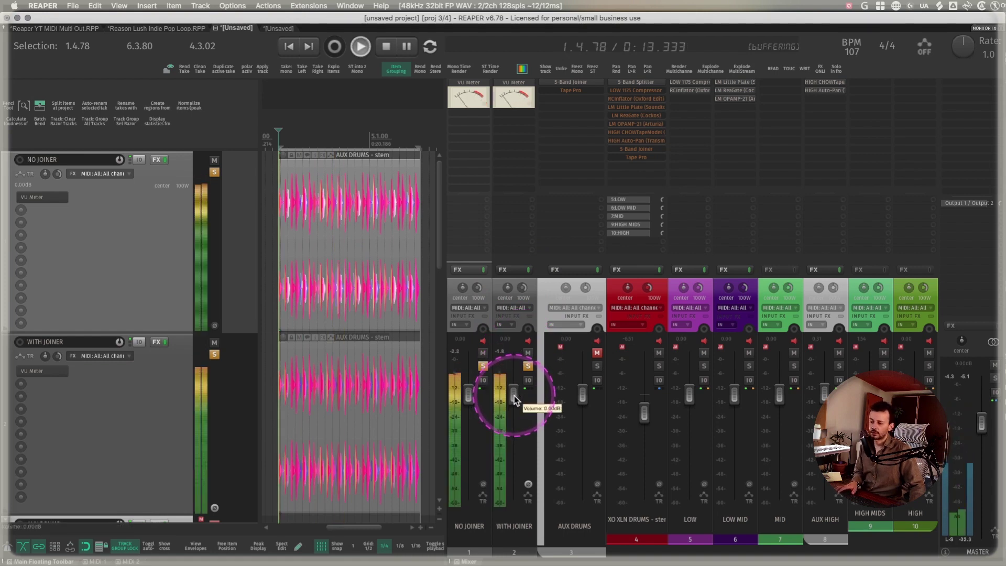
pyautogui.moveTo(514, 396); pyautogui.dragTo(515, 395)
pyautogui.press('space')
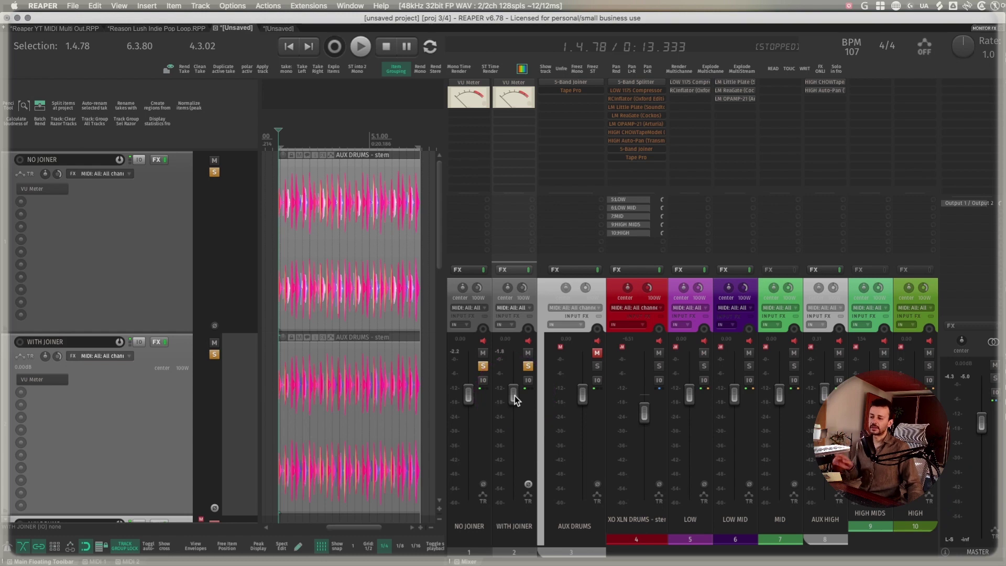
# Unsolo and mute both the NO JOINER and WITH JOINER tracks
pyautogui.click(503, 374)
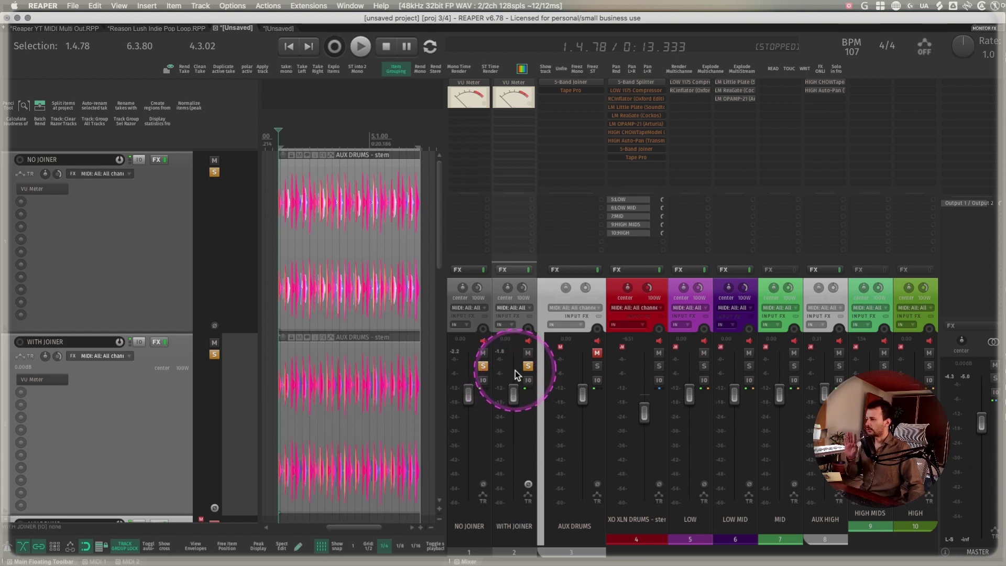
pyautogui.click(467, 316)
pyautogui.hotkey('shift', 'Up')
pyautogui.press('s')
pyautogui.press('m')
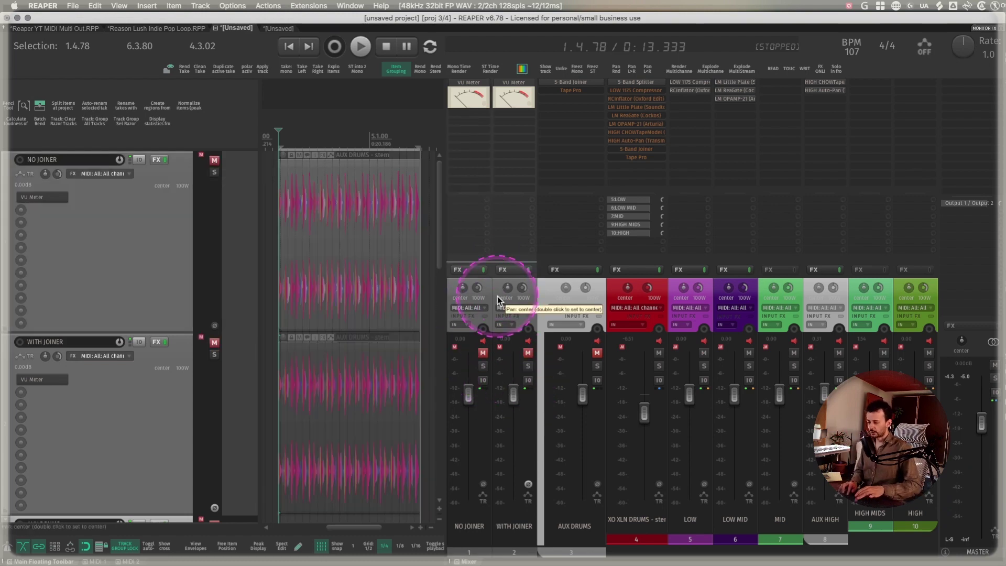
# Save all tracks from AUX DRUMS through HIGH as a track template with a name beginning "5 BAND SP"
pyautogui.click(544, 291)
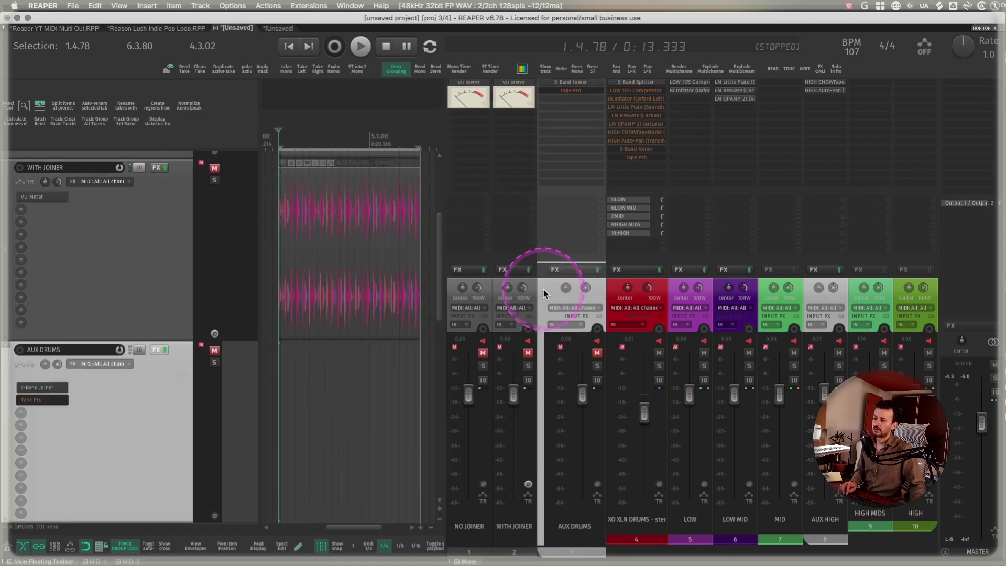
pyautogui.moveTo(445, 286)
pyautogui.mouseDown()
pyautogui.moveTo(502, 277)
pyautogui.moveTo(440, 277)
pyautogui.mouseUp()
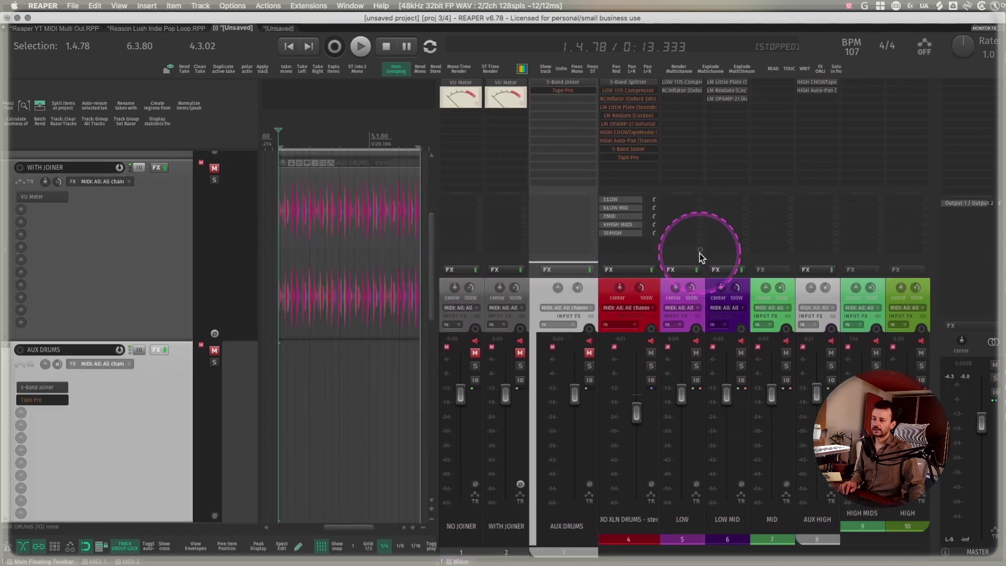
pyautogui.click(718, 102)
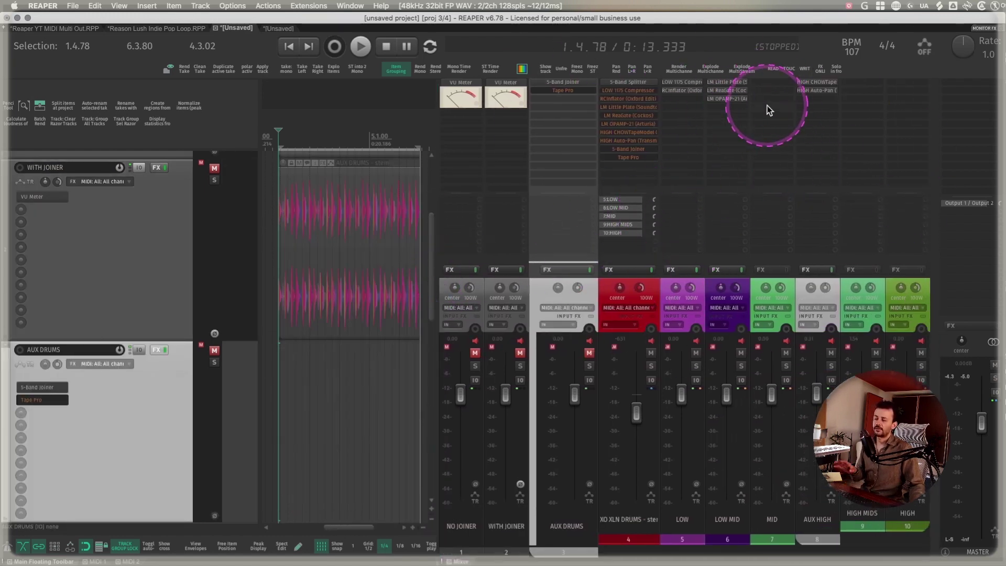
pyautogui.click(706, 296)
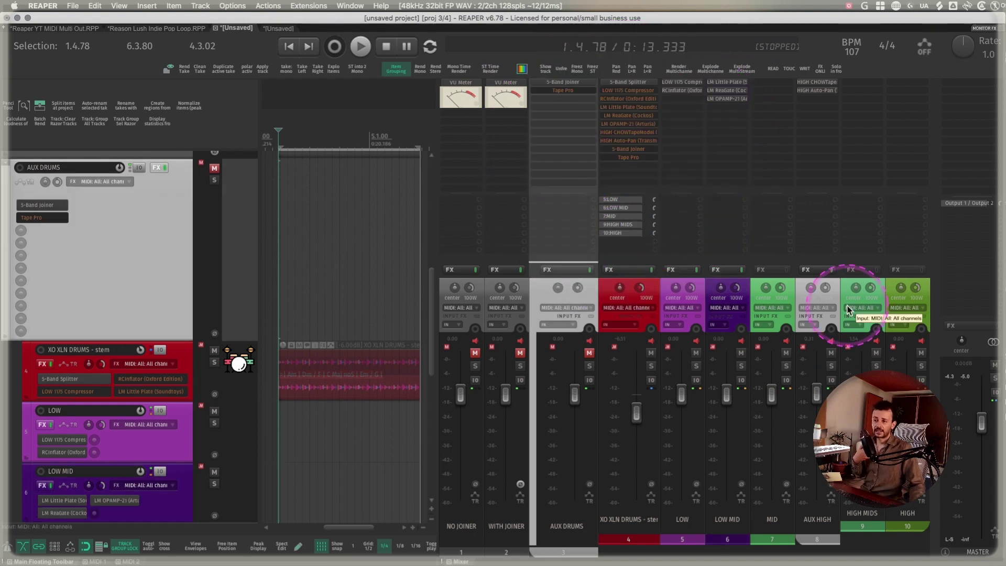
pyautogui.keyDown('shift'); pyautogui.click(895, 290); pyautogui.keyUp('shift')
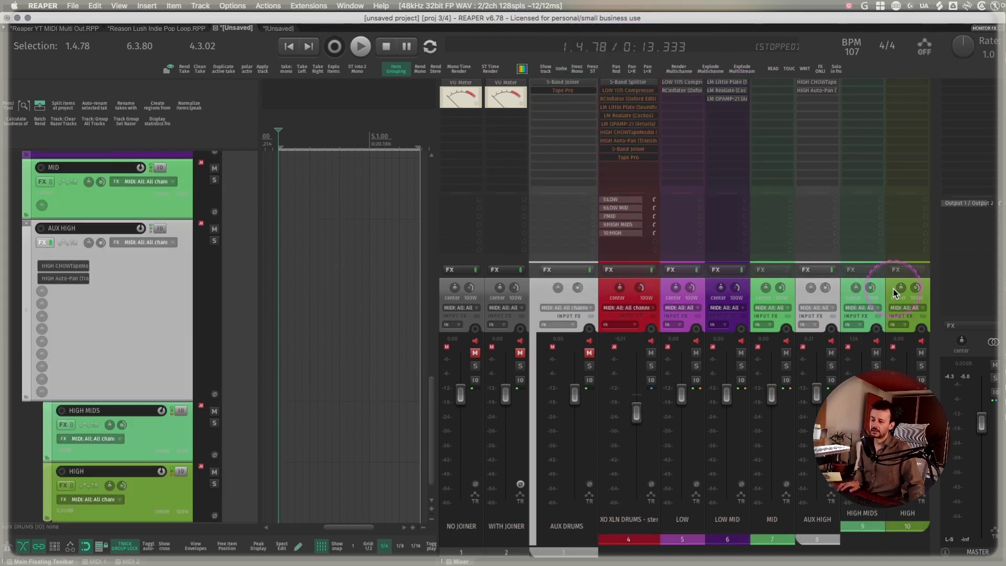
pyautogui.rightClick(894, 292)
pyautogui.click(956, 193)
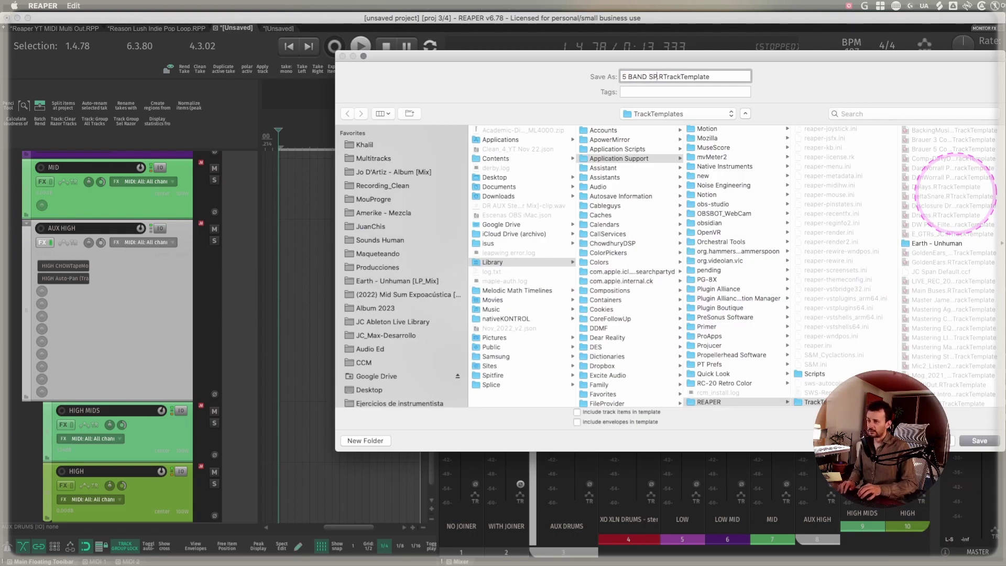
pyautogui.press('Return')
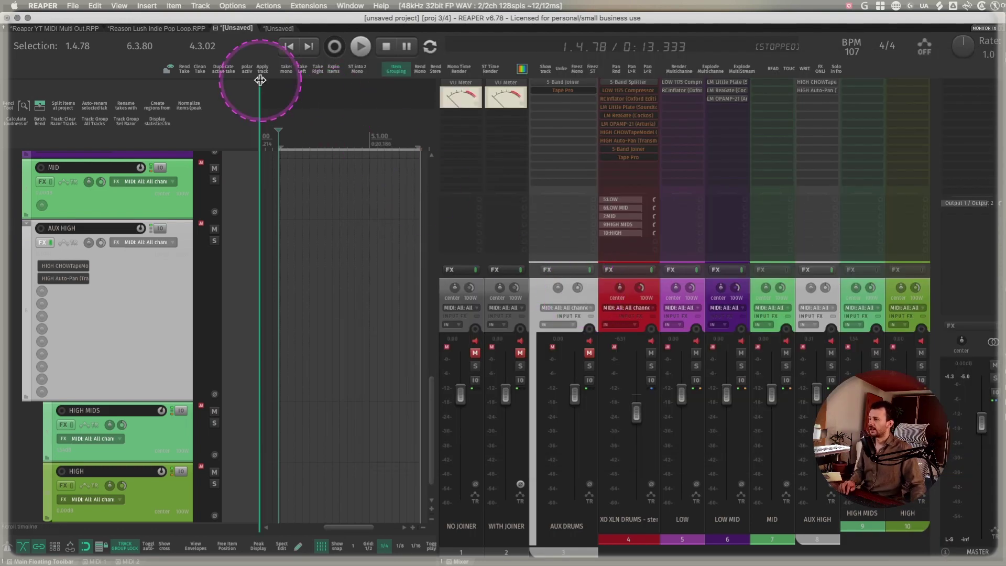
# Switch to the Reason Lush Indie Pop Loop project, widen the arrange view, and collapse the AUX folder's child tracks in the mixer
pyautogui.click(166, 29)
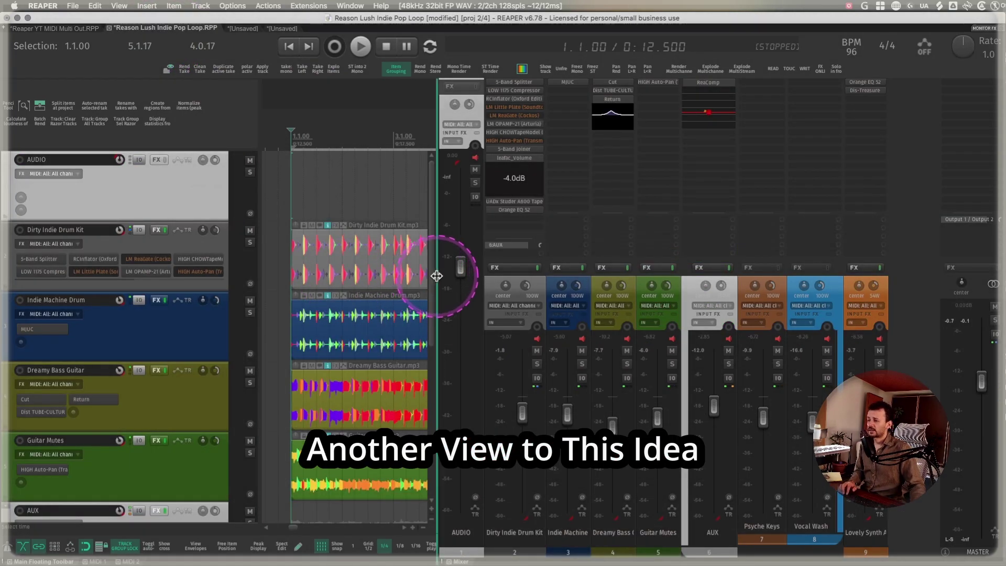
pyautogui.moveTo(438, 274); pyautogui.dragTo(485, 274)
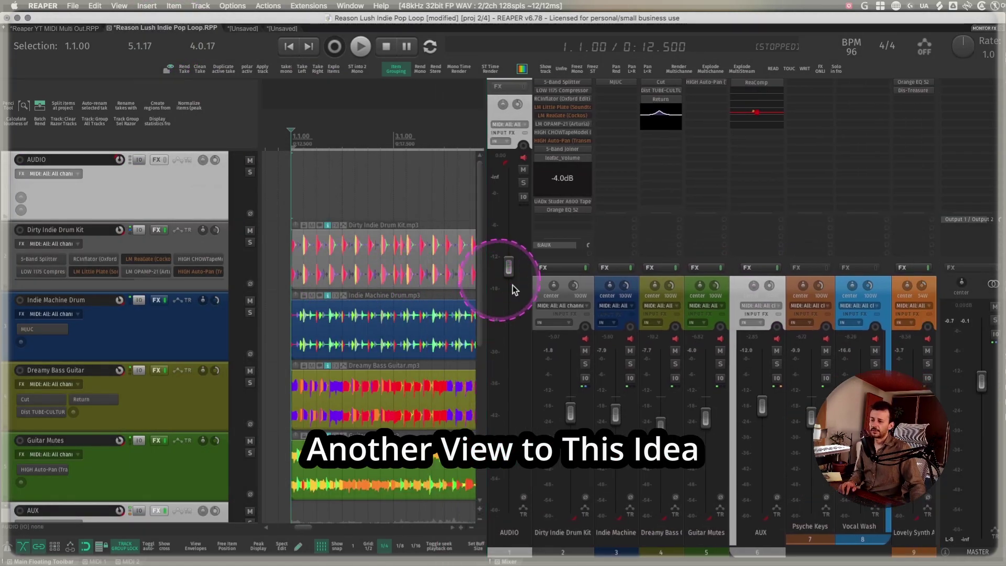
pyautogui.click(736, 553)
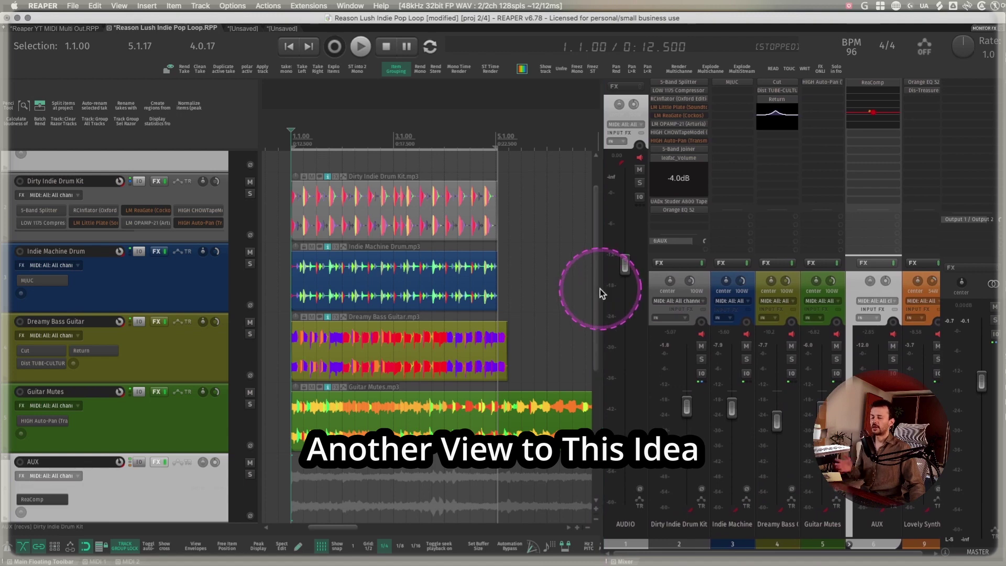
# Play the full mix from the start of the Dirty Indie Drum Kit clip, toggle repeat, and stop playback
pyautogui.click(298, 215)
pyautogui.press('space')
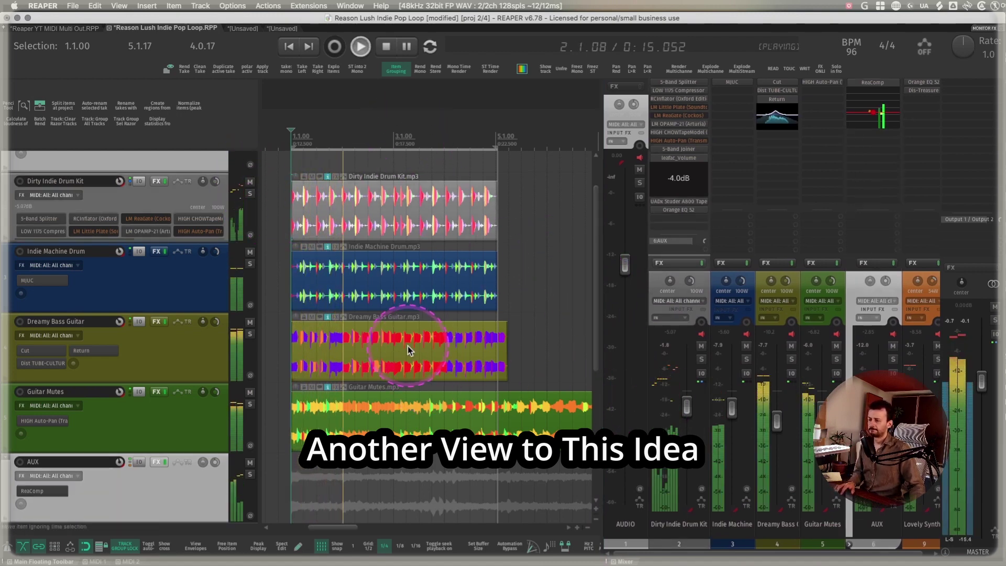
pyautogui.click(432, 328)
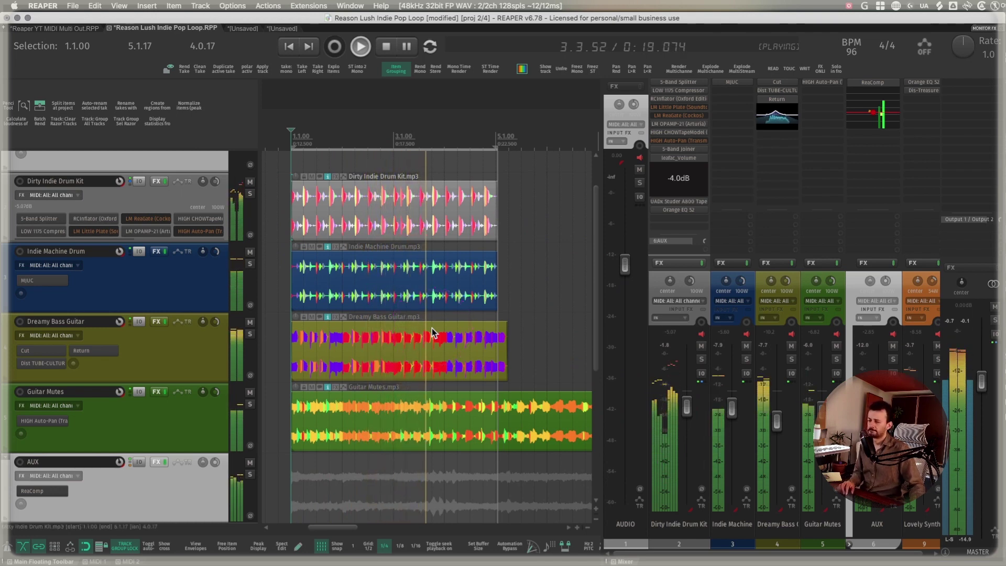
pyautogui.click(430, 46)
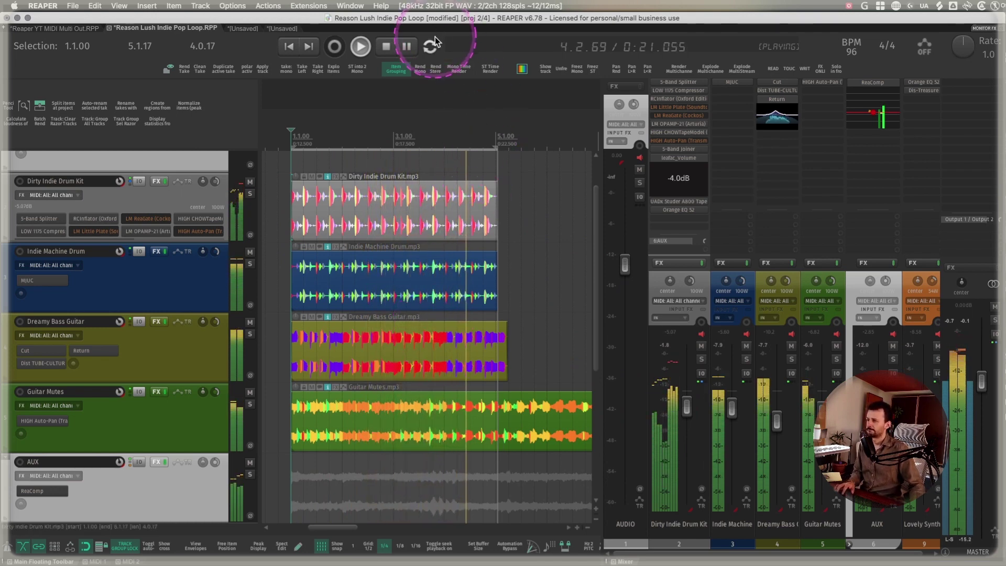
pyautogui.click(378, 216)
pyautogui.press('space')
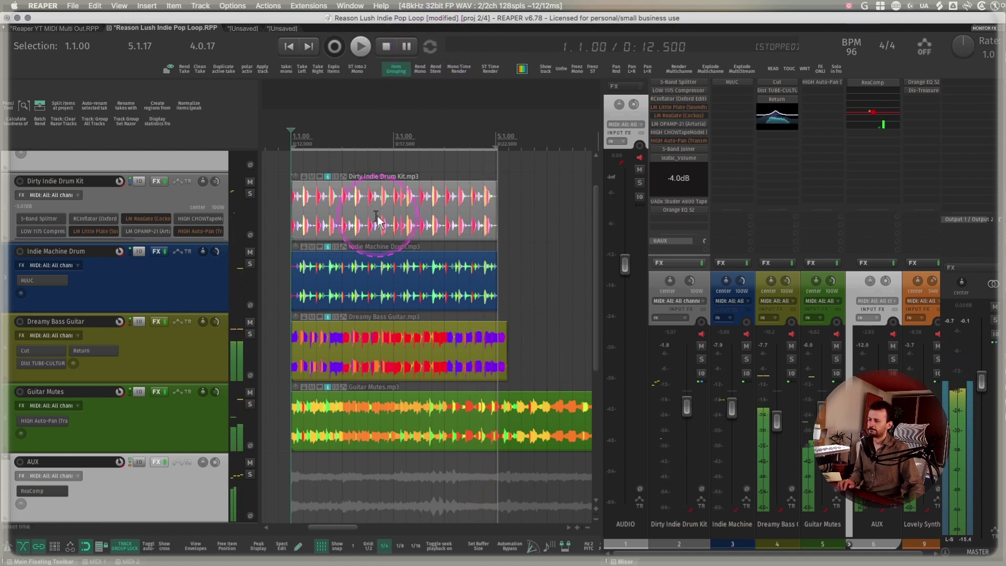
# Enable the LM Little Plate and LM ReaGate effects on the Dirty Indie Drum Kit track and bypass both again
pyautogui.click(681, 120)
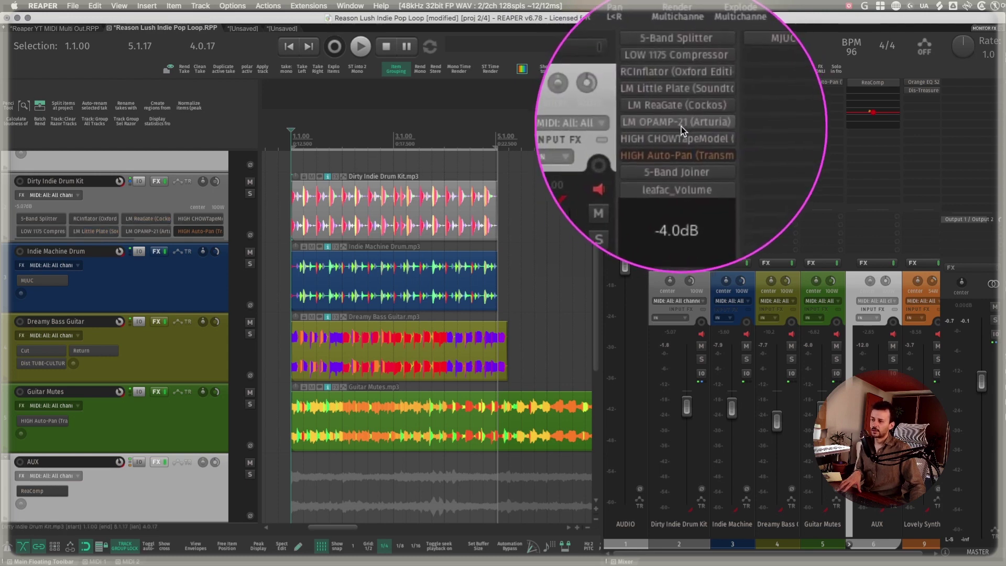
pyautogui.keyDown('shift'); pyautogui.click(680, 117); pyautogui.keyUp('shift')
pyautogui.keyDown('shift'); pyautogui.click(681, 109); pyautogui.keyUp('shift')
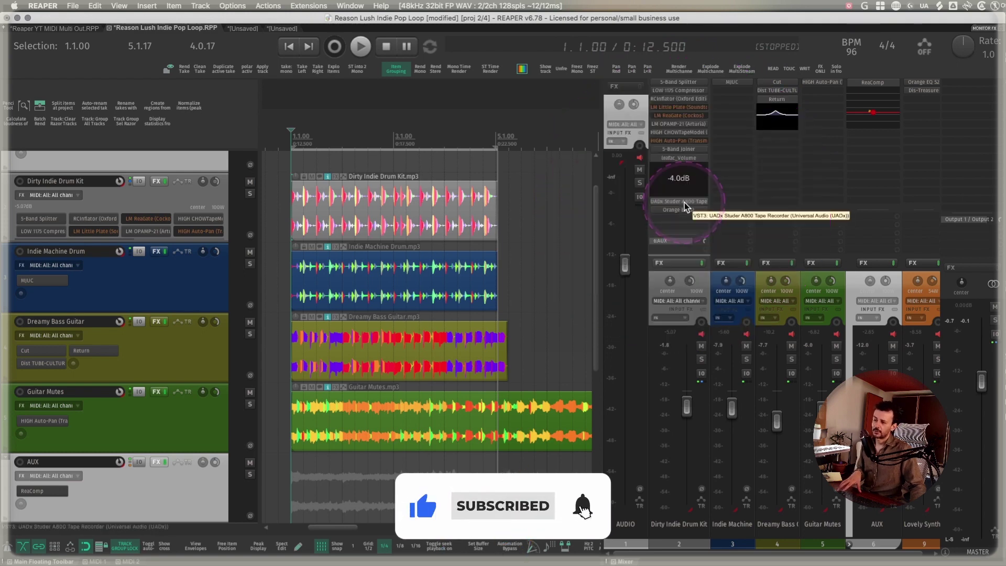
# Inspect the UADx Studer A800 Tape Recorder on the Dirty Indie Drum Kit track, close it, and open that track's Orange EQ S2
pyautogui.click(685, 202)
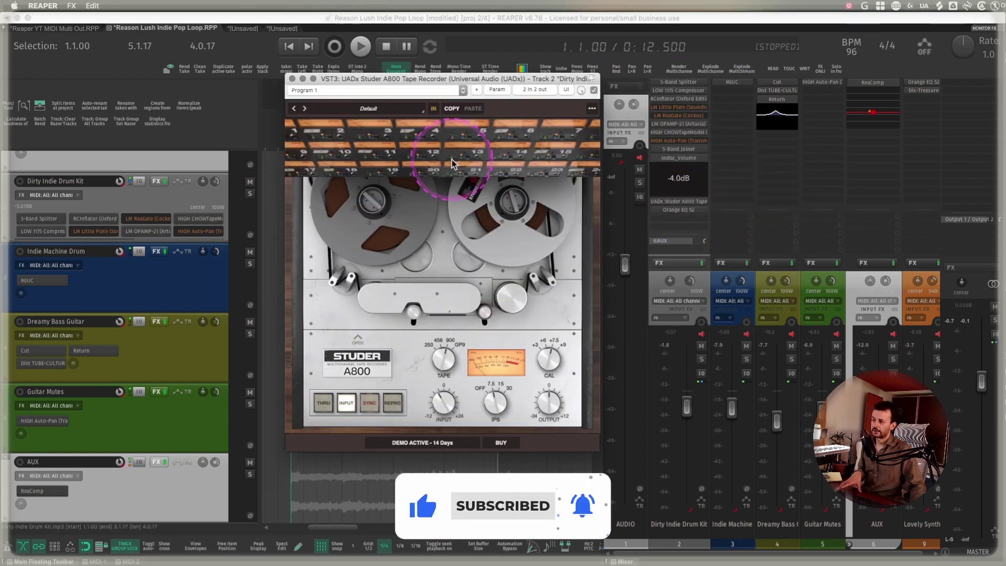
pyautogui.click(291, 79)
pyautogui.click(675, 212)
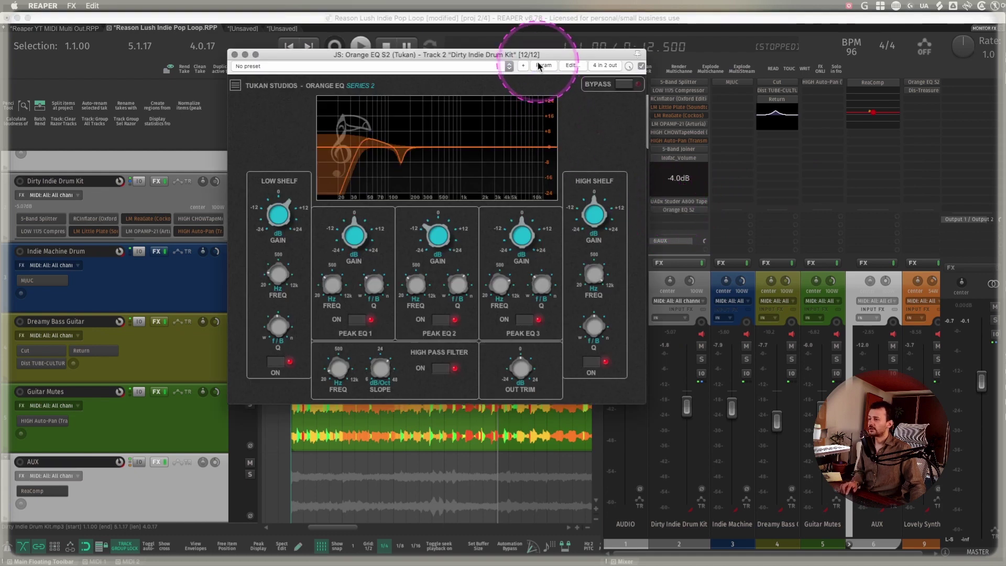
pyautogui.moveTo(540, 48); pyautogui.dragTo(455, 125)
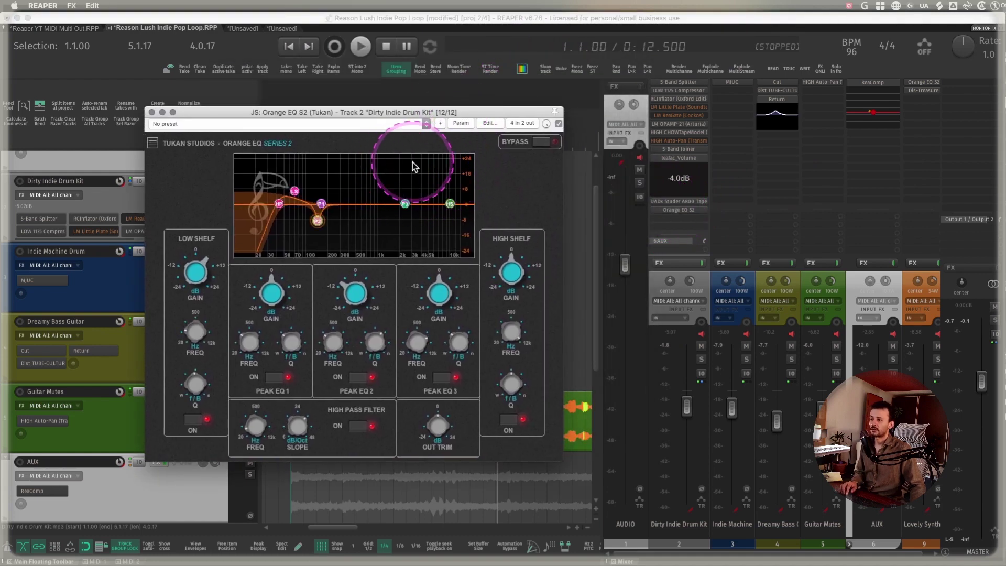
# Open the Lovely Synth Arp track's Orange EQ S2 beside the drum kit's EQ to compare their curves, and close both windows
pyautogui.hscroll(1, 870, 127)
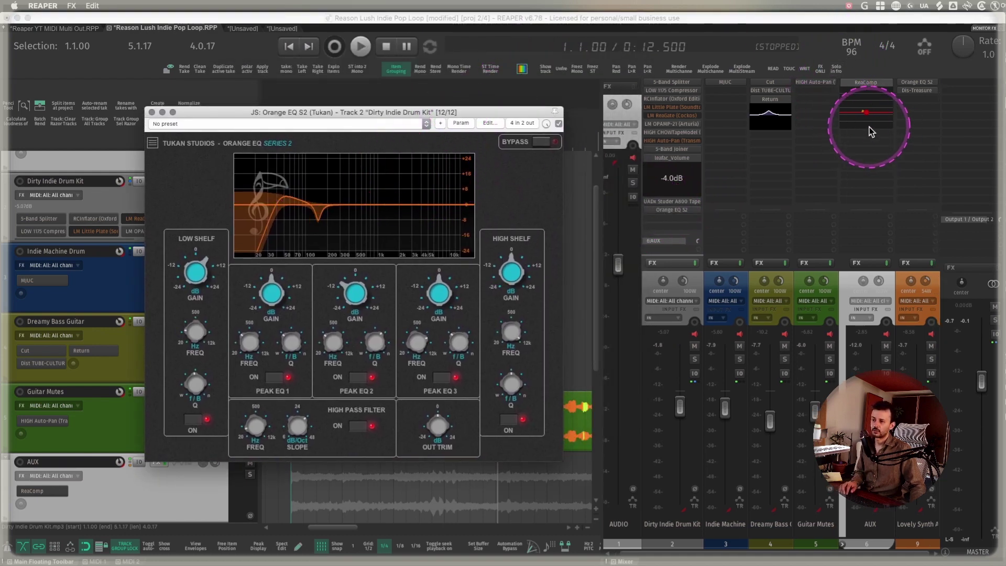
pyautogui.click(913, 85)
pyautogui.moveTo(719, 111); pyautogui.dragTo(659, 105)
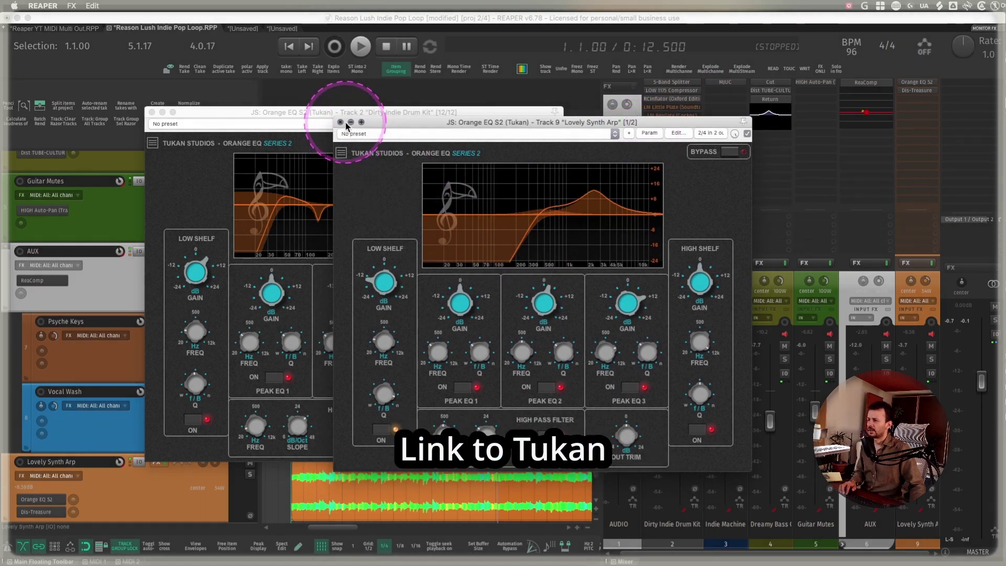
pyautogui.moveTo(376, 124); pyautogui.dragTo(377, 114)
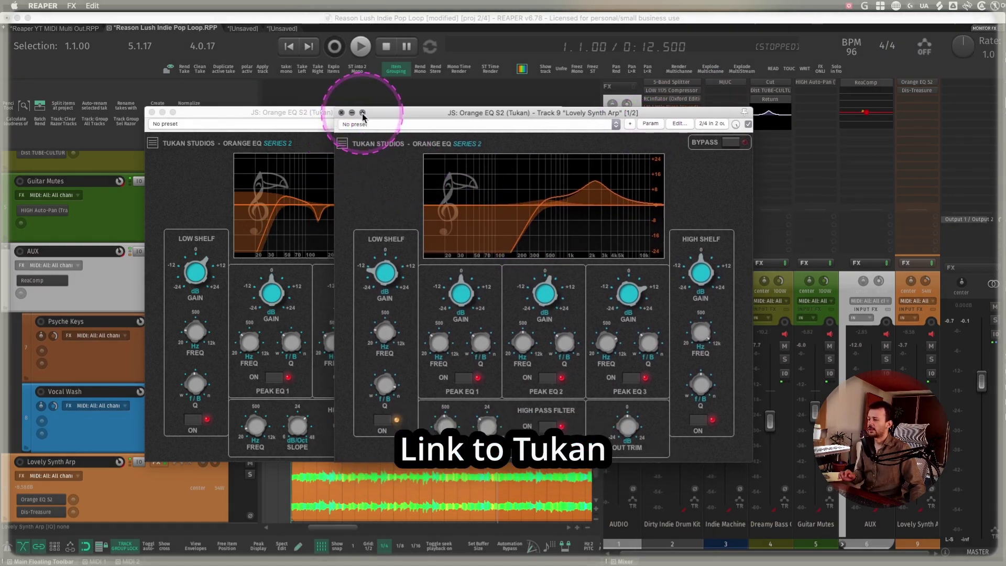
pyautogui.moveTo(360, 118)
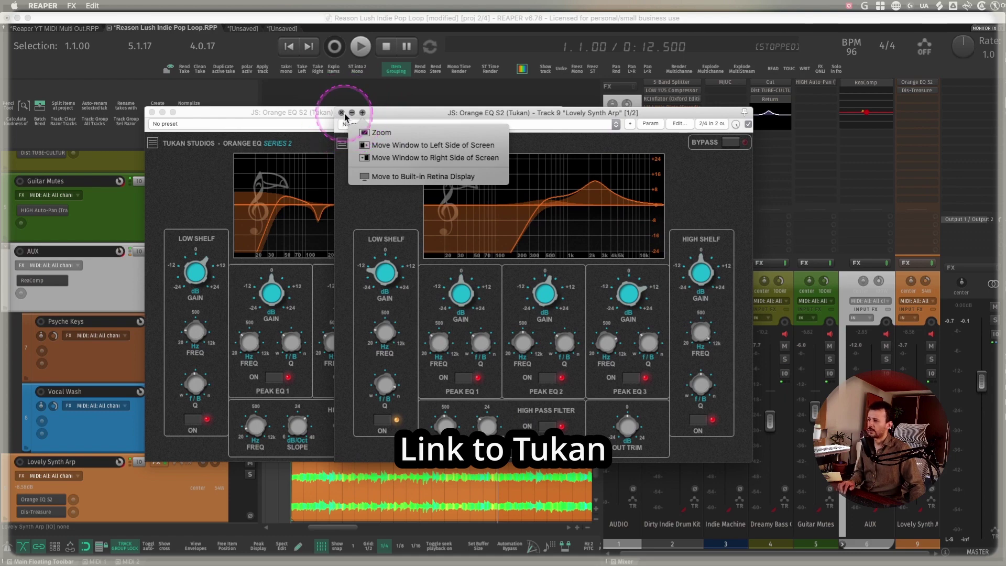
pyautogui.click(343, 113)
pyautogui.click(698, 285)
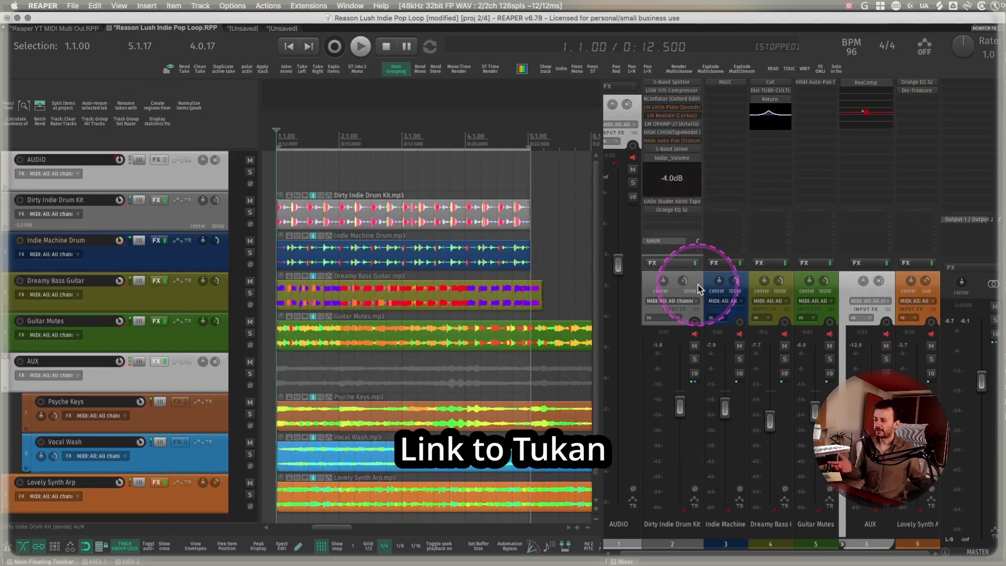
# Solo the Indie Machine Drum track briefly, switch the solo to Dirty Indie Drum Kit, and play it with its effects
pyautogui.click(449, 206)
pyautogui.click(274, 267)
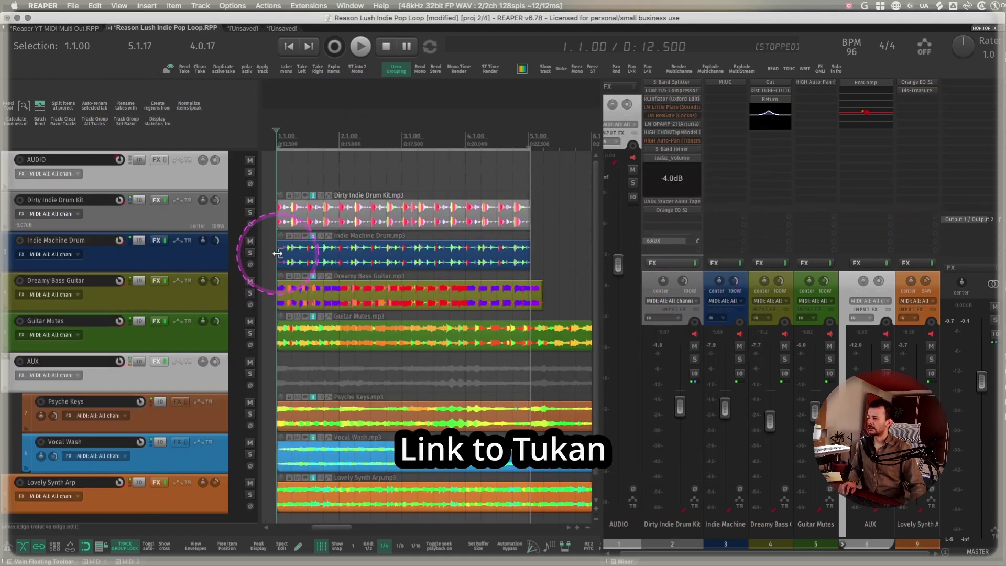
pyautogui.click(277, 253)
pyautogui.press('s')
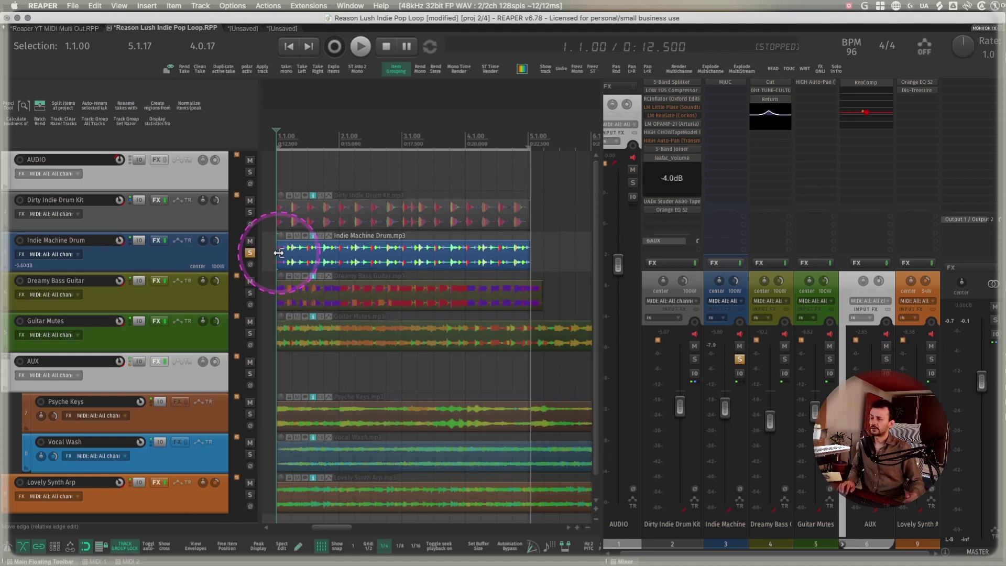
pyautogui.press('F6')
pyautogui.click(276, 215)
pyautogui.press('F6')
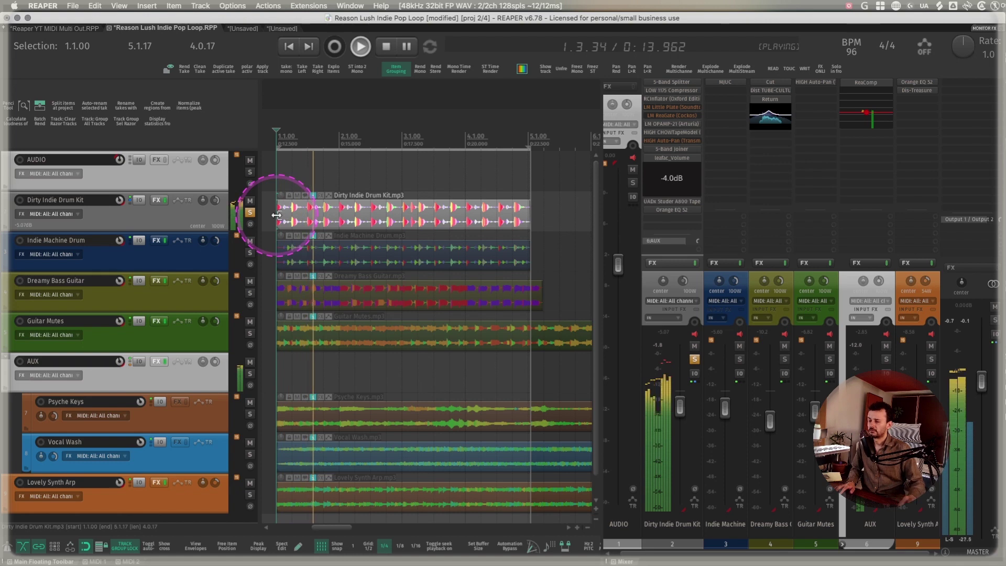
# Bypass the Dirty Indie Drum Kit track's whole effects chain, raise its volume to about -3.9 dB, and listen to the dry drums
pyautogui.click(574, 246)
pyautogui.click(695, 263)
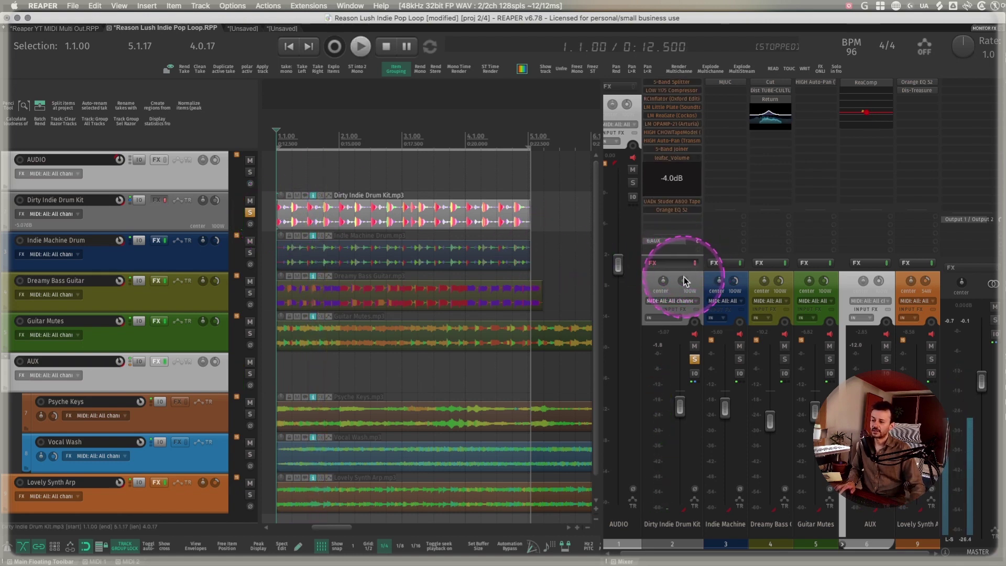
pyautogui.moveTo(680, 408); pyautogui.dragTo(680, 403)
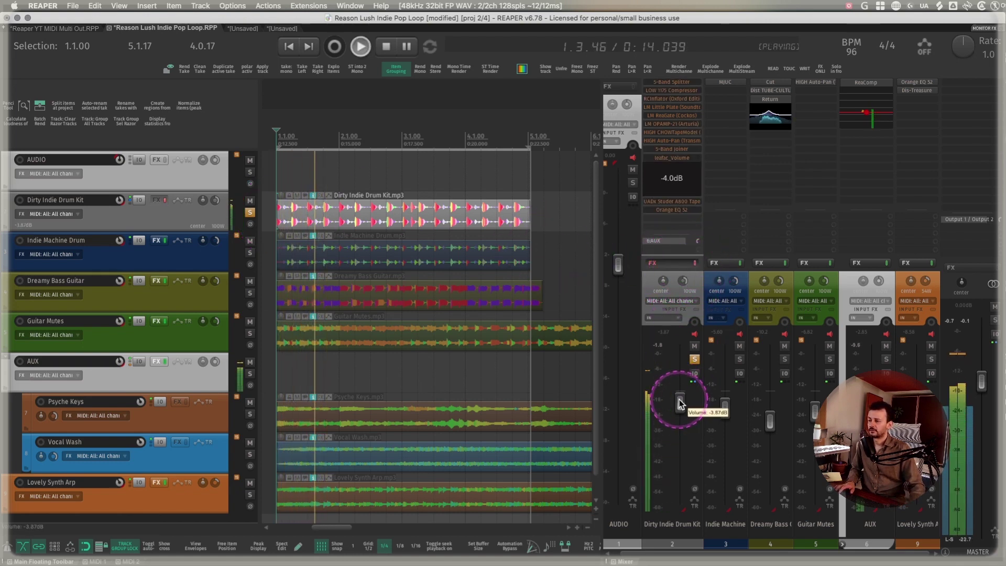
pyautogui.moveTo(680, 402); pyautogui.dragTo(681, 407)
pyautogui.press('space')
# Re-enable the Dirty Indie Drum Kit track's effects chain, play the processed drums, and unsolo the track
pyautogui.click(692, 264)
pyautogui.press('space')
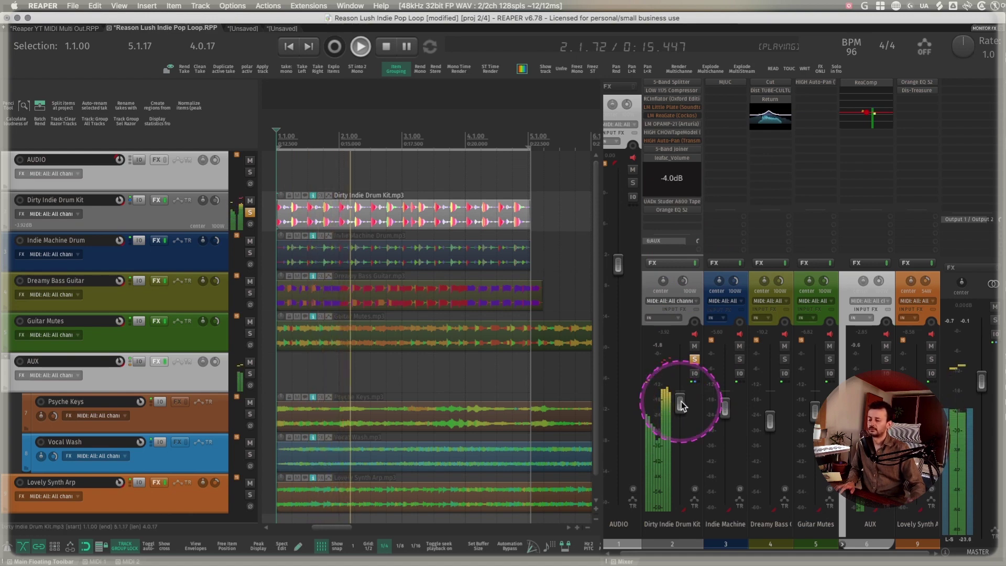
pyautogui.press('space')
pyautogui.press('s')
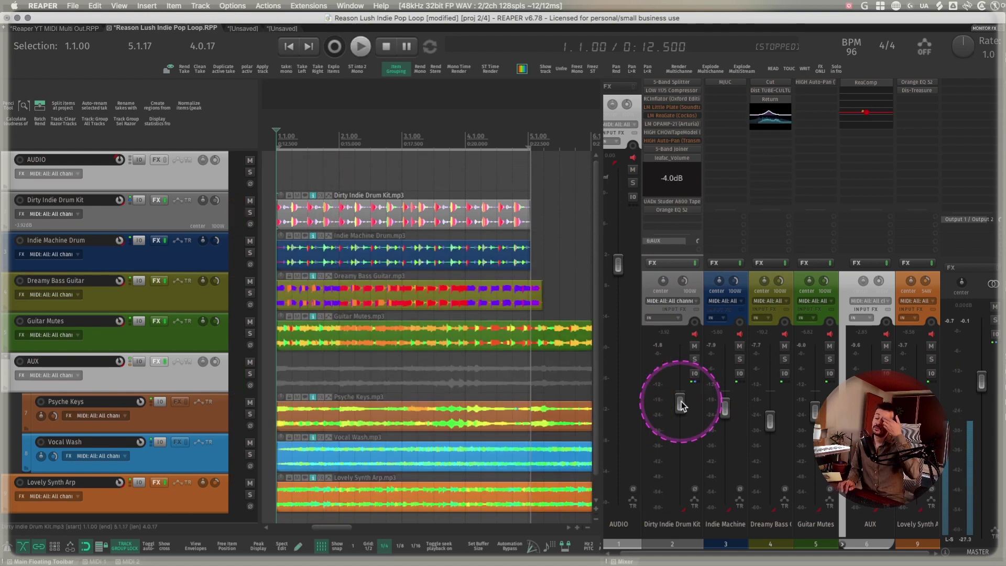